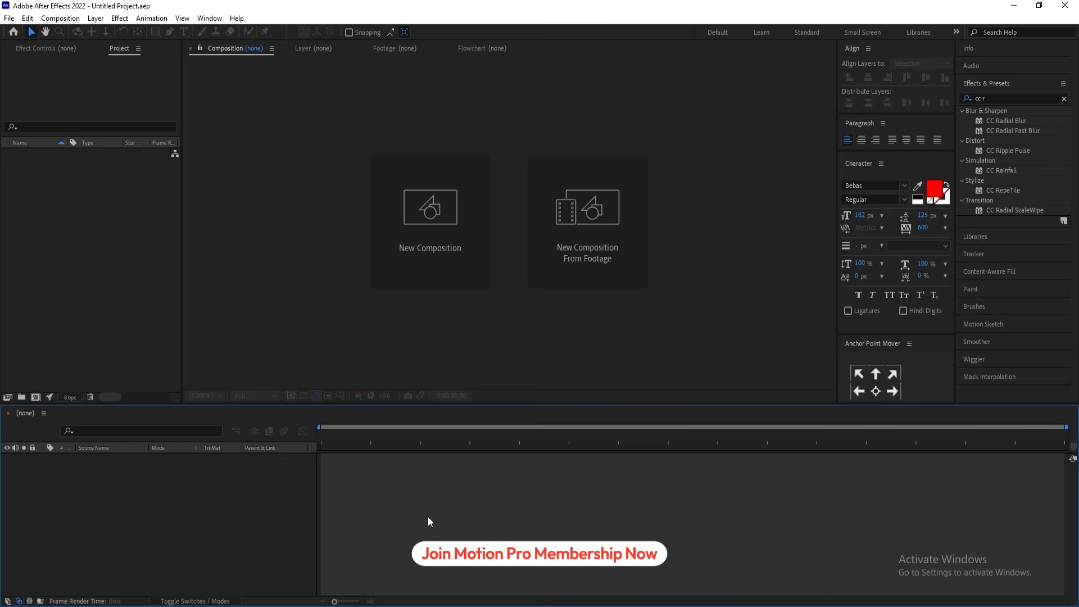
# Start a new composition named Main animation with a duration of 0:01:07:29.
pyautogui.click(405, 242)
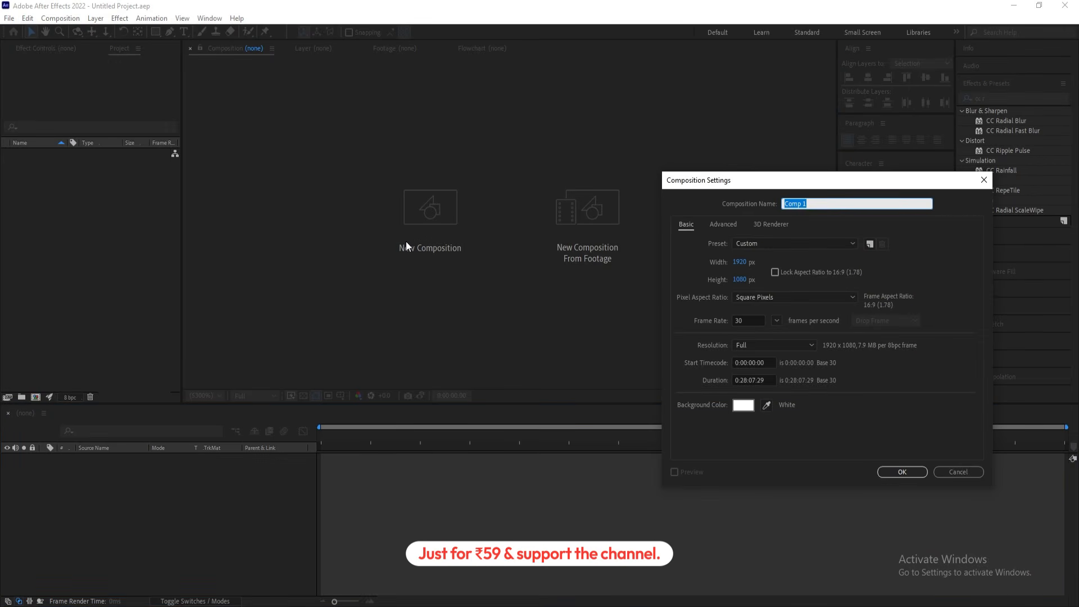
pyautogui.write('Main animation')
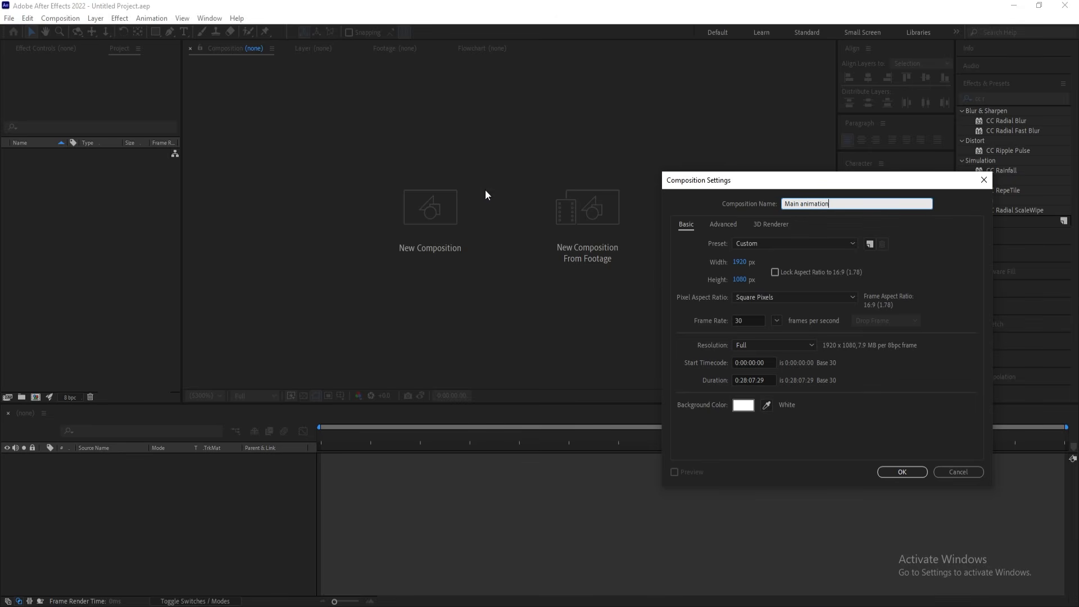
pyautogui.moveTo(719, 190); pyautogui.dragTo(511, 149)
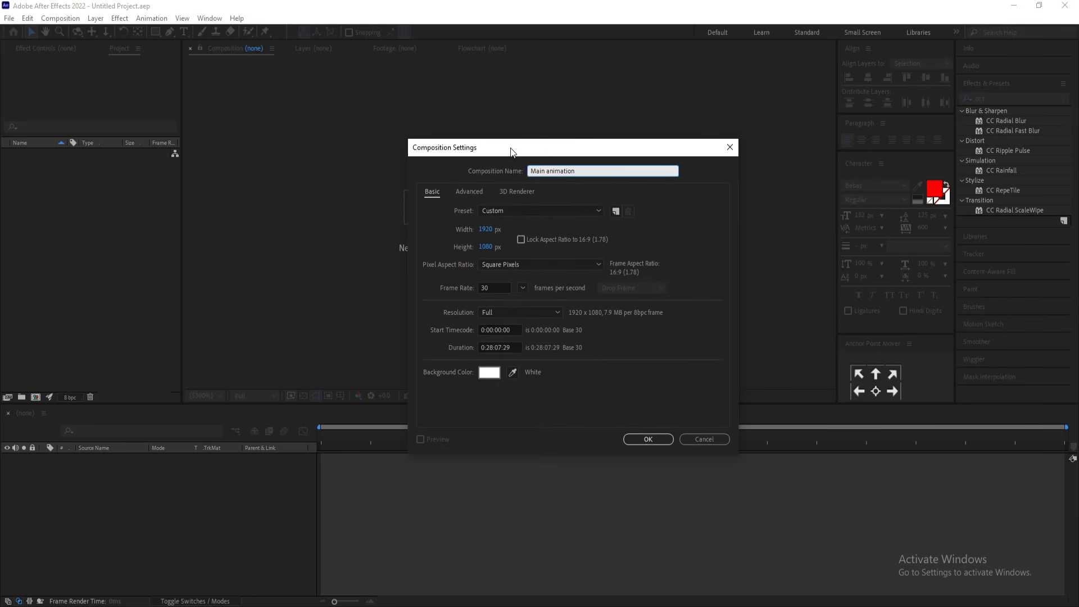
pyautogui.click(492, 347)
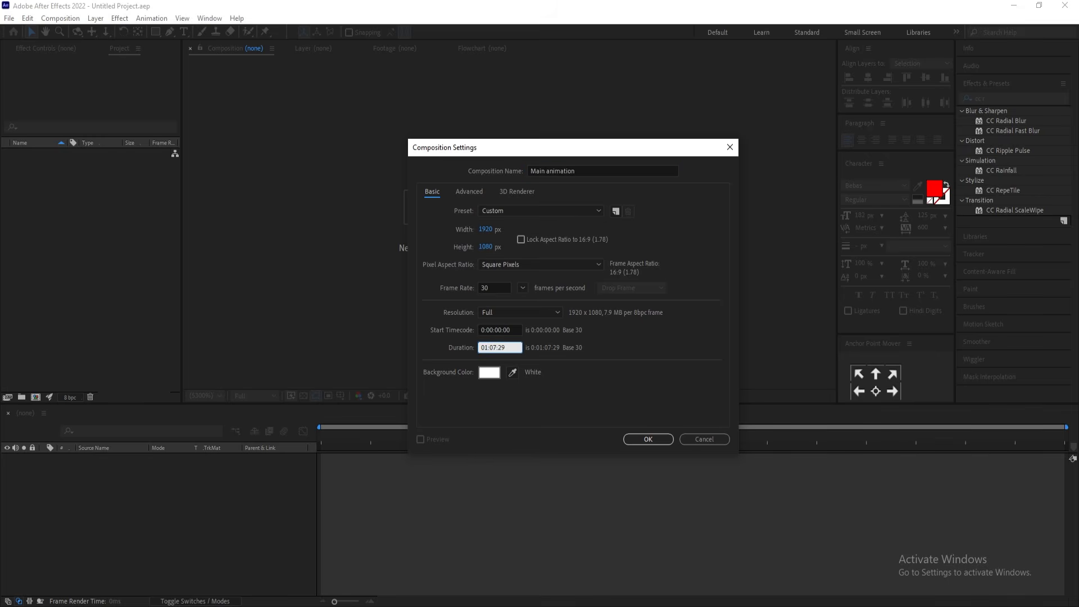
pyautogui.press('BackSpace')
pyautogui.write('01')
pyautogui.click(597, 353)
# Set the composition's background color to black (000000) and create the composition.
pyautogui.click(491, 372)
pyautogui.click(235, 524)
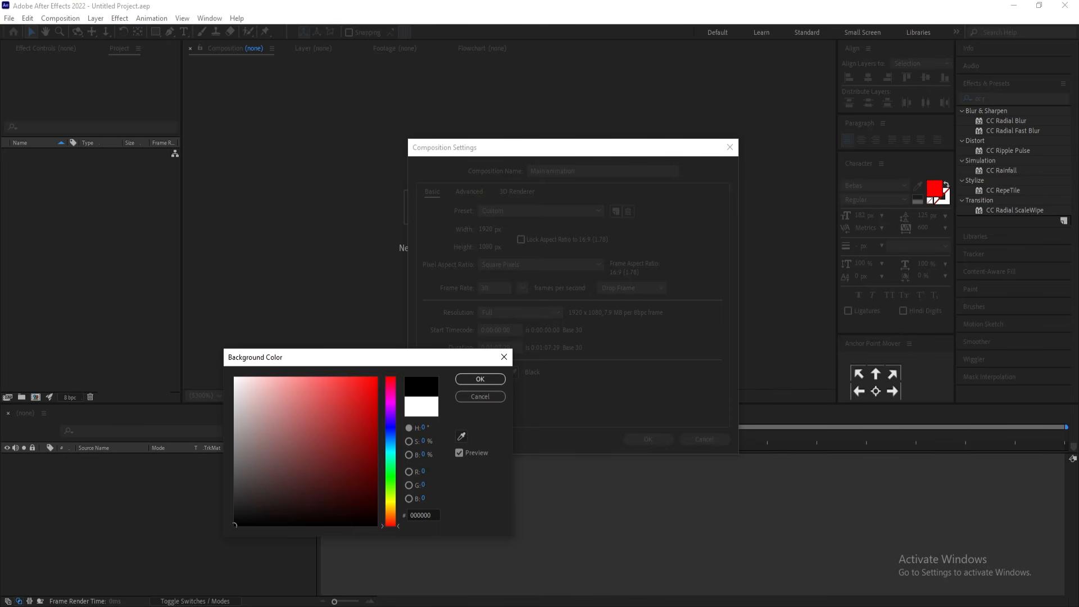
pyautogui.press('Return')
pyautogui.press('Return')
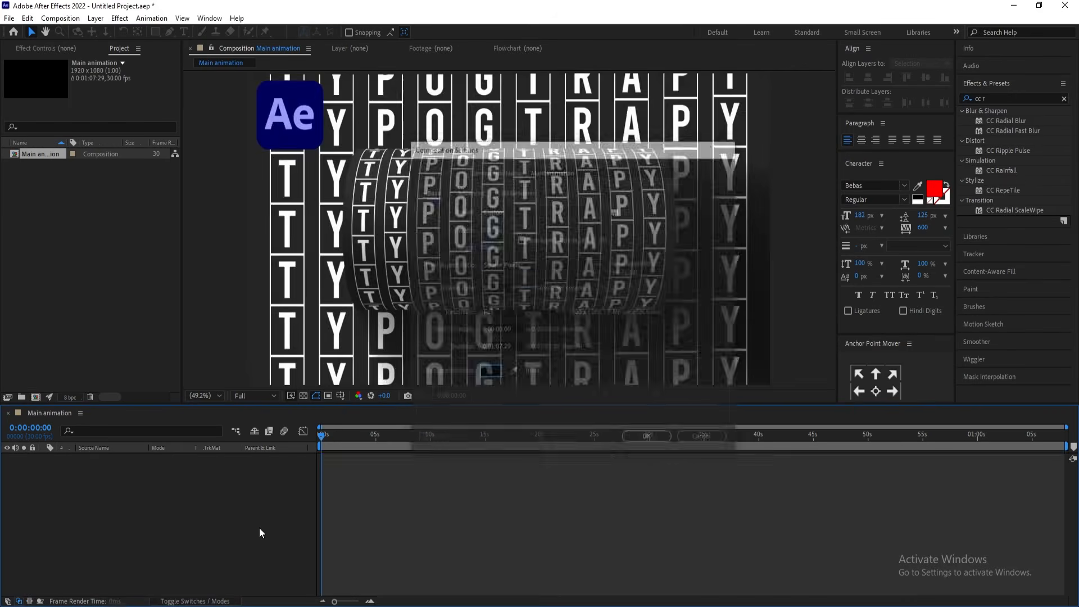
# Show the Title/Action Safe guides and add a text layer reading Motion near the middle of the composition.
pyautogui.click(340, 395)
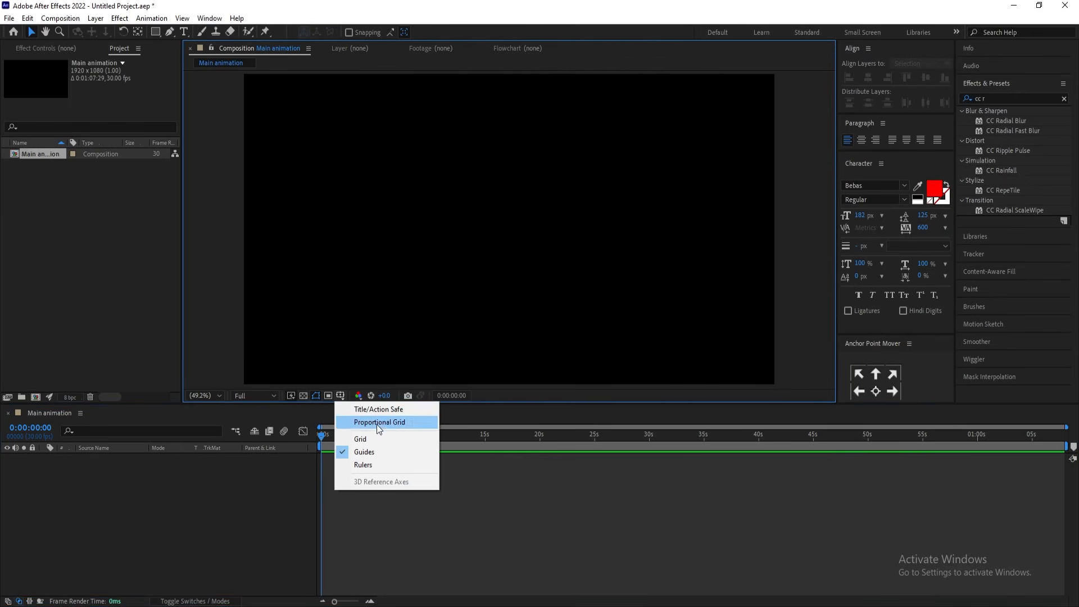
pyautogui.click(366, 412)
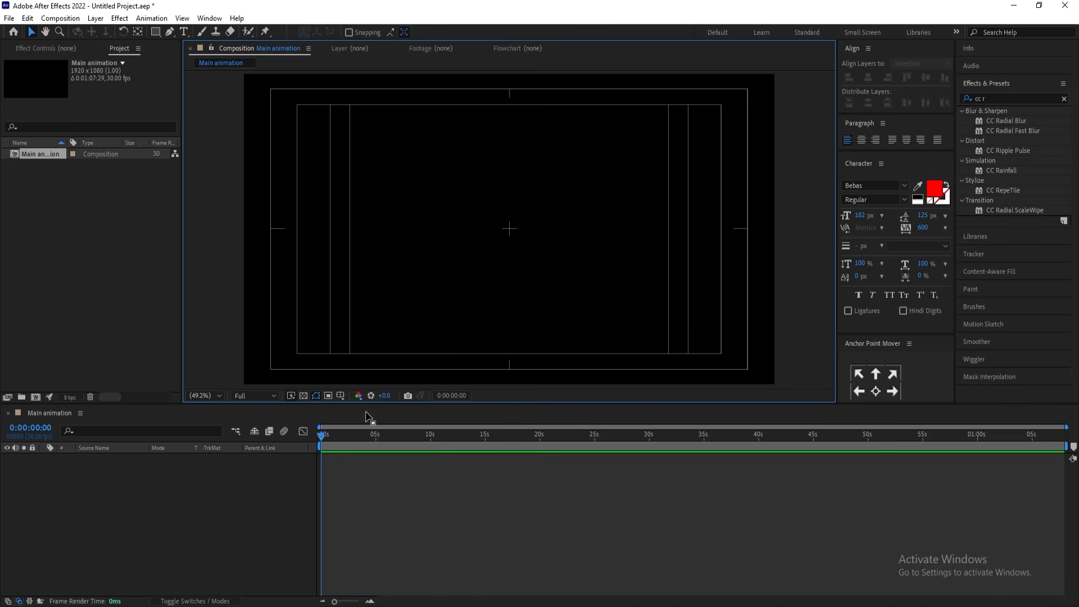
pyautogui.click(190, 35)
pyautogui.click(465, 231)
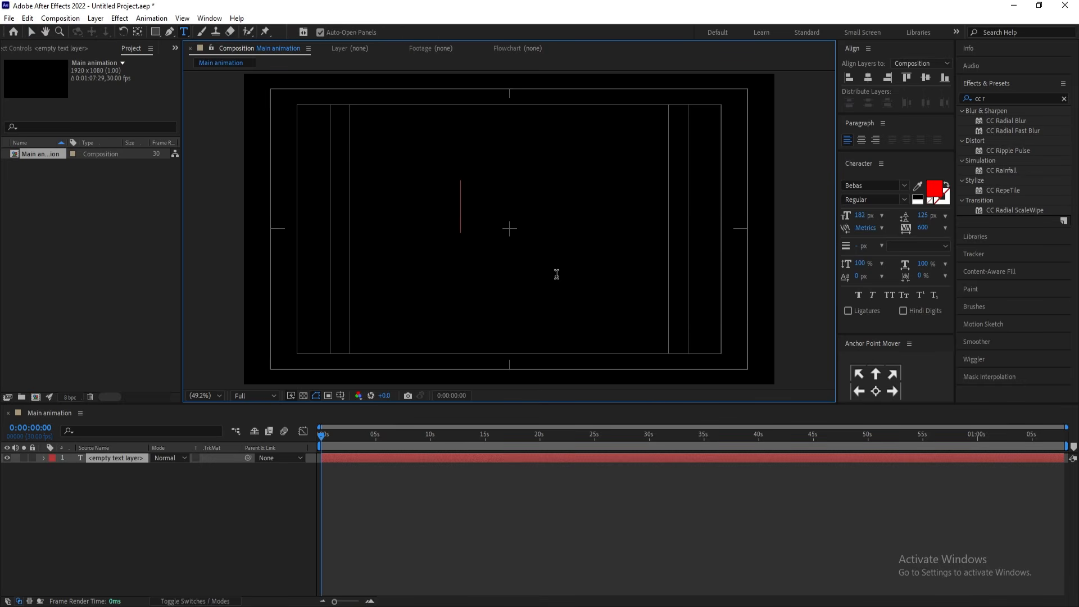
pyautogui.write('Motion')
# Format the Motion text with tracking 0, the Brigends Expanded font and a white fill.
pyautogui.hotkey('ctrl', 'a')
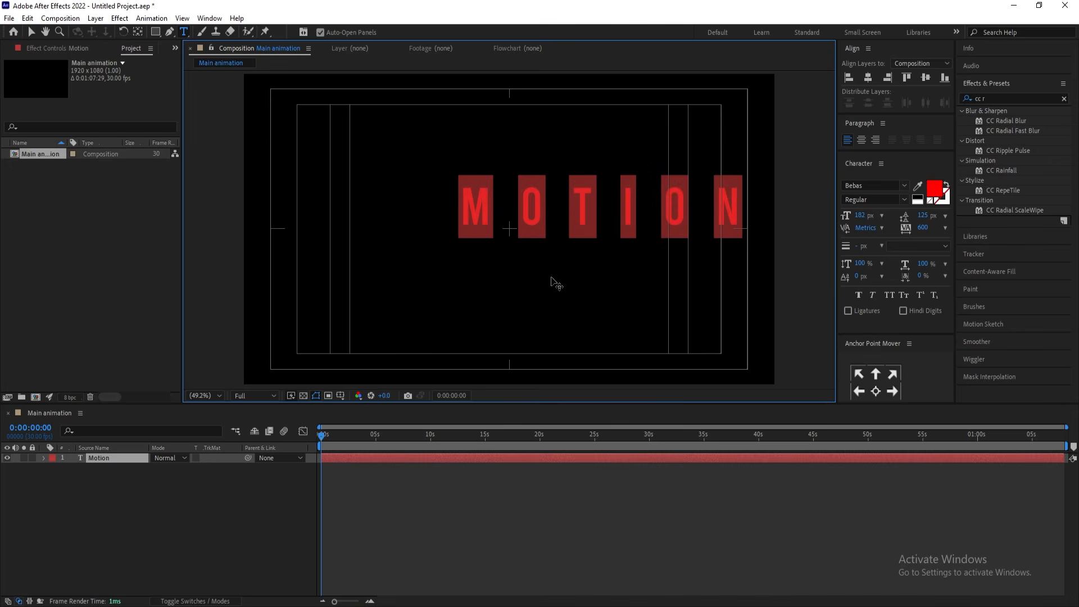
pyautogui.click(924, 228)
pyautogui.write('0')
pyautogui.press('Return')
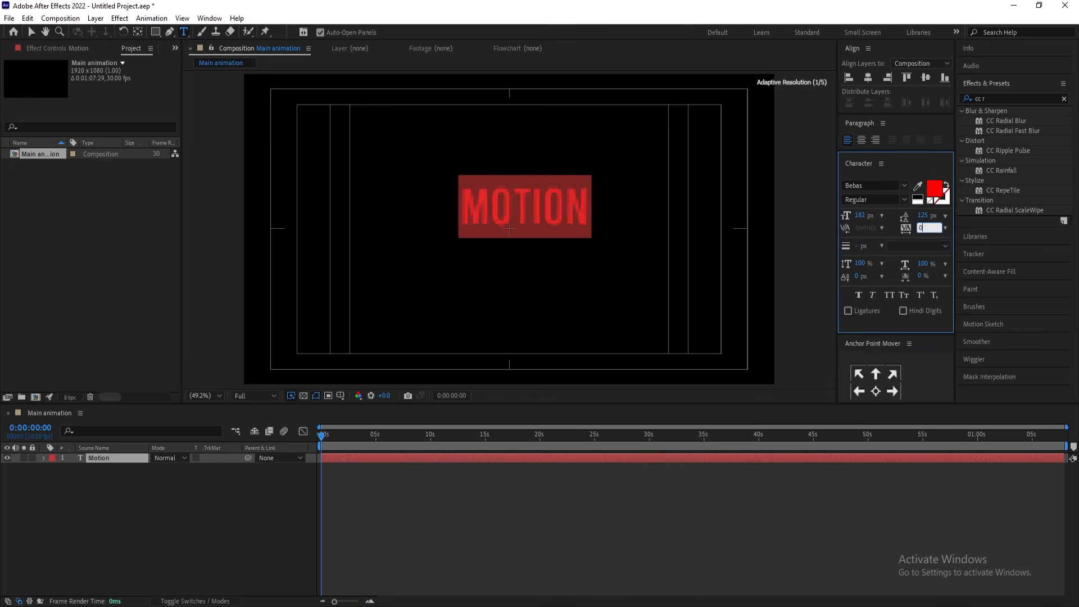
pyautogui.click(881, 185)
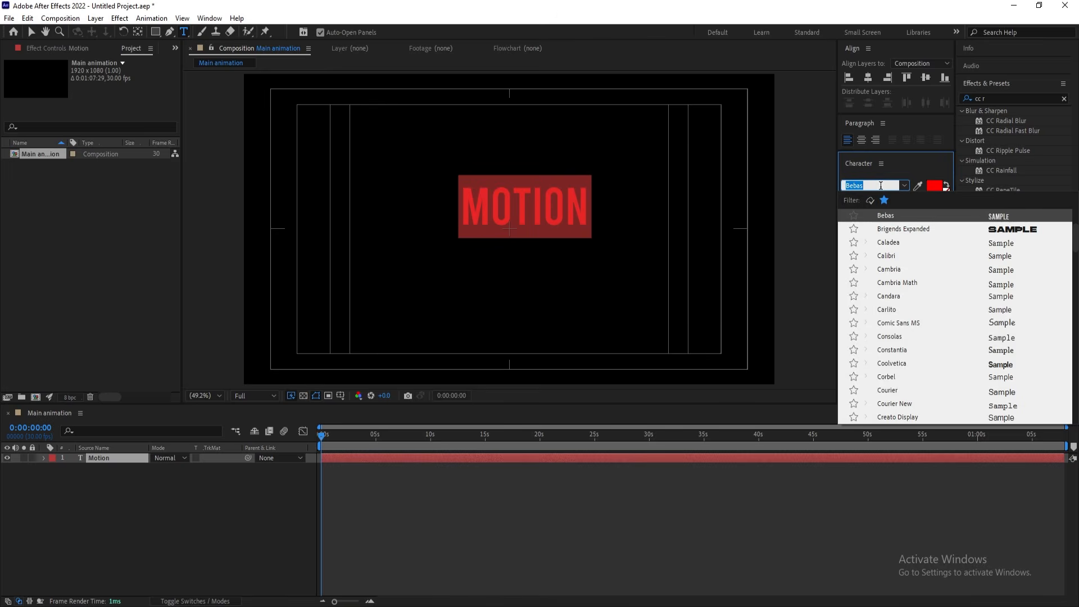
pyautogui.click(902, 229)
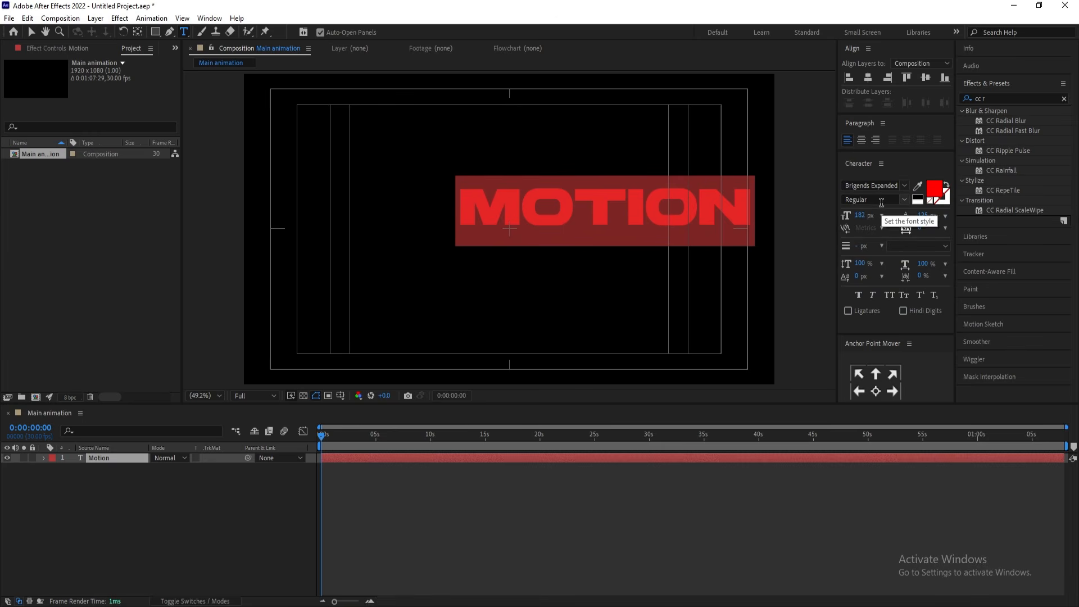
pyautogui.click(918, 198)
# Add a second line reading Design to the text, and center both lines with 147 px leading.
pyautogui.click(752, 192)
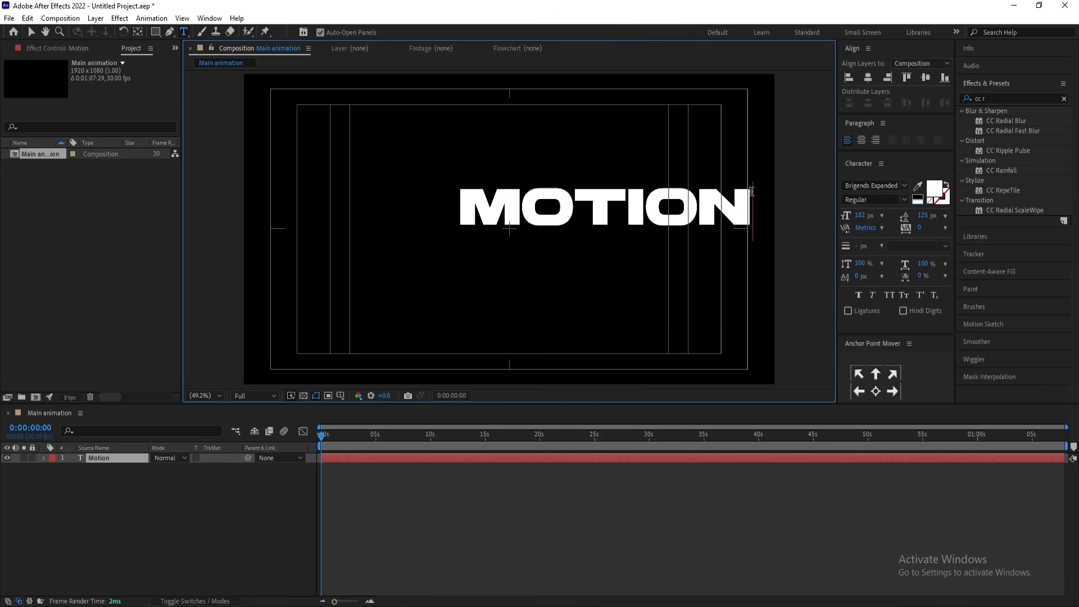
pyautogui.write('Design')
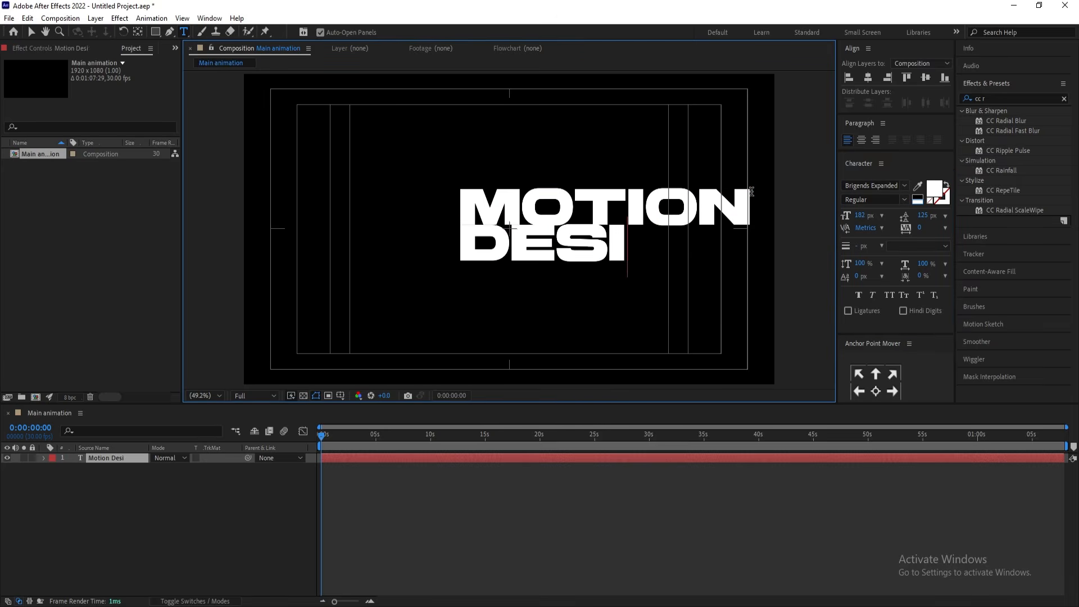
pyautogui.hotkey('ctrl', 'a')
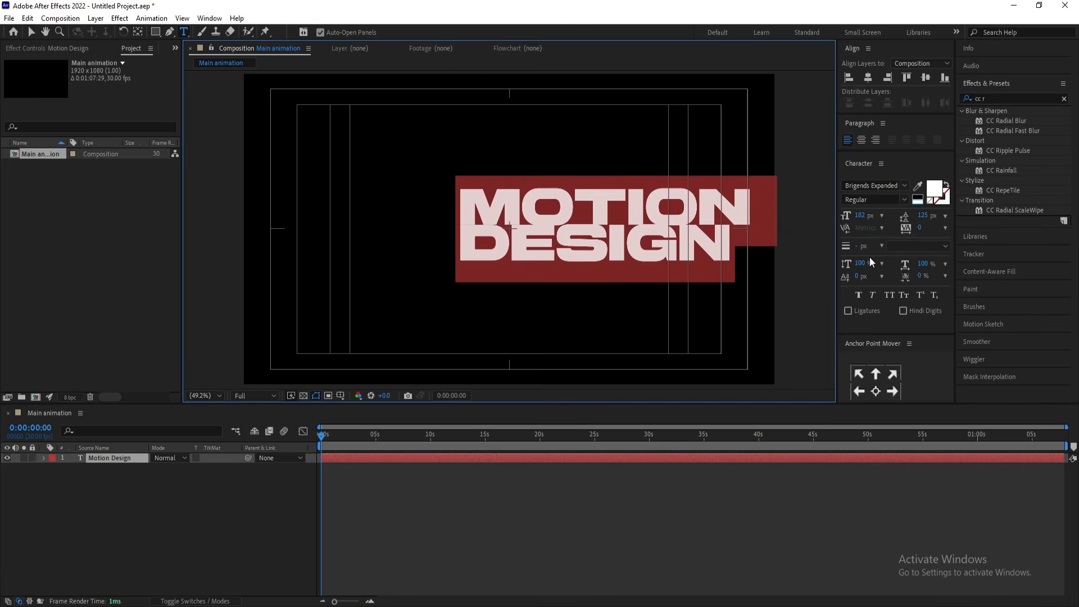
pyautogui.click(860, 140)
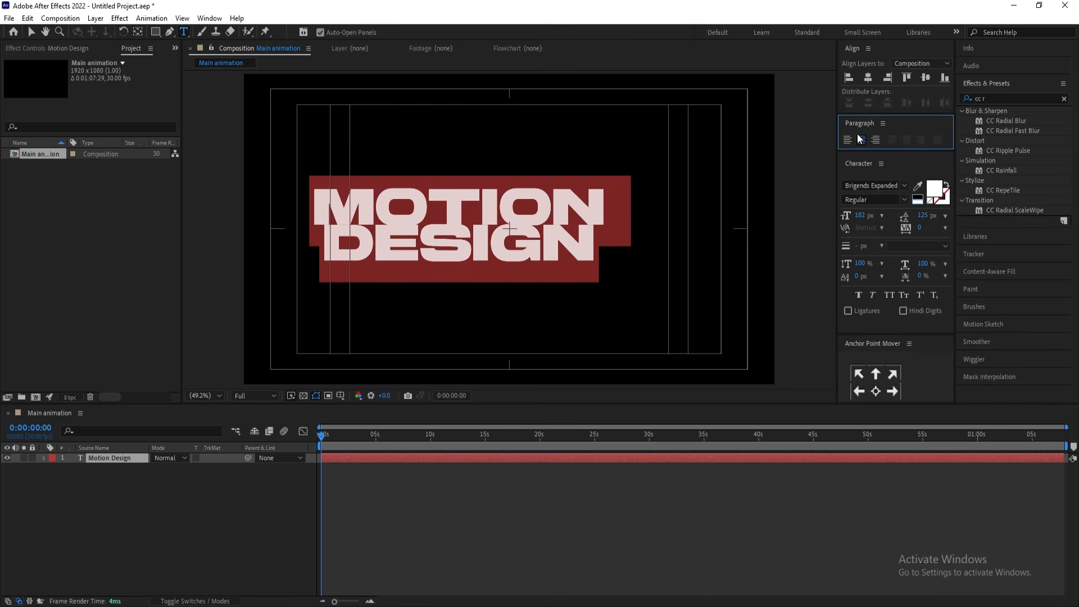
pyautogui.moveTo(924, 215); pyautogui.dragTo(938, 215)
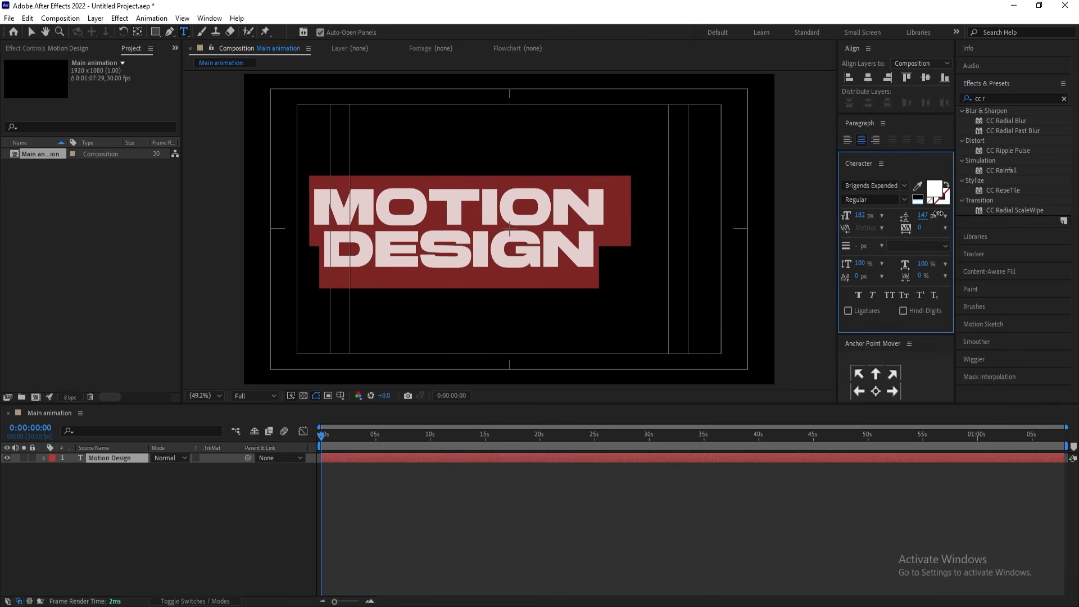
# Enlarge only the Design line to a 275 px font size with 206 px leading.
pyautogui.doubleClick(481, 248)
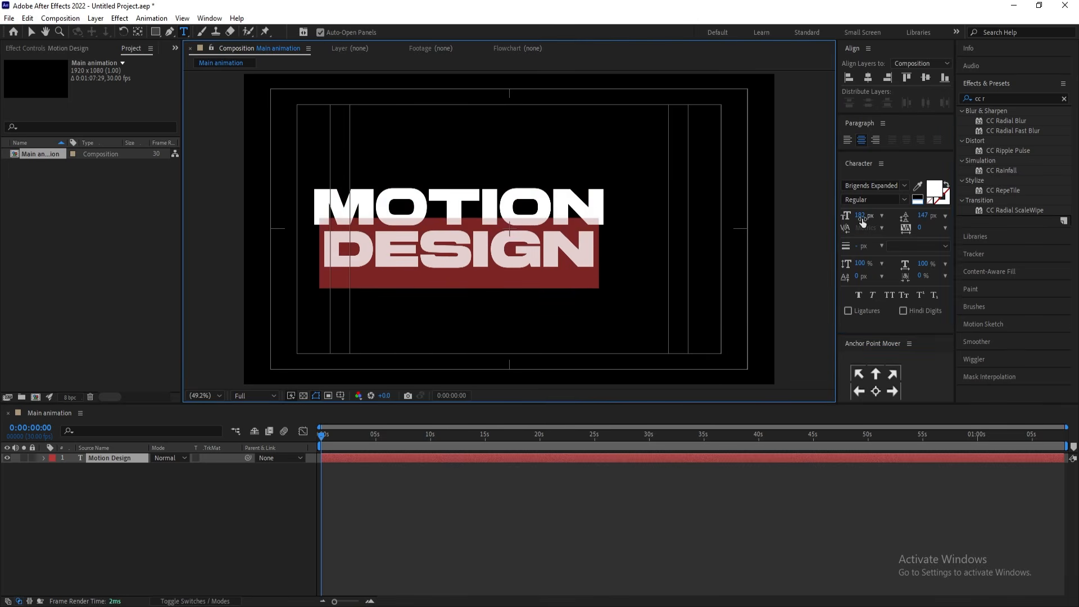
pyautogui.moveTo(863, 222); pyautogui.dragTo(930, 221)
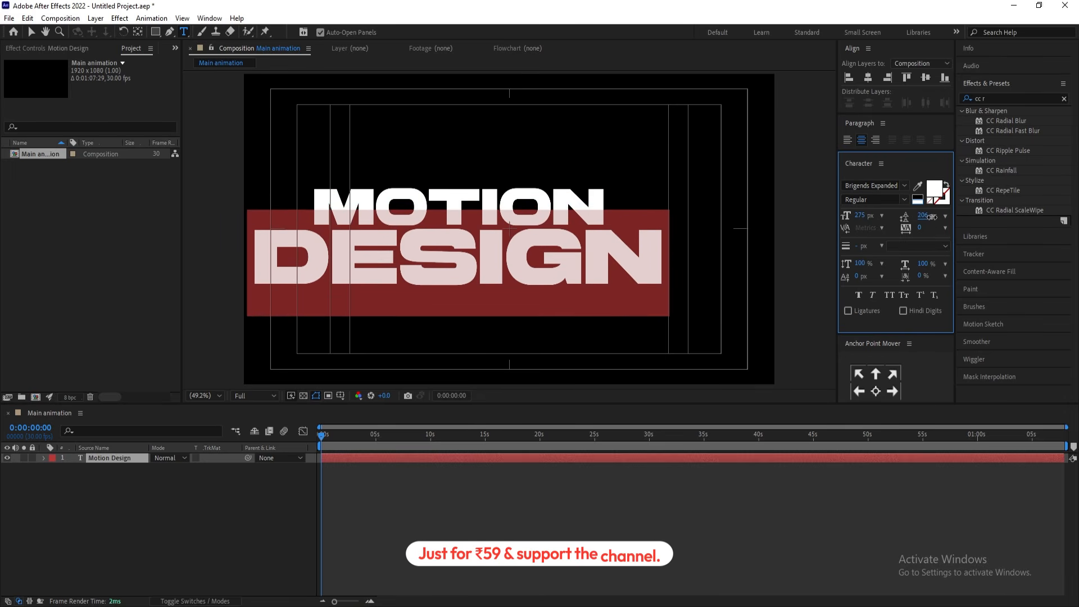
pyautogui.click(86, 490)
# Center the text layer's anchor point and align the layer horizontally and vertically to the composition.
pyautogui.click(90, 459)
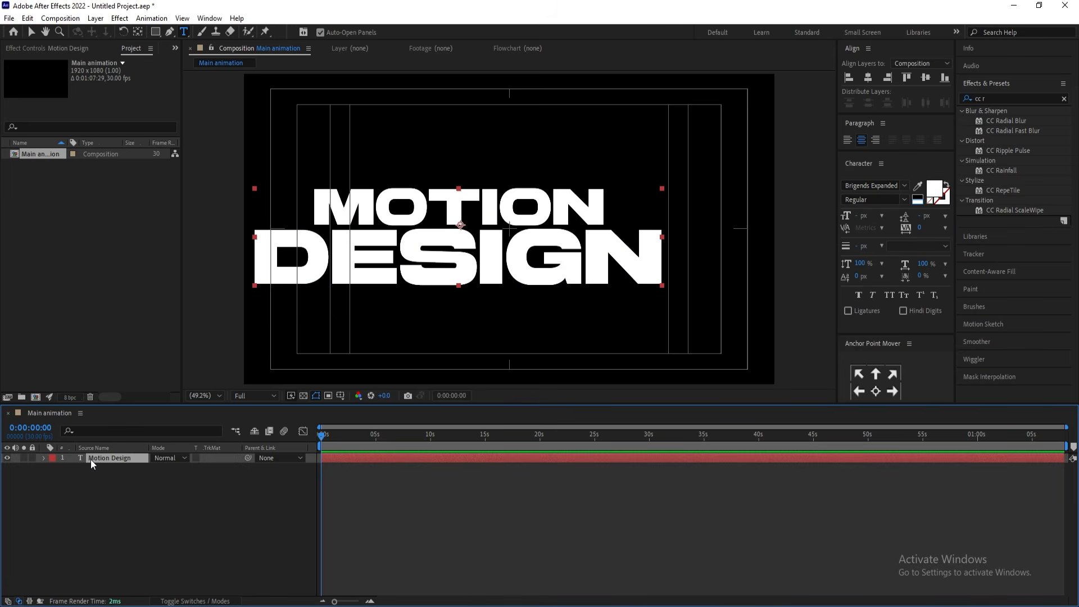
pyautogui.hotkey('ctrl', 'alt', 'Home')
pyautogui.click(873, 78)
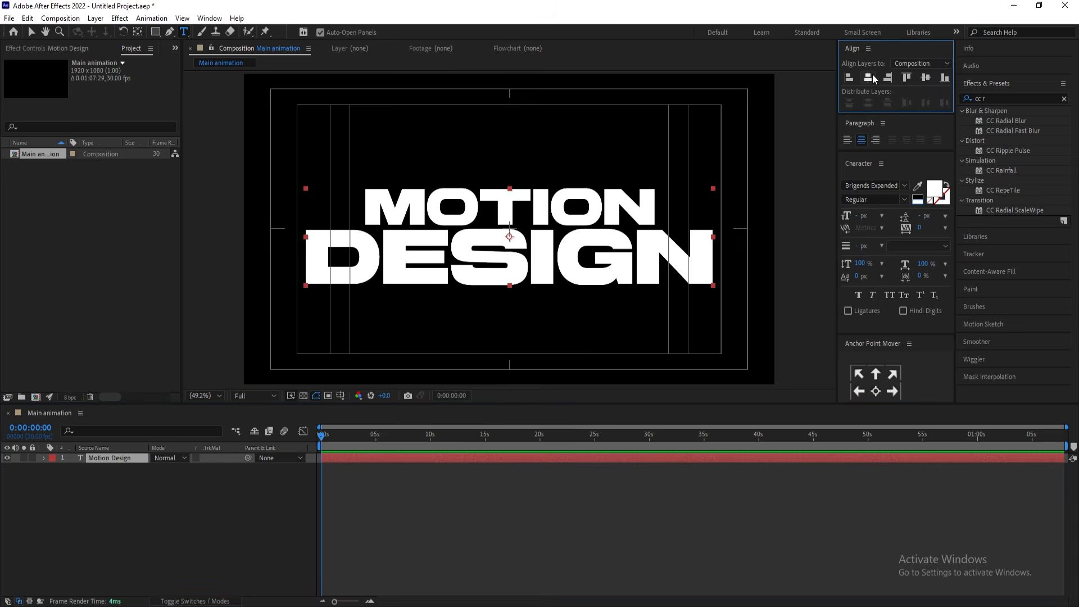
pyautogui.click(926, 77)
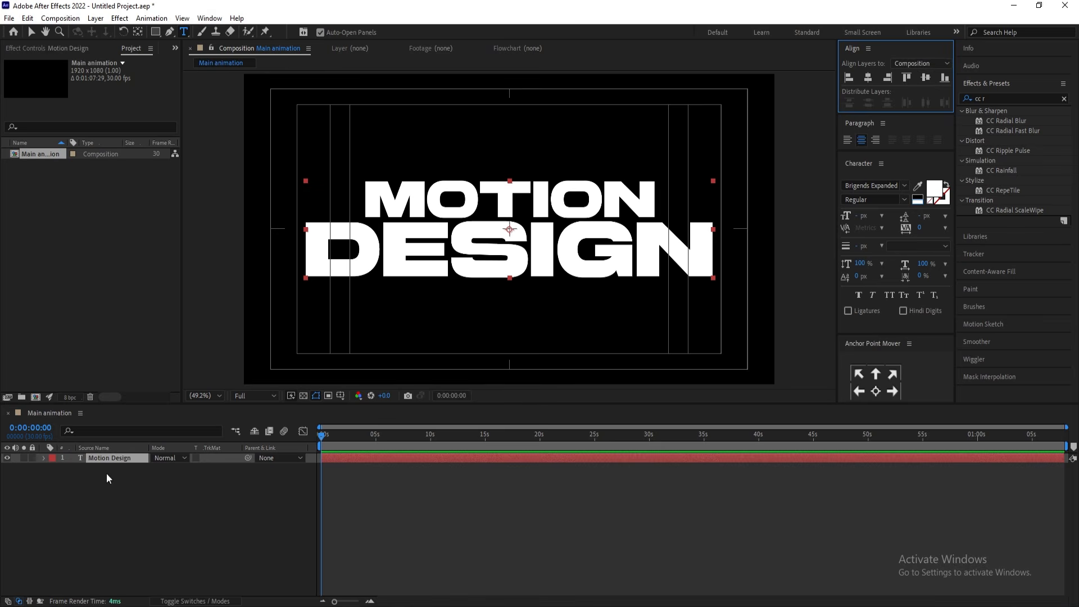
# Create a black composition-sized solid and place it below the text layer as the background.
pyautogui.click(113, 494)
pyautogui.hotkey('ctrl', 'y')
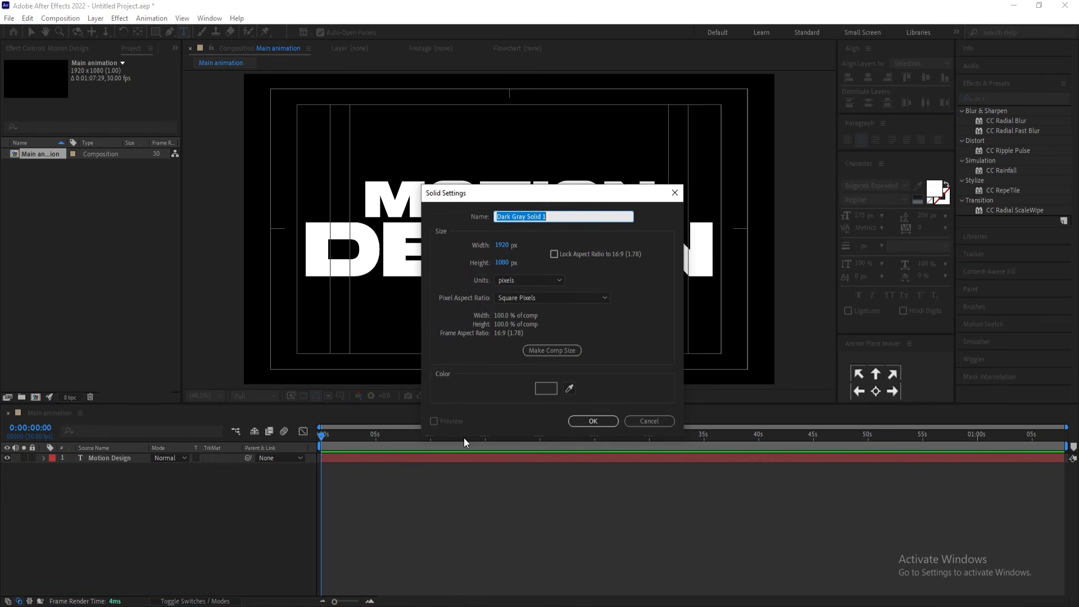
pyautogui.click(542, 390)
pyautogui.moveTo(263, 468); pyautogui.dragTo(170, 537)
pyautogui.press('Return')
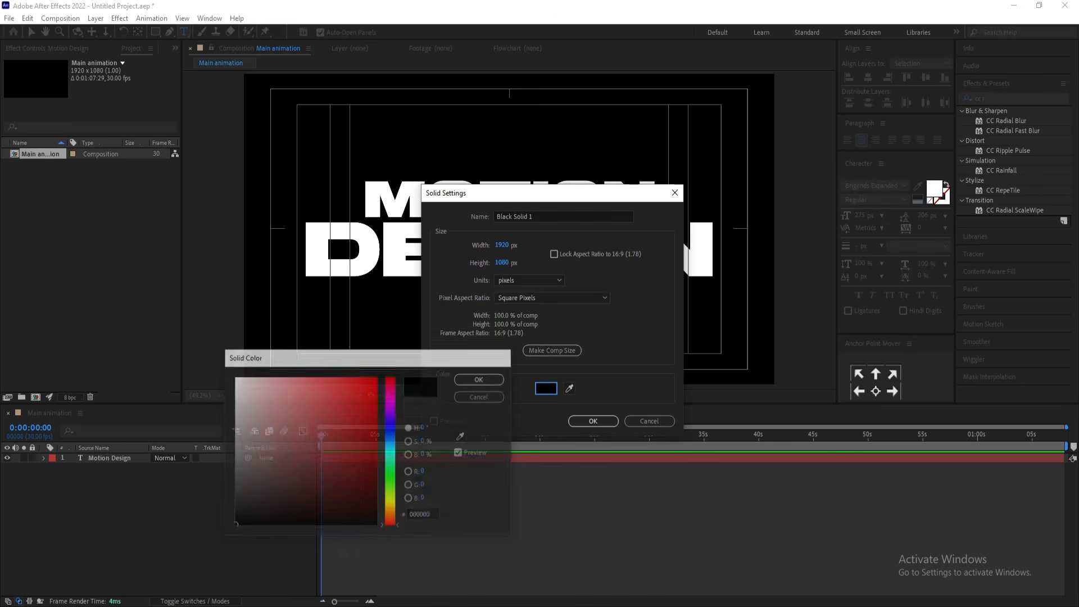
pyautogui.press('Return')
pyautogui.moveTo(123, 460); pyautogui.dragTo(120, 512)
pyautogui.click(121, 512)
pyautogui.rightClick(120, 511)
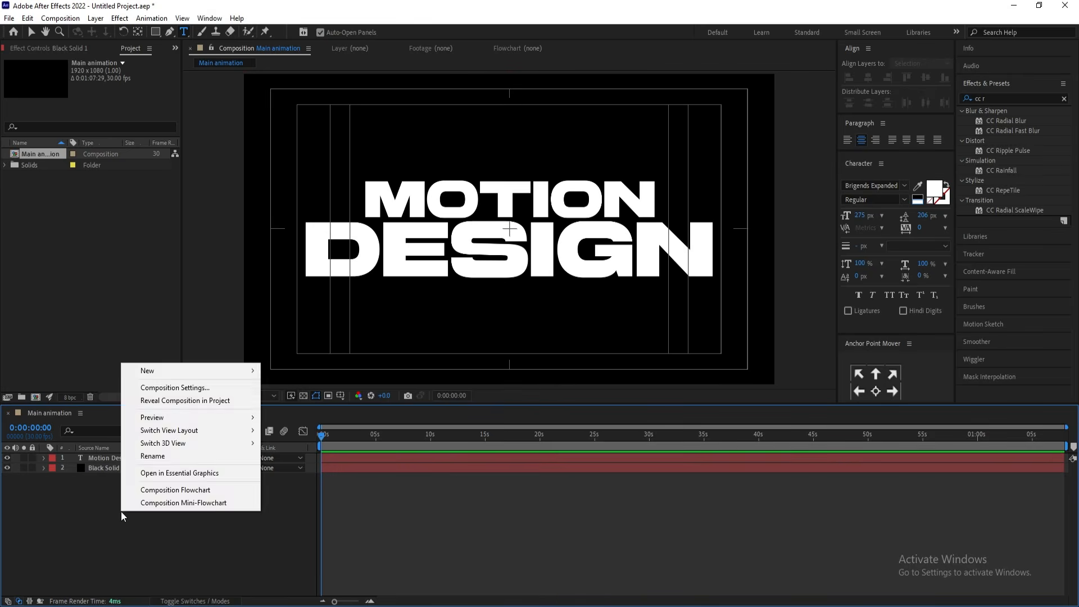
pyautogui.click(85, 494)
# Set up the Ellipse tool with no stroke and a white fill, keeping all layers deselected.
pyautogui.moveTo(155, 32); pyautogui.dragTo(186, 52)
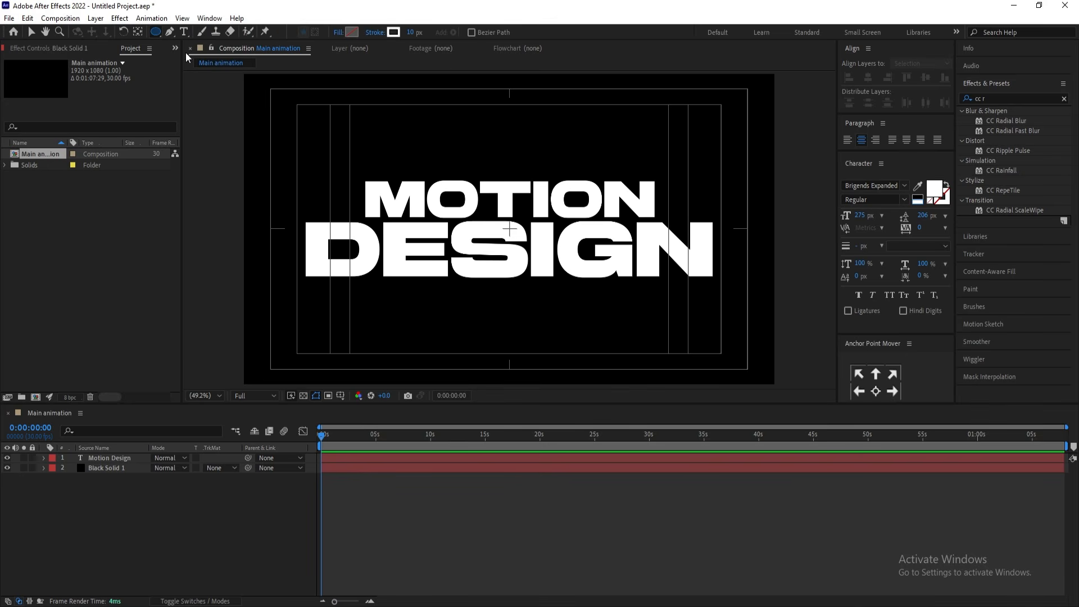
pyautogui.click(375, 34)
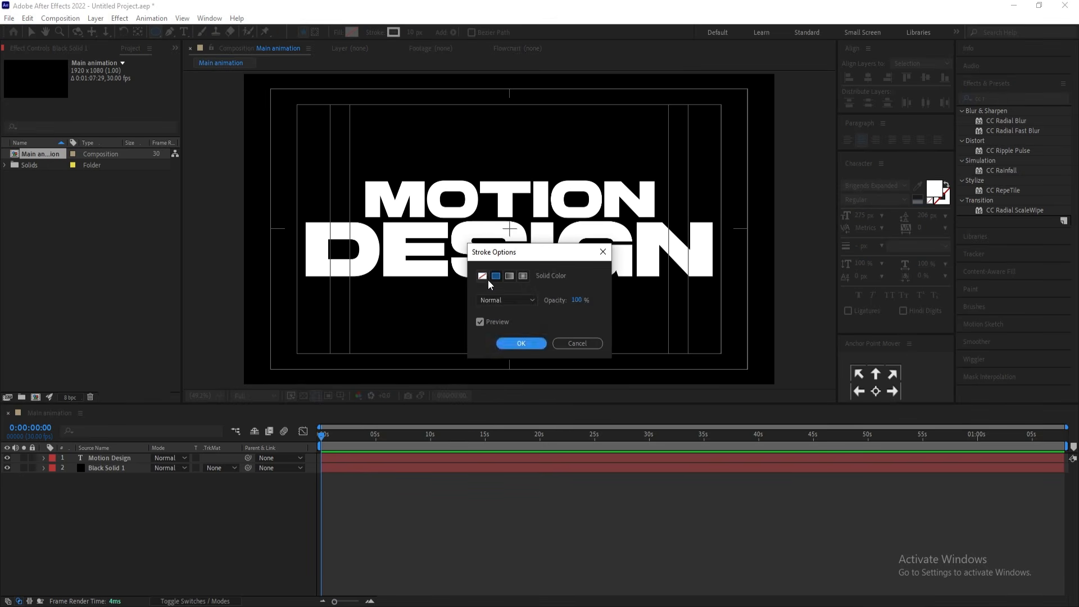
pyautogui.click(522, 343)
pyautogui.click(352, 32)
pyautogui.click(266, 408)
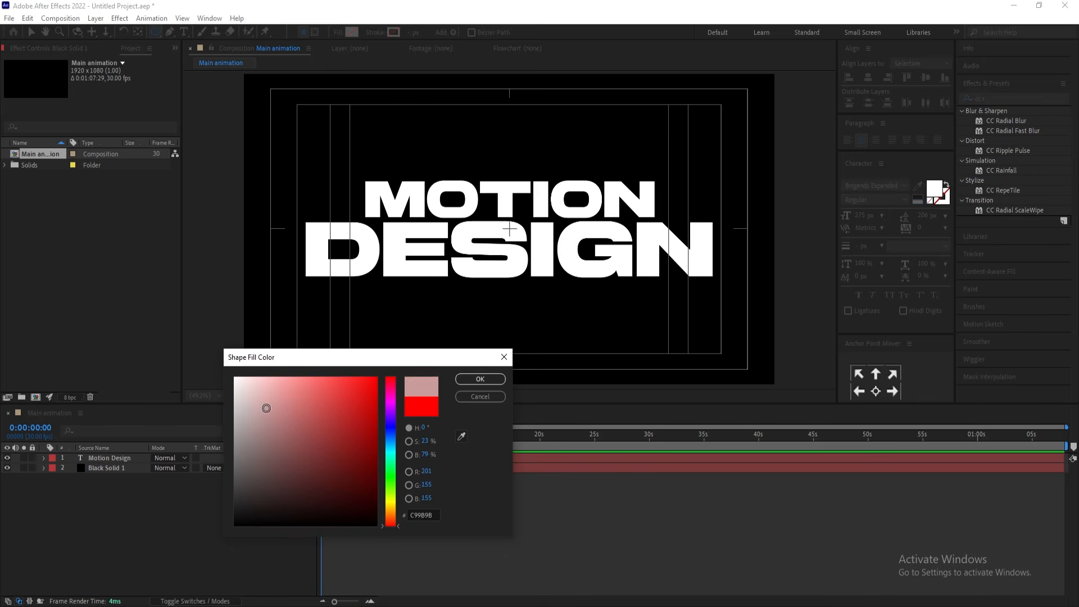
pyautogui.press('Escape')
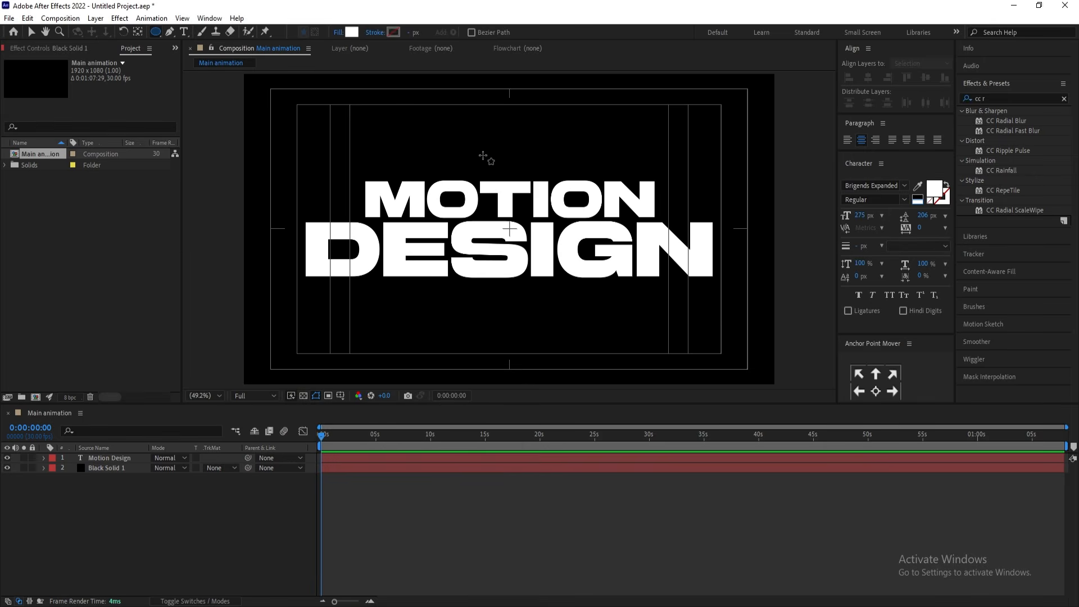
# Draw a white circle over the text, center its anchor point and align it to the middle of the composition.
pyautogui.moveTo(478, 153); pyautogui.dragTo(627, 309)
pyautogui.click(180, 579)
pyautogui.click(95, 457)
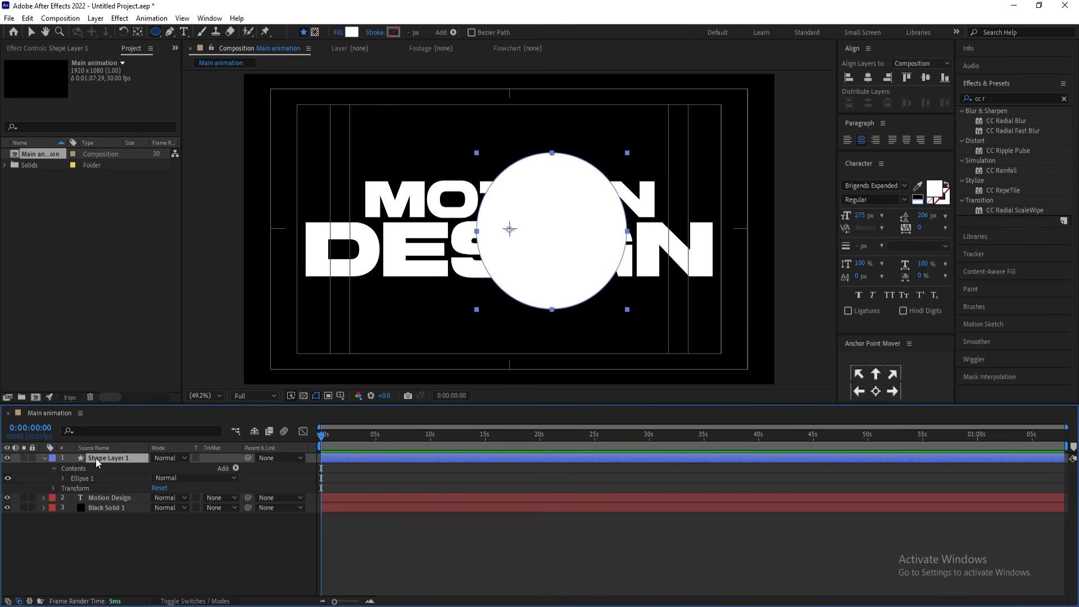
pyautogui.hotkey('ctrl', 'alt', 'Home')
pyautogui.click(869, 79)
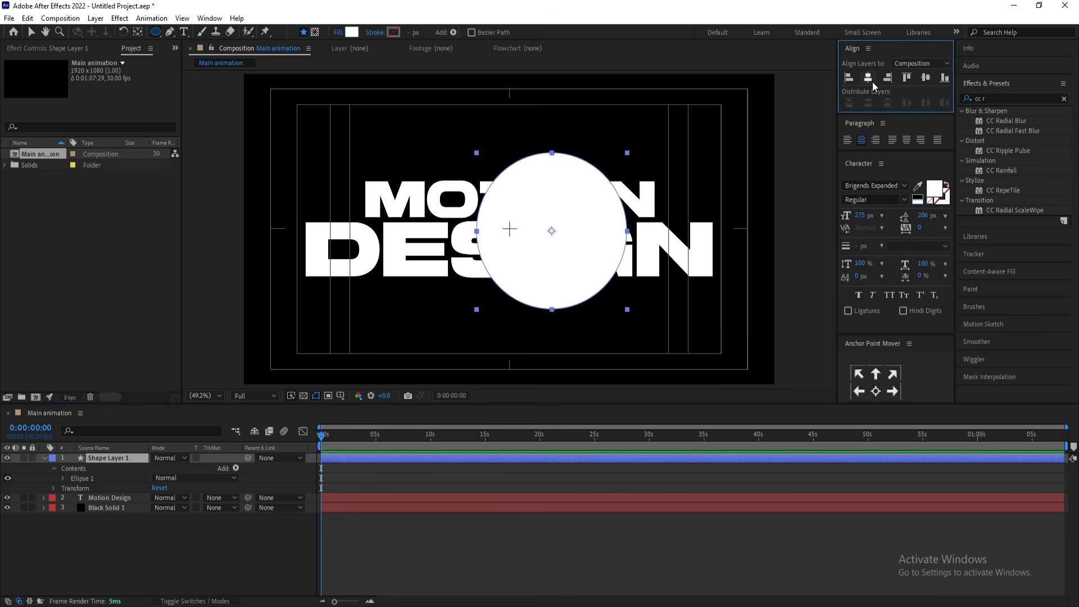
pyautogui.click(926, 79)
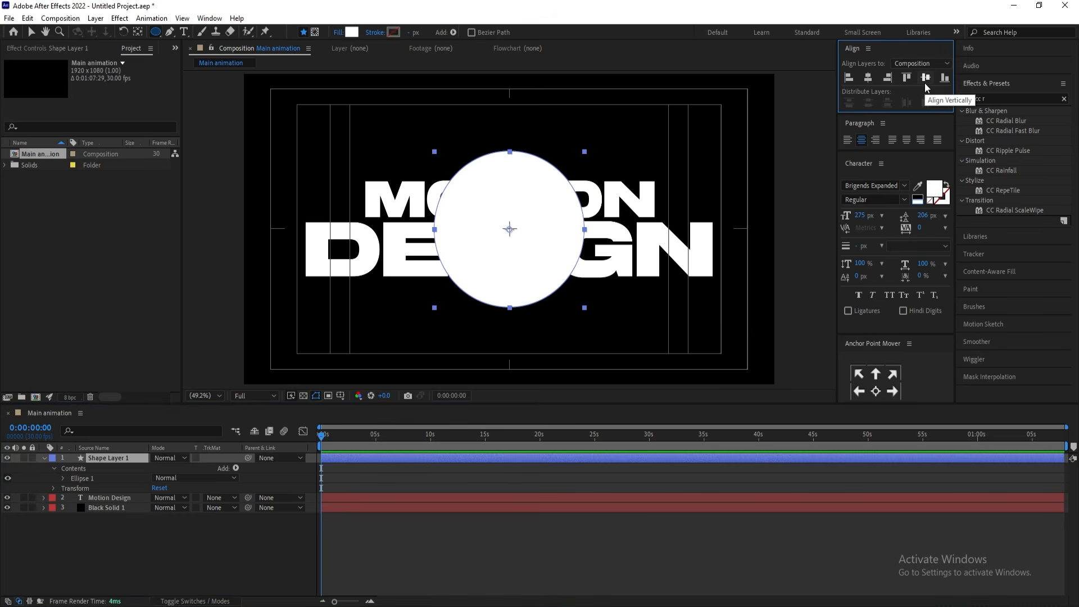
# Find the Solid Composite effect and apply it to the circle's shape layer.
pyautogui.click(992, 95)
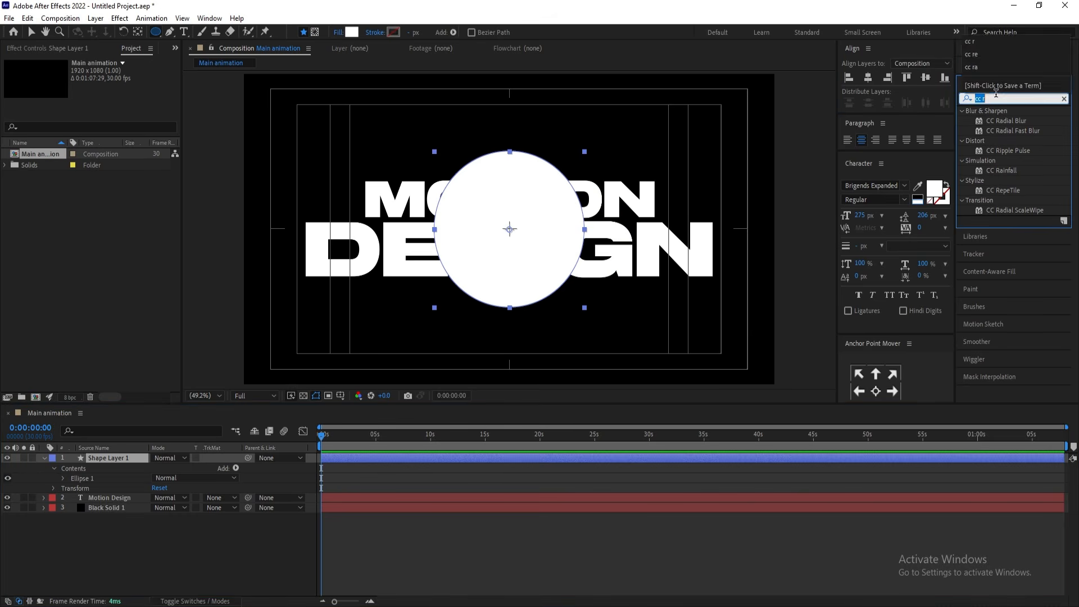
pyautogui.press('BackSpace')
pyautogui.press('BackSpace')
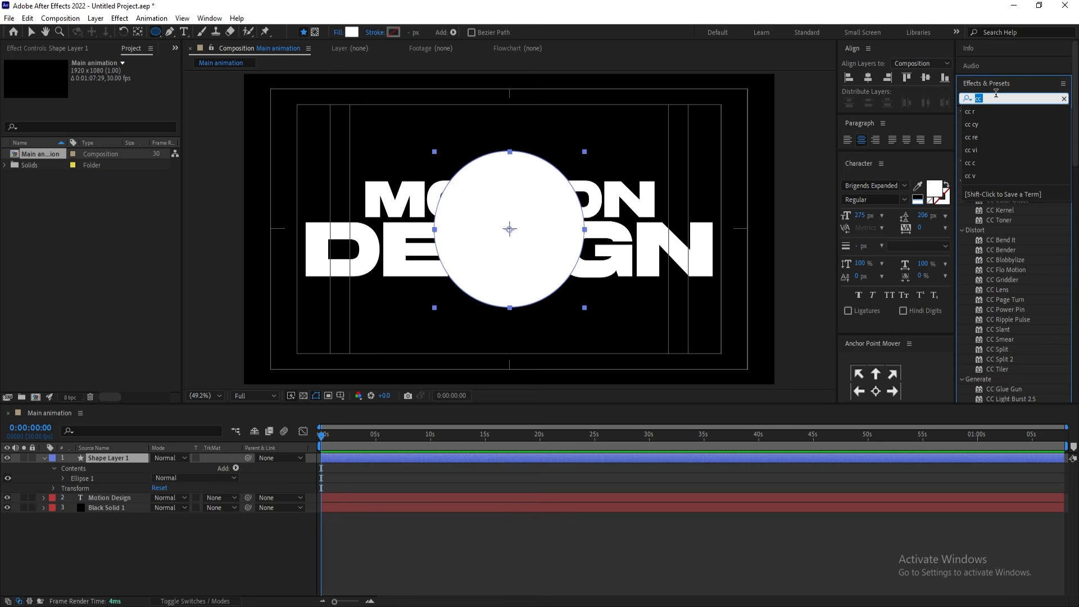
pyautogui.write('soli')
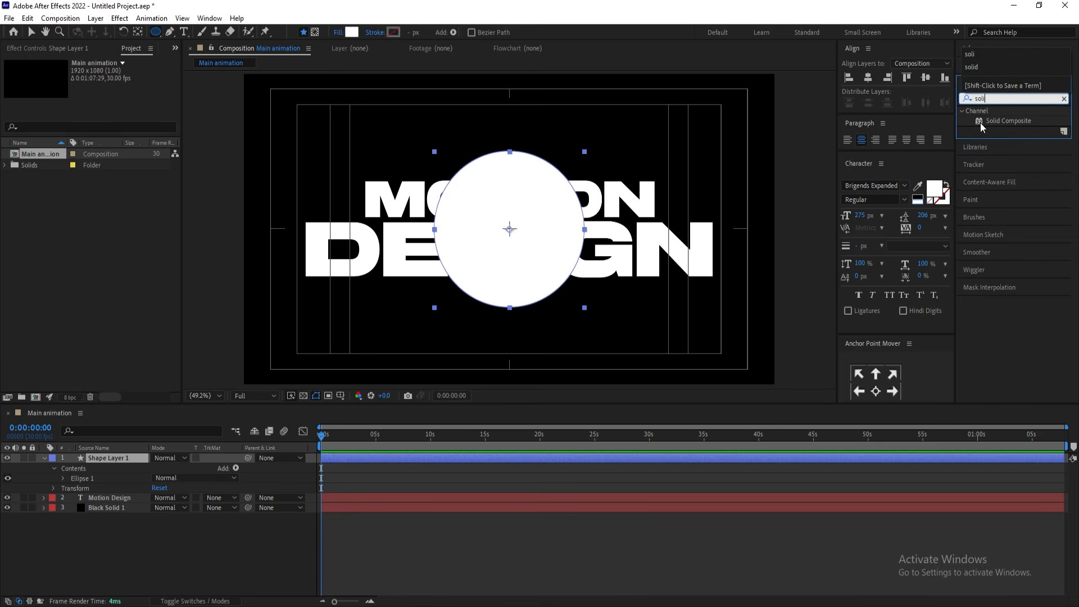
pyautogui.doubleClick(996, 125)
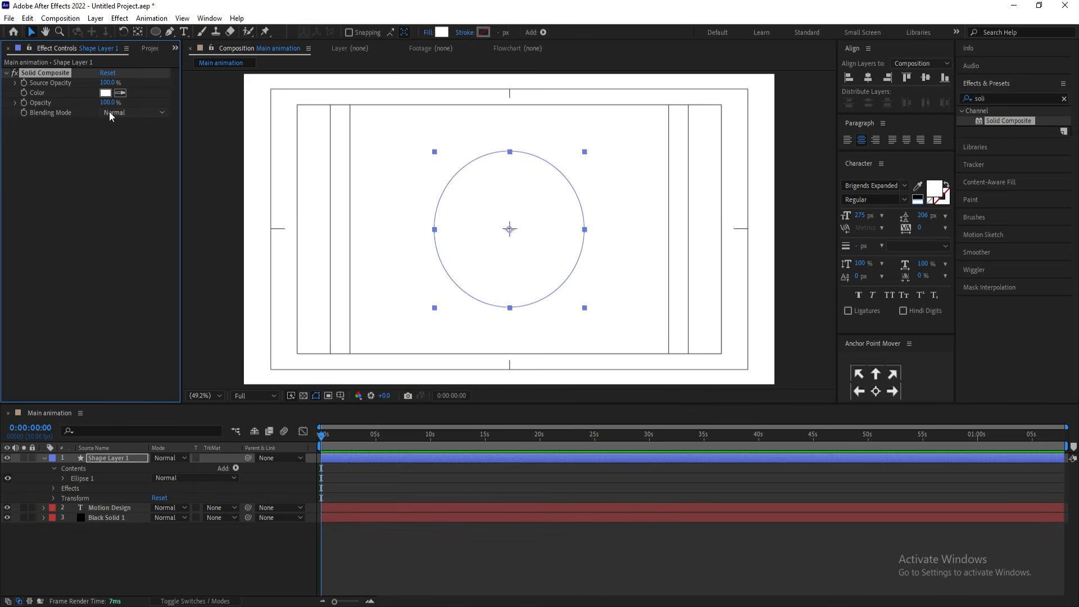
# Set the Solid Composite color to black so it fills the area around the white circle.
pyautogui.click(111, 114)
pyautogui.click(105, 94)
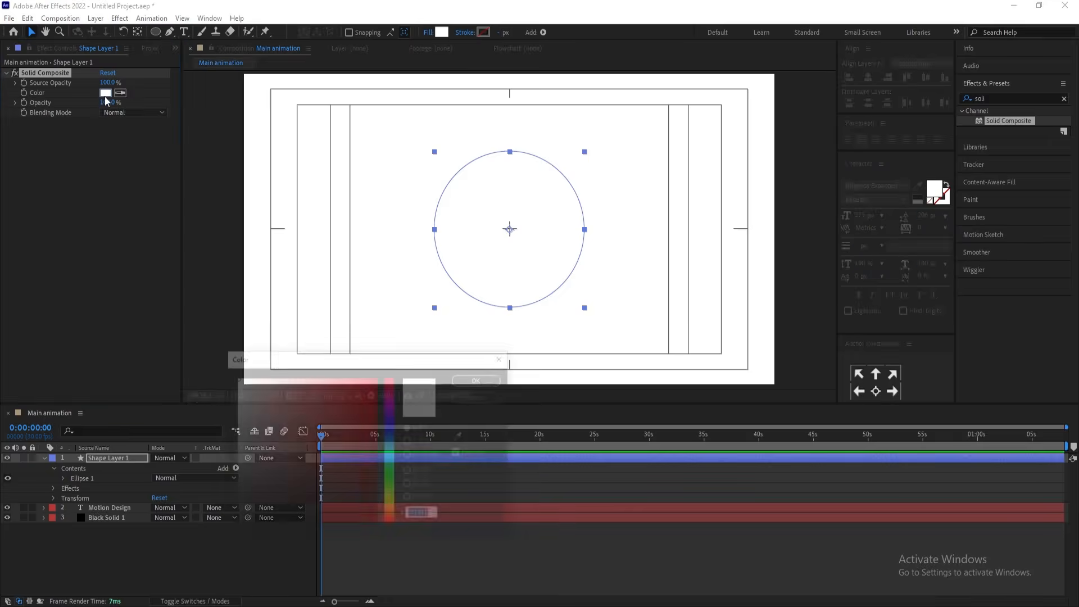
pyautogui.moveTo(281, 506); pyautogui.dragTo(238, 539)
pyautogui.press('Return')
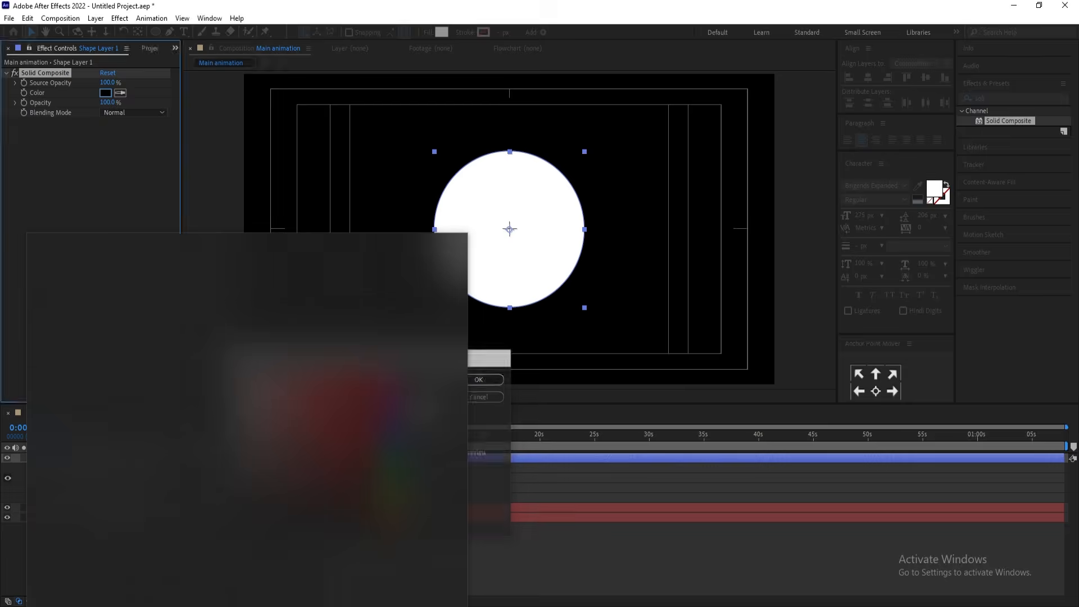
pyautogui.click(552, 521)
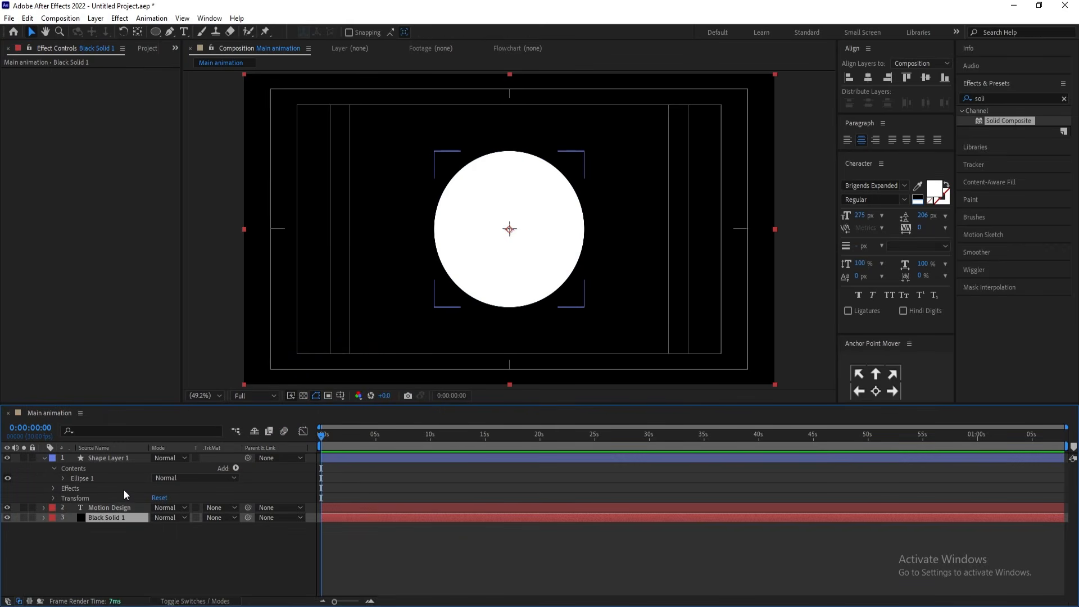
# Find the Gaussian Blur effect and add it to Shape Layer 1 below Solid Composite.
pyautogui.click(116, 457)
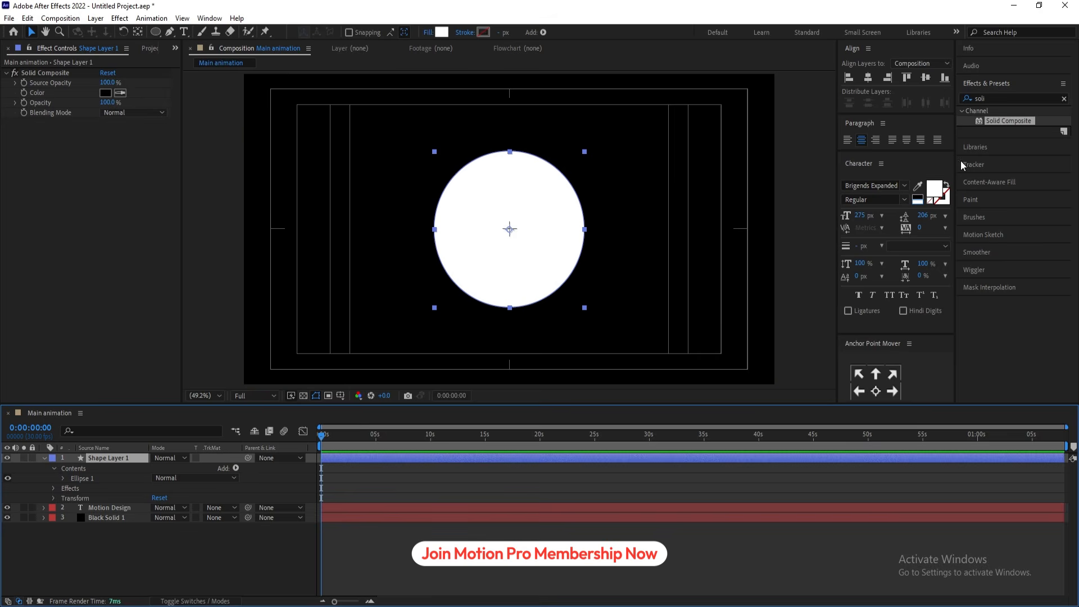
pyautogui.doubleClick(989, 98)
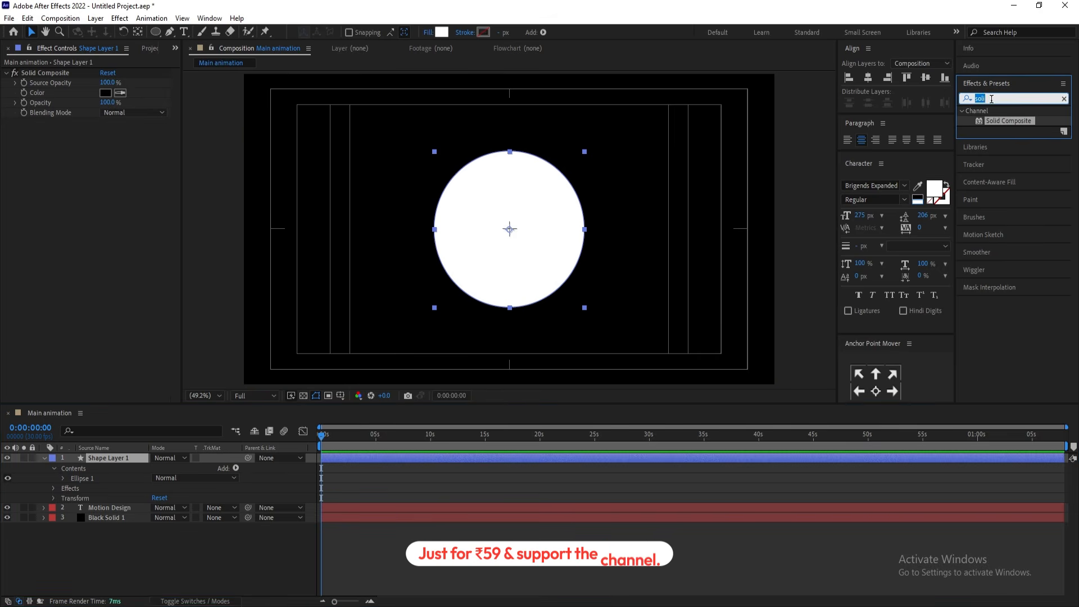
pyautogui.write('gau')
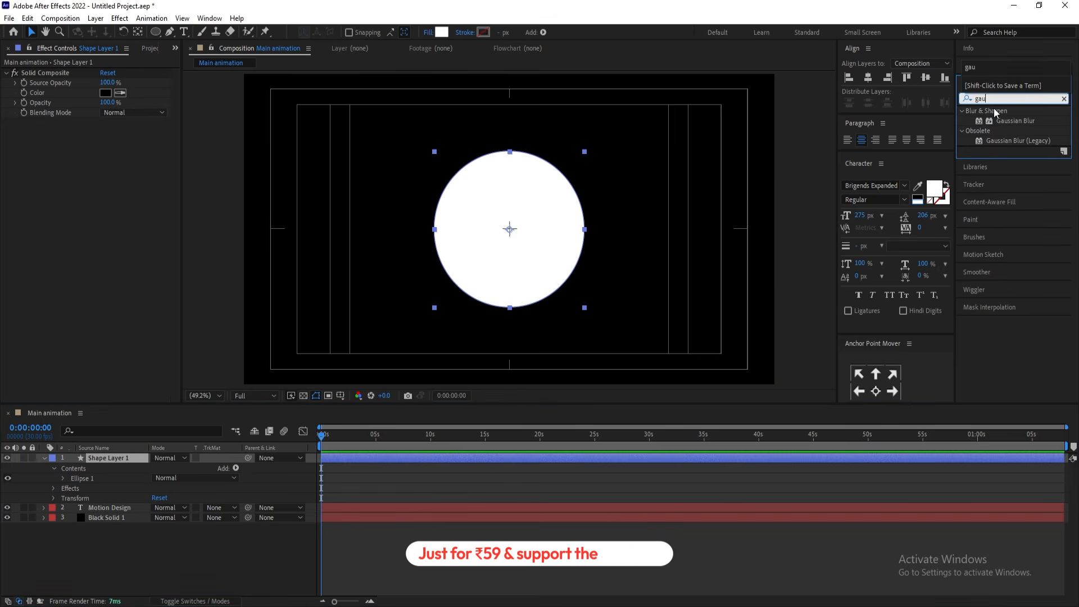
pyautogui.moveTo(1015, 121); pyautogui.dragTo(33, 148)
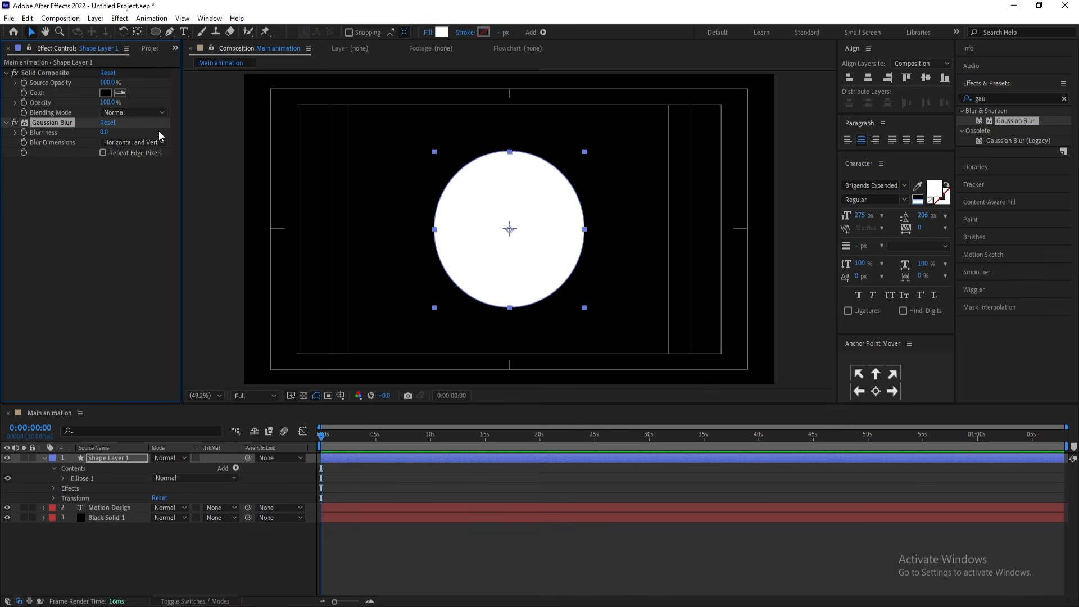
# Raise the circle's Gaussian Blur blurriness to about 425 and enable Repeat Edge Pixels.
pyautogui.moveTo(106, 136); pyautogui.dragTo(168, 137)
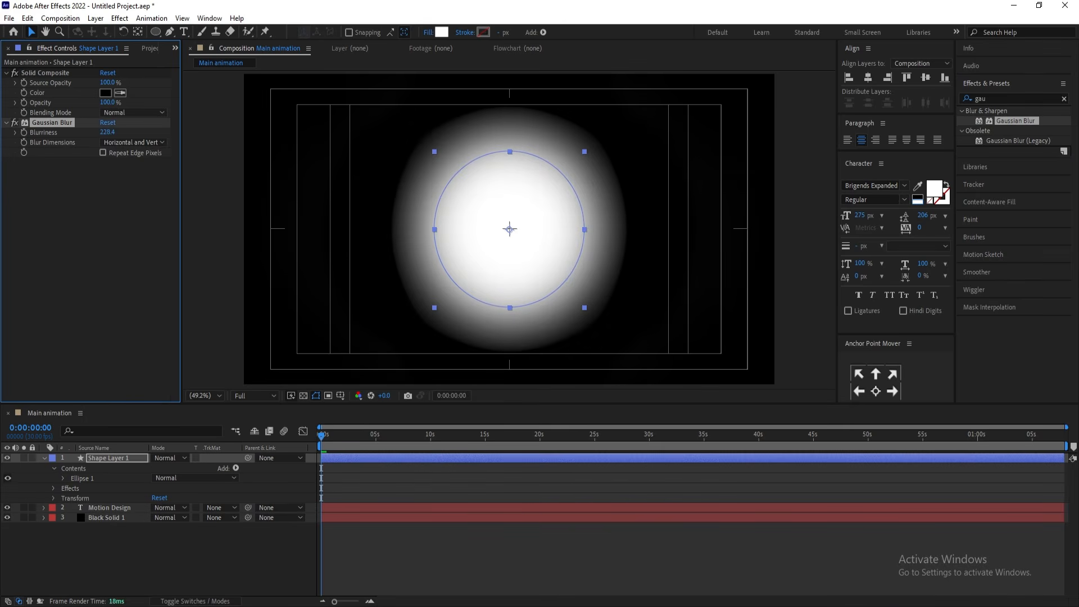
pyautogui.click(103, 153)
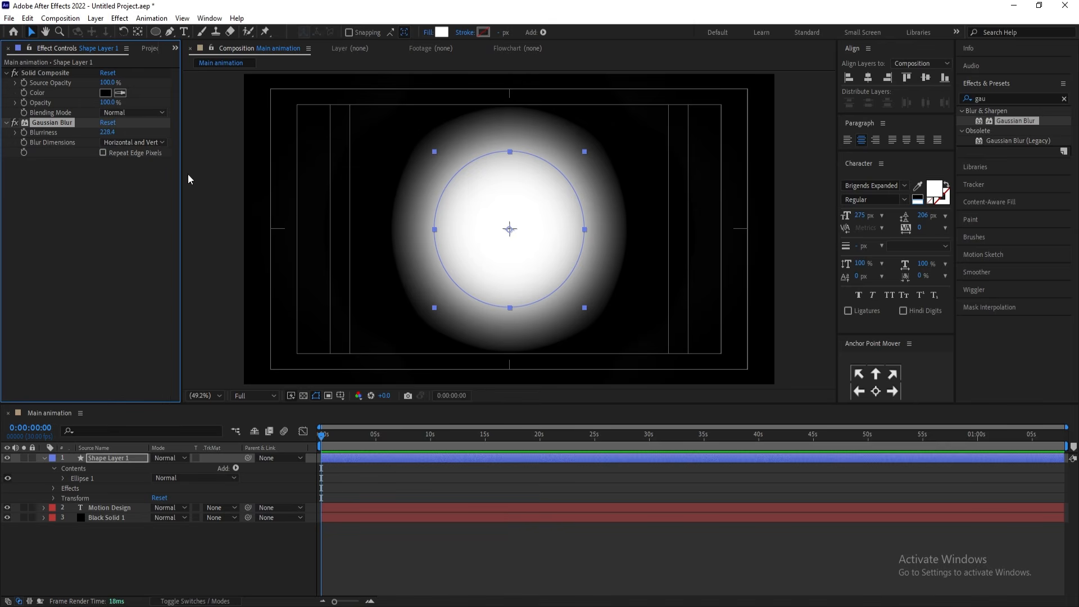
pyautogui.moveTo(111, 134); pyautogui.dragTo(221, 134)
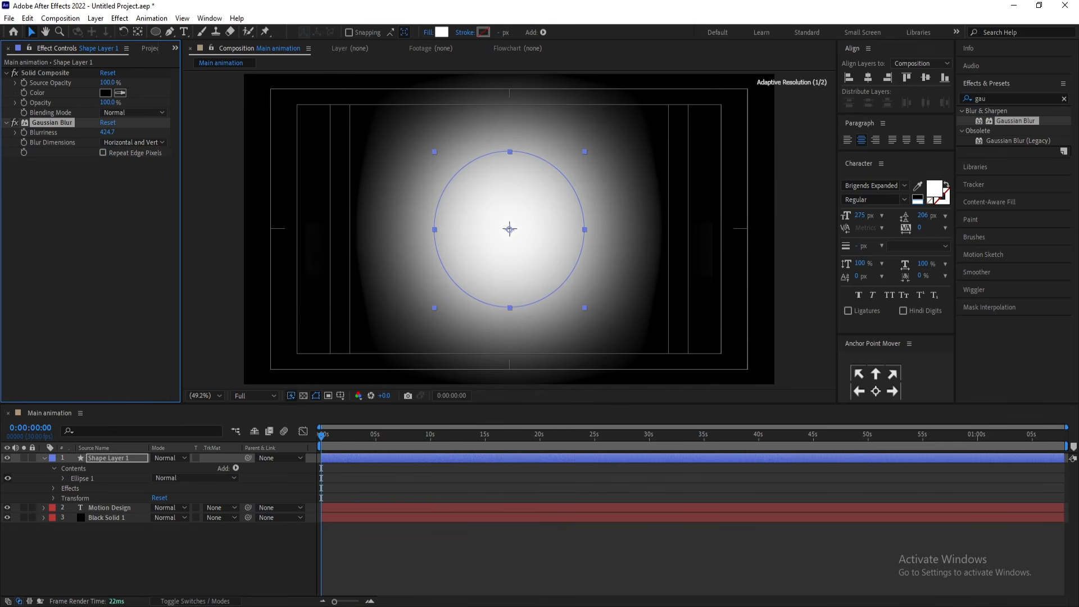
pyautogui.click(102, 158)
pyautogui.click(103, 153)
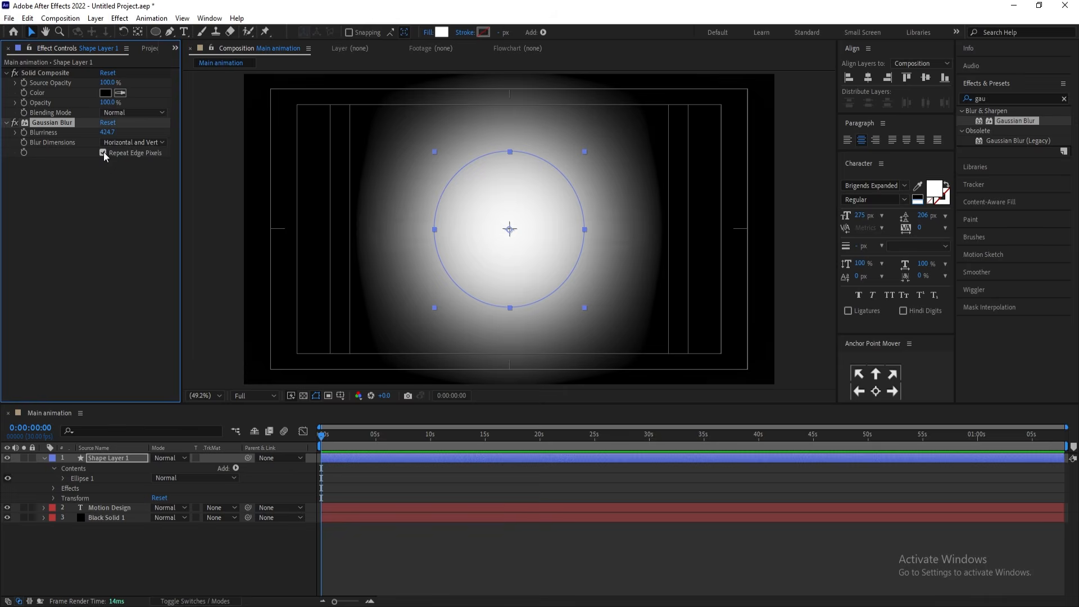
# Try the Horizontal and Vertical blur dimensions one at a time and restore Horizontal and Vertical.
pyautogui.click(118, 143)
pyautogui.click(124, 168)
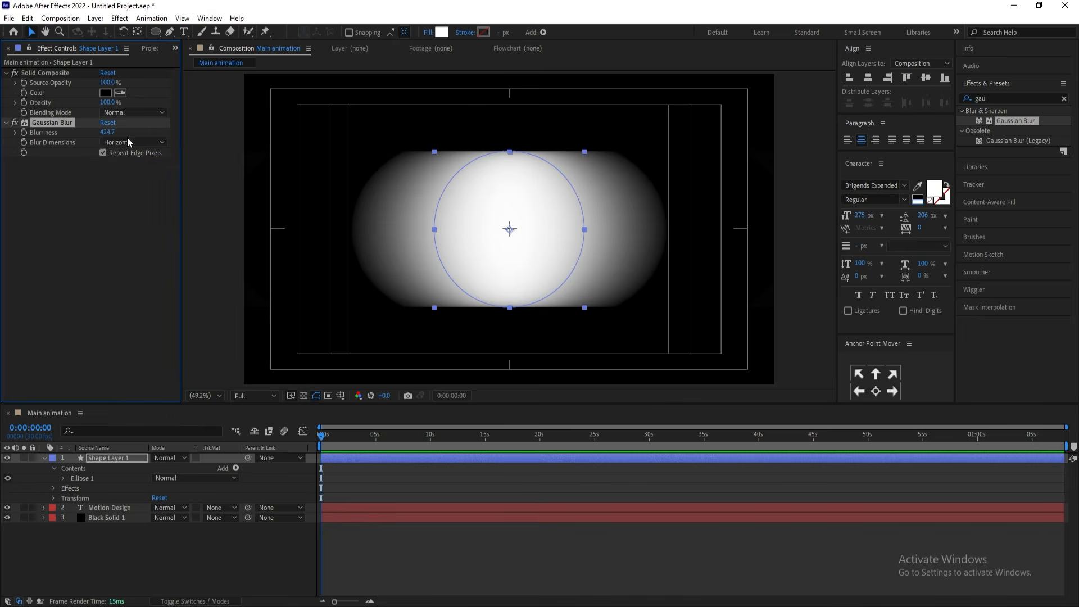
pyautogui.click(127, 141)
pyautogui.click(137, 179)
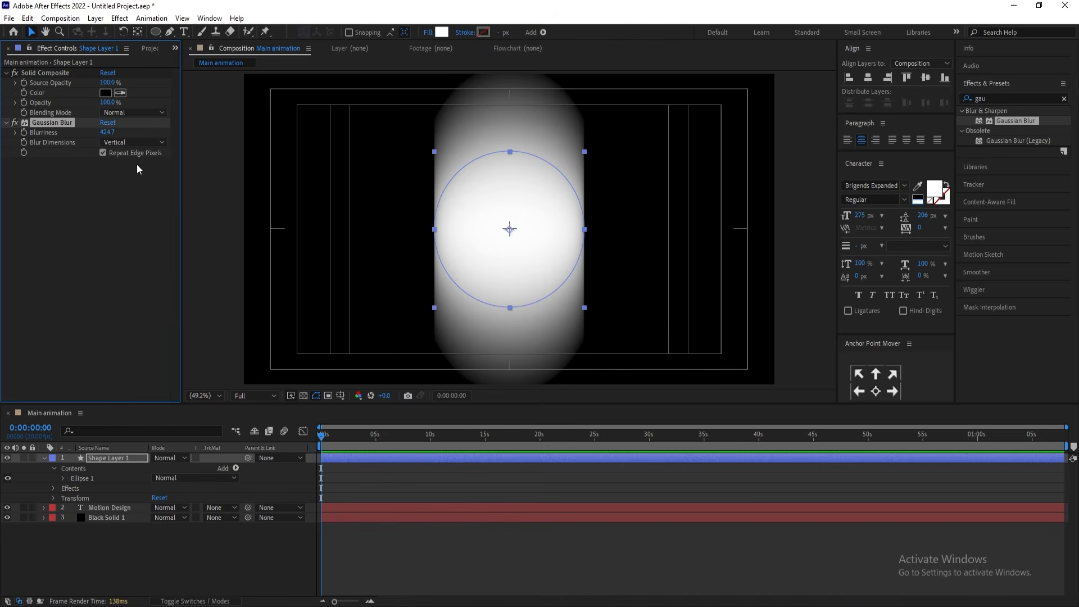
pyautogui.click(129, 141)
pyautogui.click(144, 156)
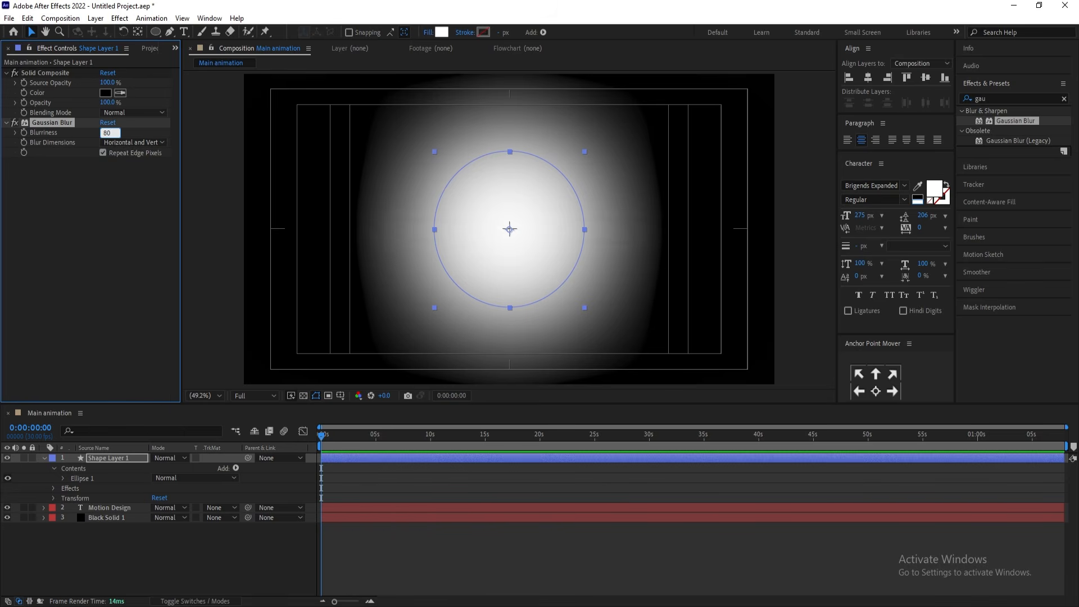
# Try a Gaussian Blur blurriness of 800 and settle on 600.
pyautogui.write('0')
pyautogui.press('Return')
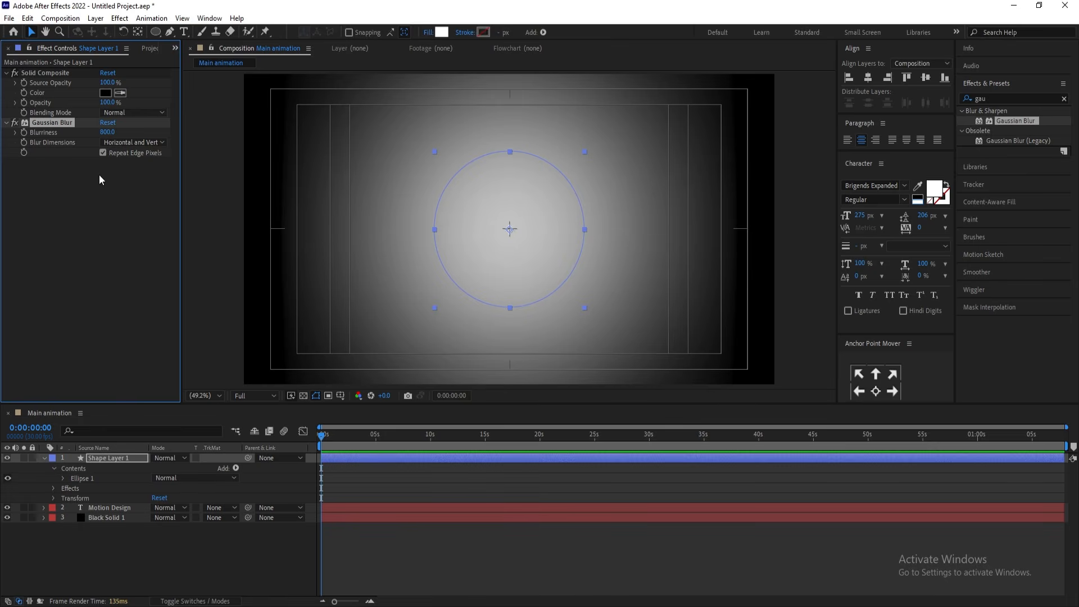
pyautogui.click(102, 131)
pyautogui.press('Return')
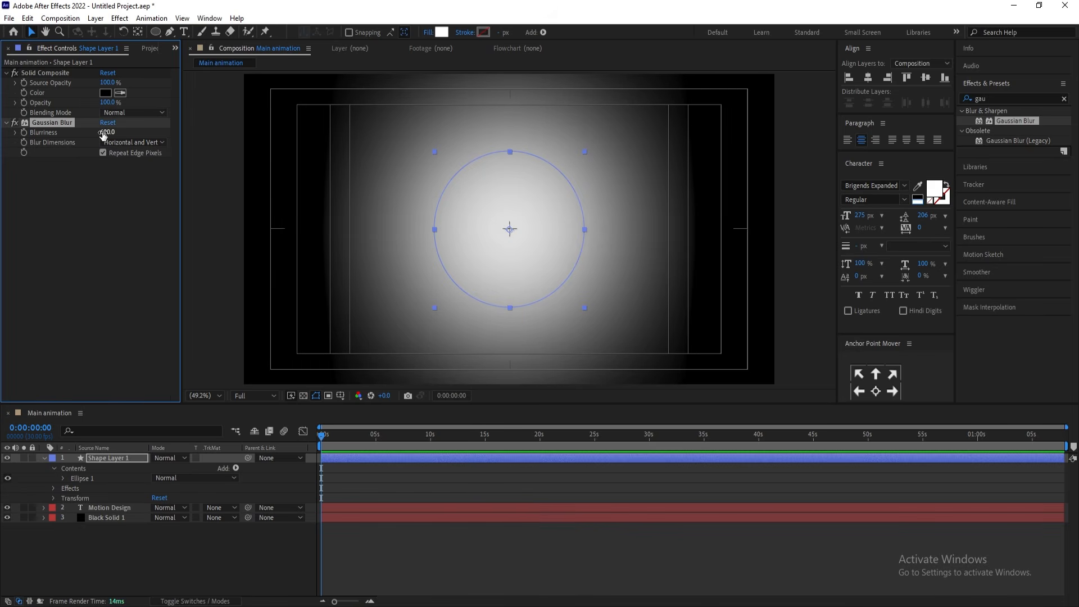
# Collapse the shape layer, rename it Mask and hide it in the composition.
pyautogui.click(44, 458)
pyautogui.press('Return')
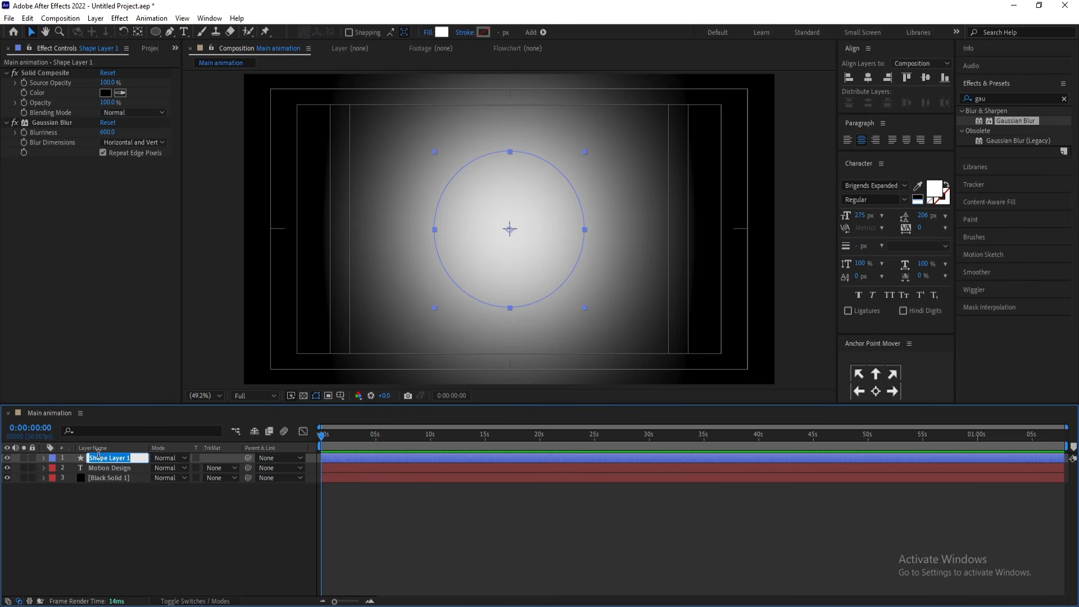
pyautogui.write('Mask')
pyautogui.press('Return')
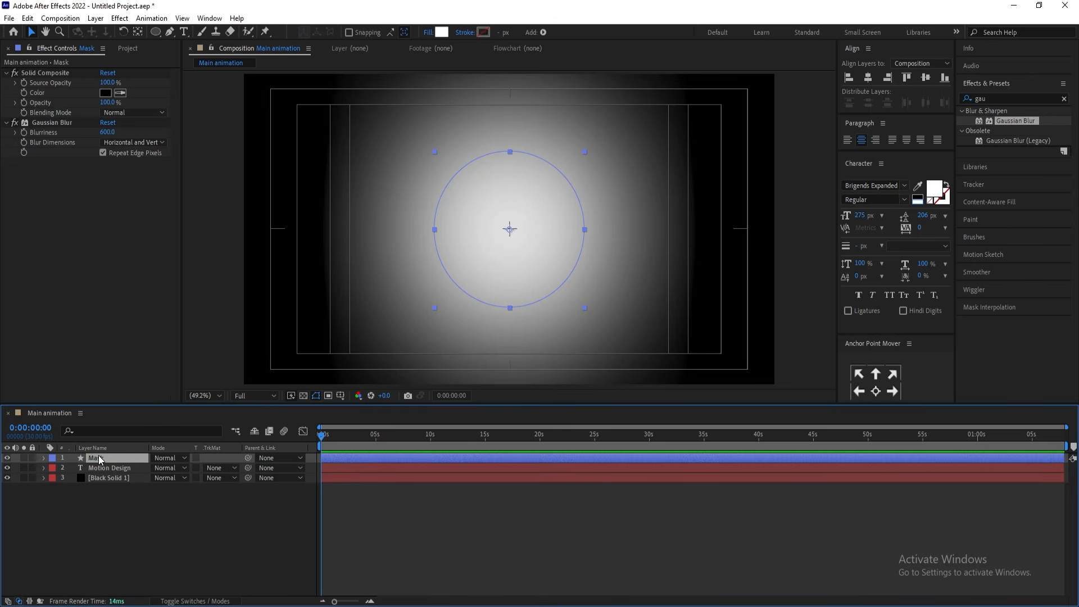
pyautogui.click(7, 458)
# Create a new adjustment layer above all other layers in the Main animation composition.
pyautogui.click(75, 533)
pyautogui.rightClick(138, 511)
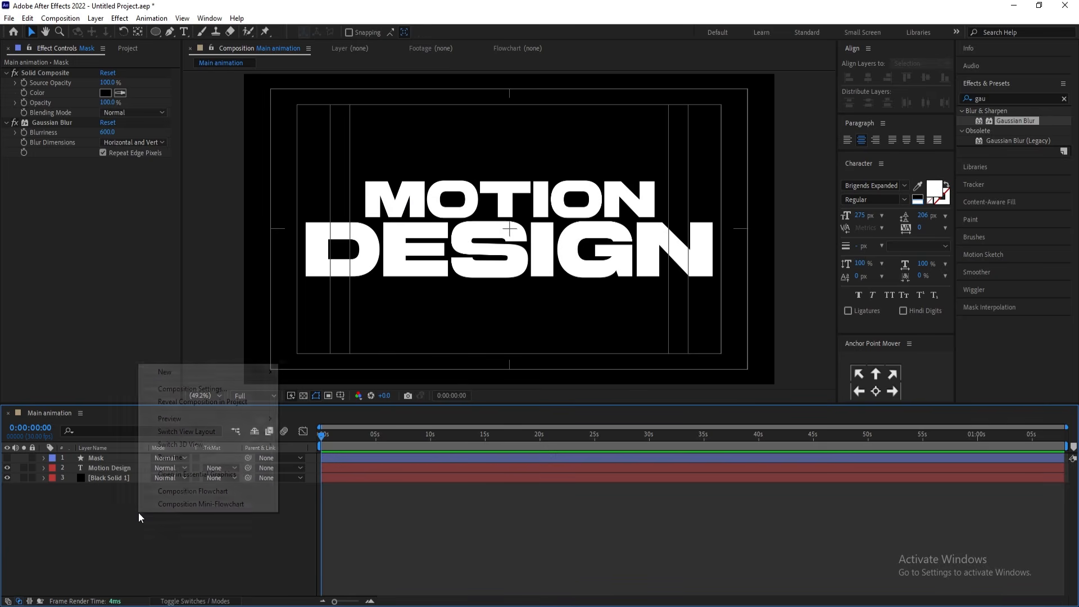
pyautogui.moveTo(163, 372)
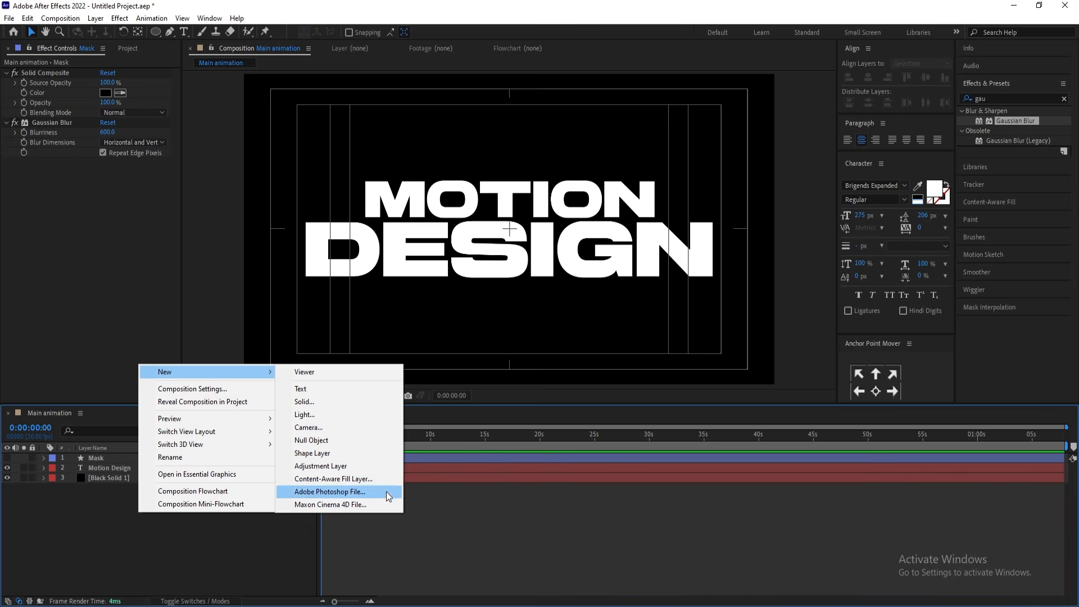
pyautogui.click(338, 467)
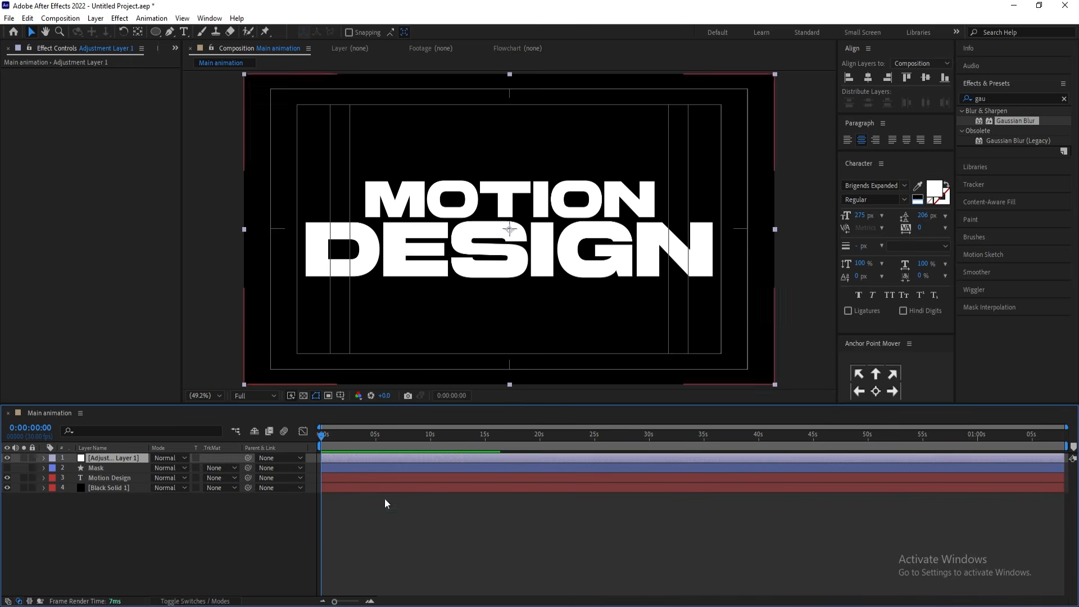
# Find the Camera Lens Blur effect and apply it to the adjustment layer.
pyautogui.click(987, 98)
pyautogui.write('ca')
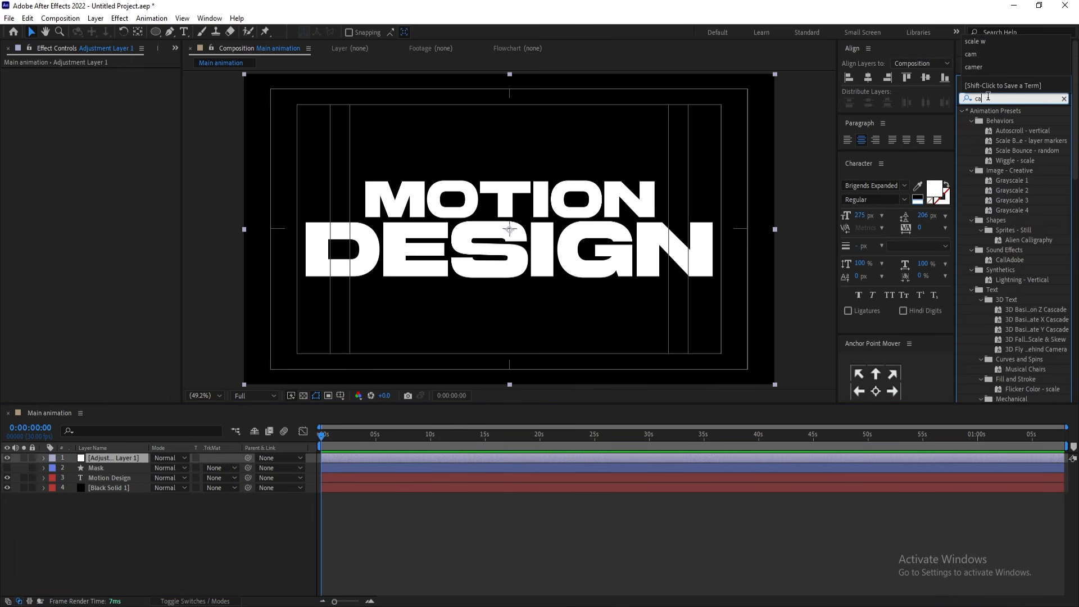
pyautogui.write('me')
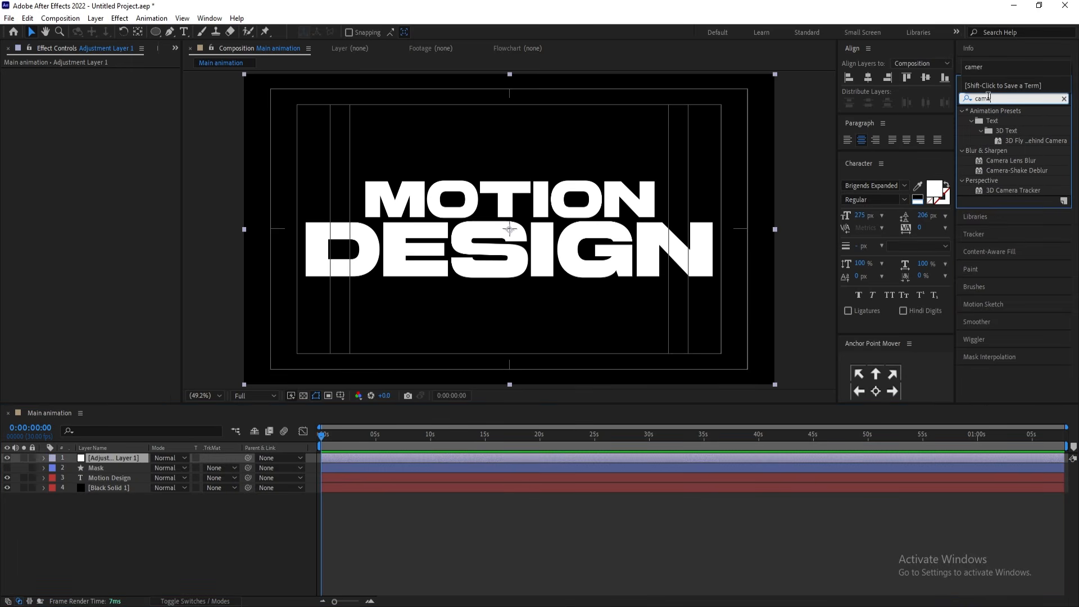
pyautogui.doubleClick(1012, 161)
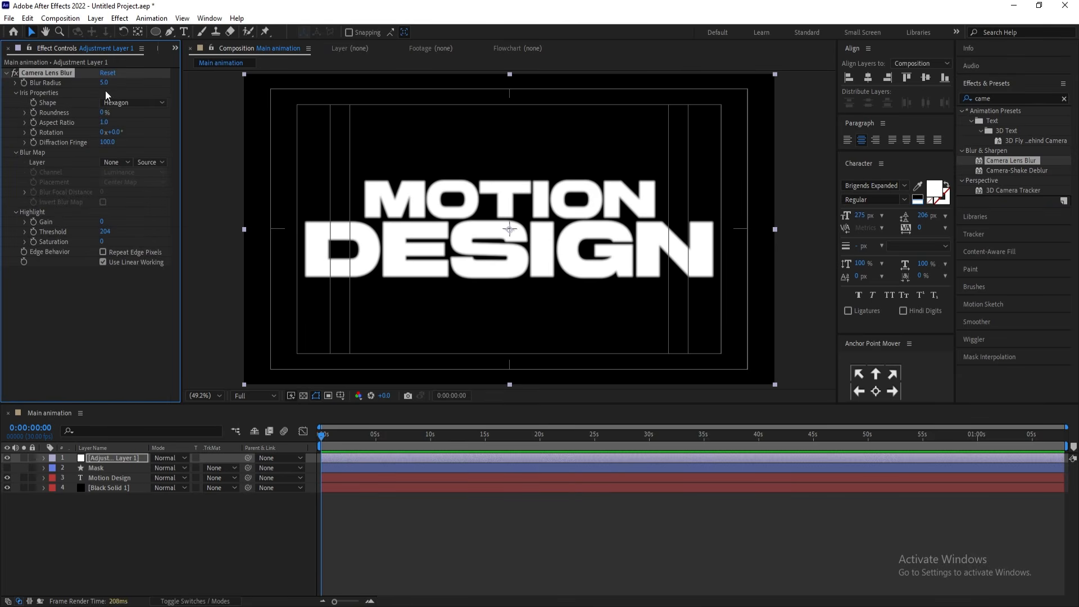
pyautogui.click(120, 103)
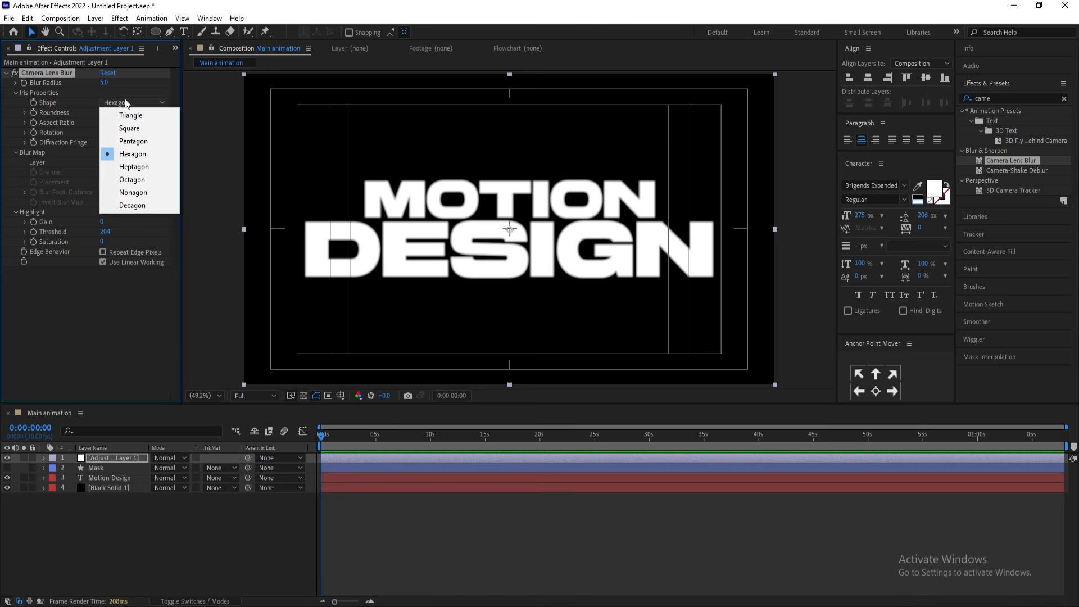
pyautogui.click(125, 103)
pyautogui.click(125, 103)
pyautogui.click(63, 118)
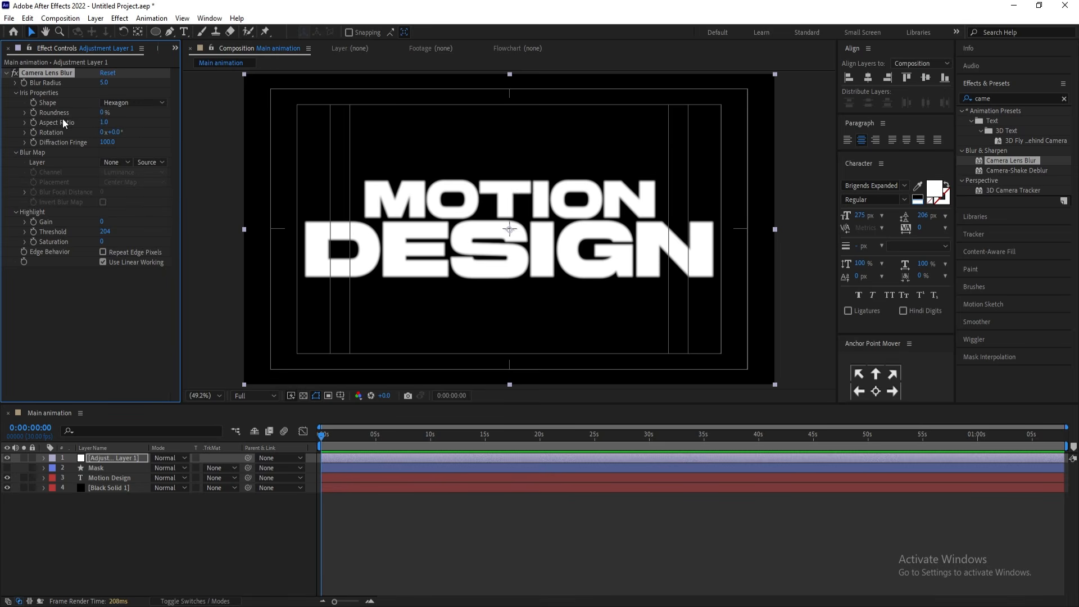
# Choose the Mask layer as the Camera Lens Blur's blur map, with its effects included as the source.
pyautogui.click(115, 163)
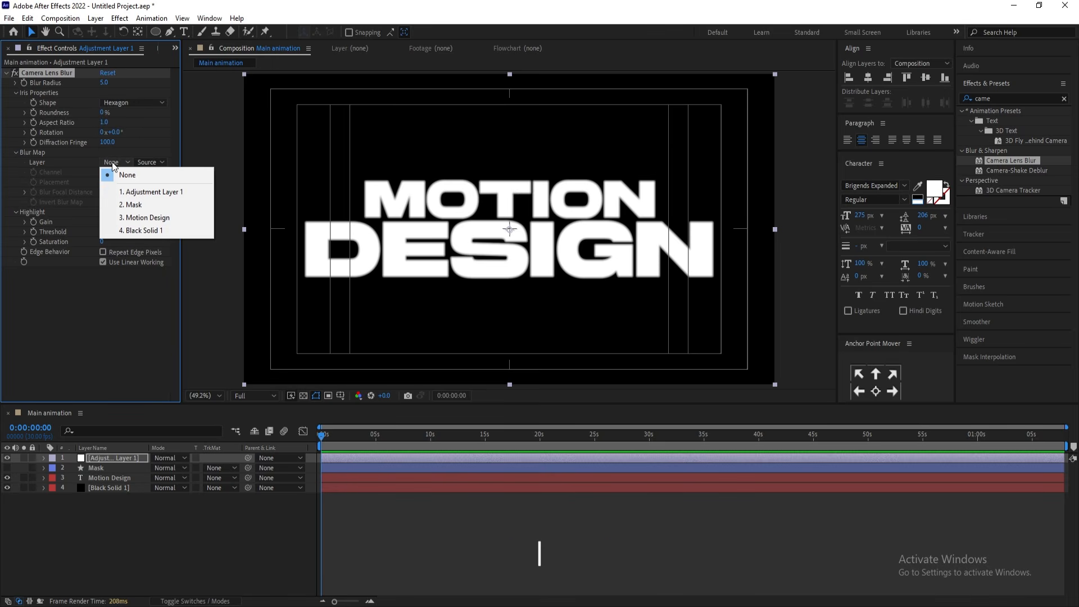
pyautogui.click(137, 205)
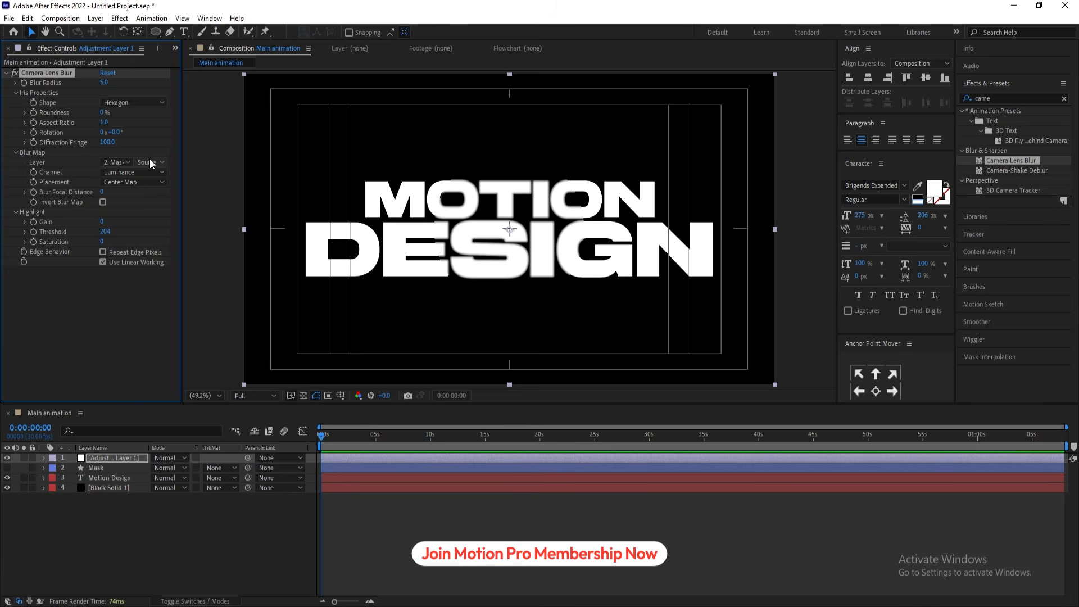
pyautogui.click(150, 164)
pyautogui.click(171, 205)
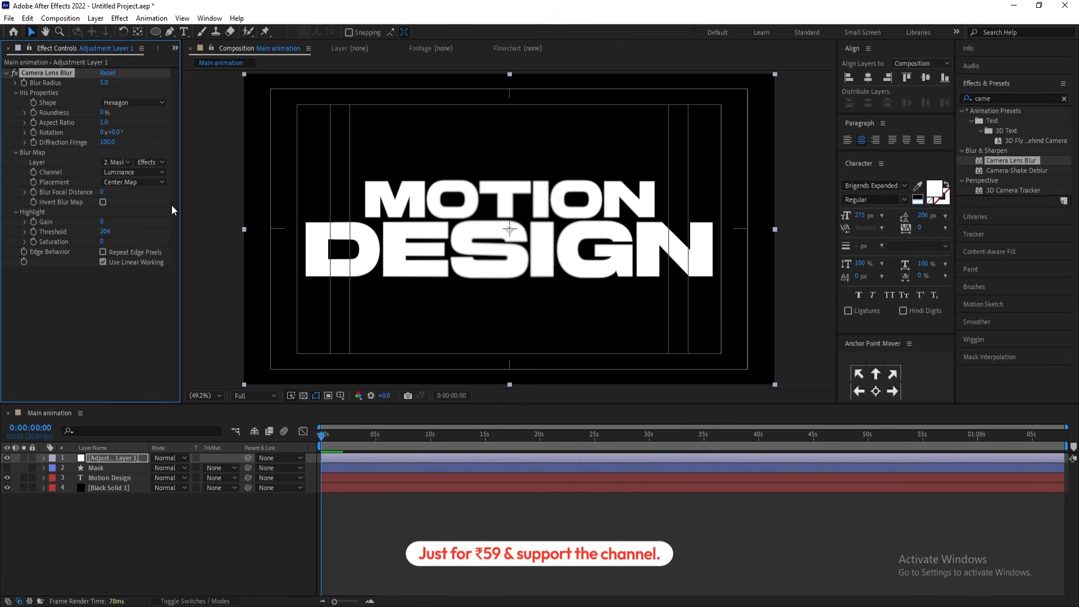
# Invert the Camera Lens Blur's blur map and raise its blur radius to 22.
pyautogui.click(102, 202)
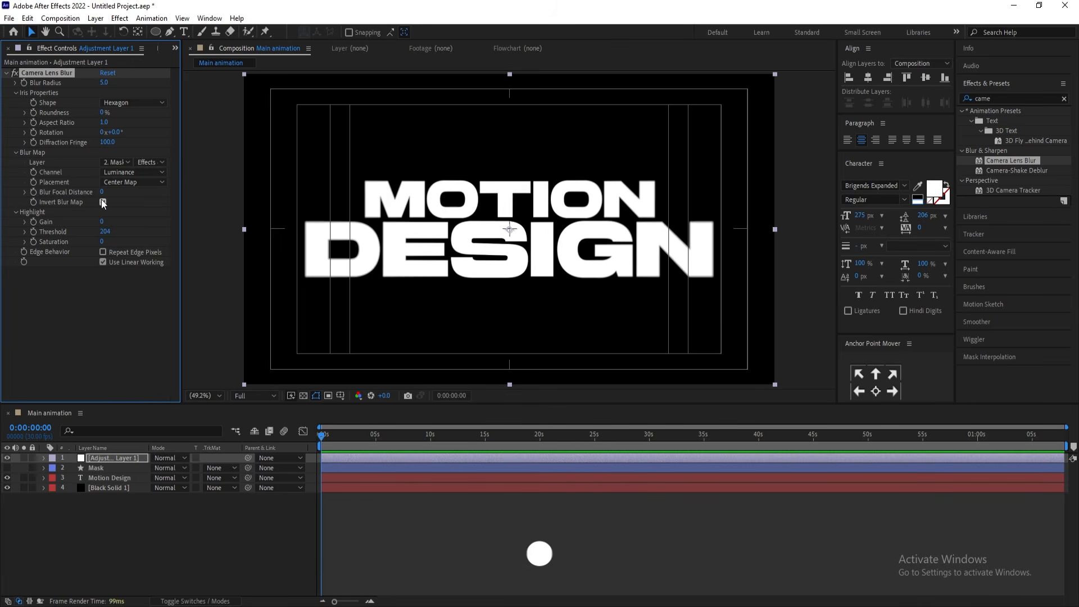
pyautogui.click(114, 79)
pyautogui.moveTo(105, 82); pyautogui.dragTo(113, 86)
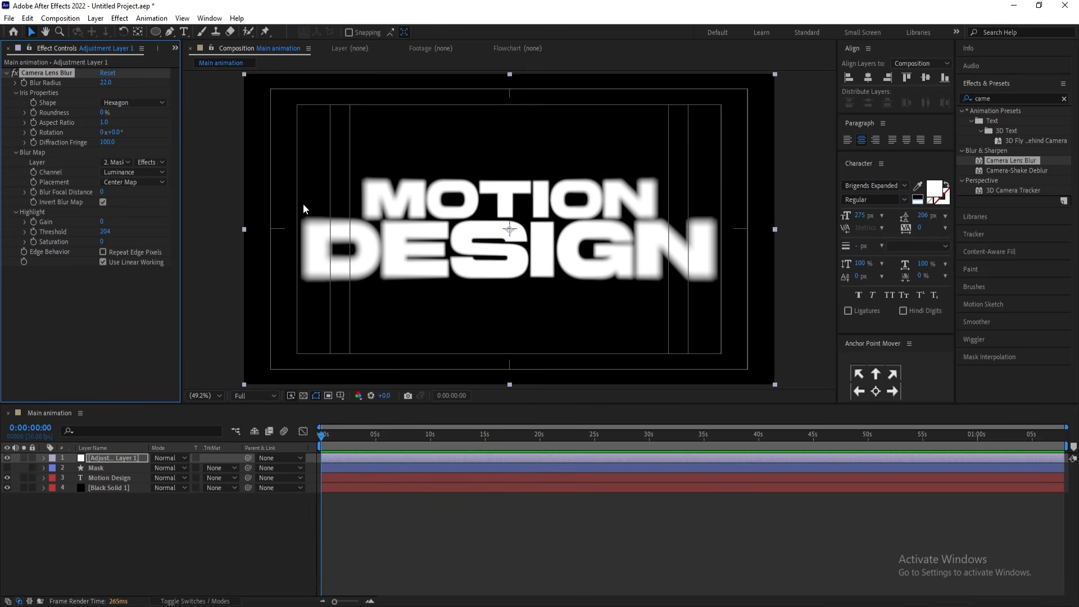
# Set the Camera Lens Blur's blur radius to 15.
pyautogui.click(110, 83)
pyautogui.press('Return')
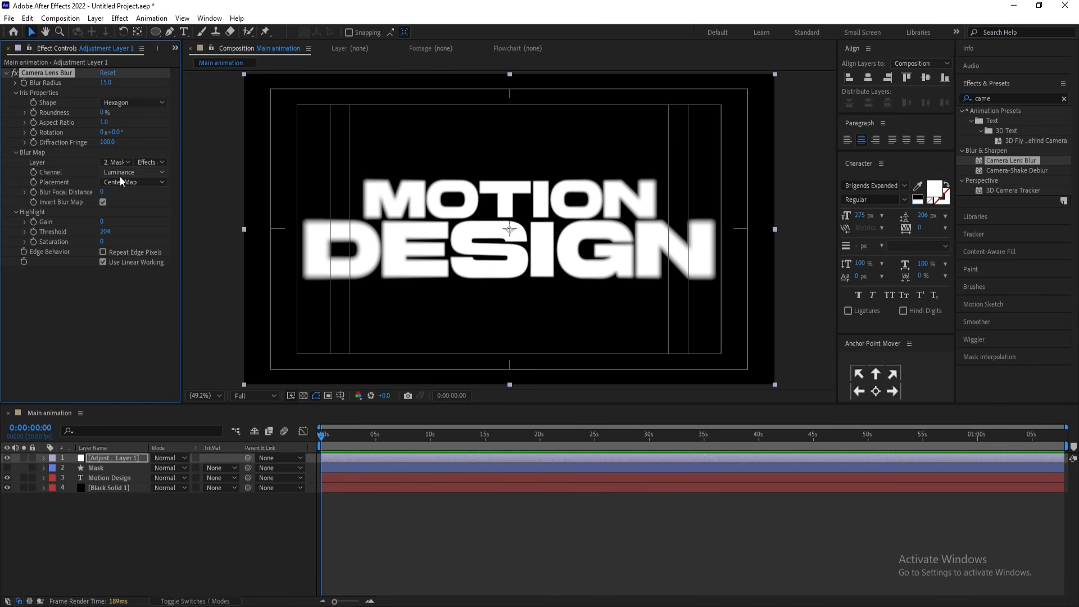
# Try the Stretch Map to Fit placement for the Camera Lens Blur's blur map and return it to Center Map.
pyautogui.click(117, 176)
pyautogui.click(120, 180)
pyautogui.click(127, 182)
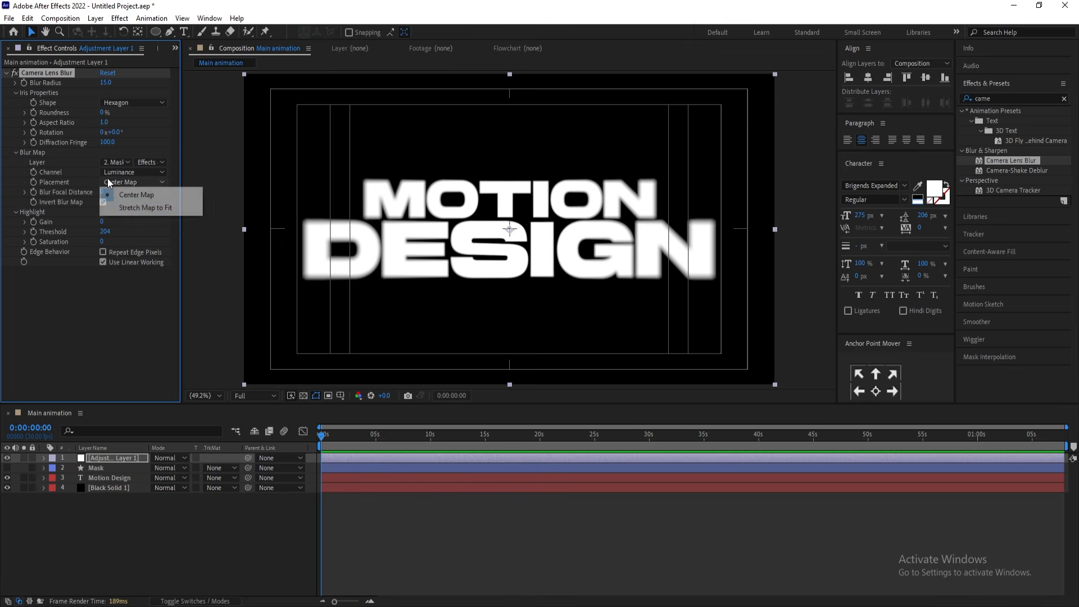
pyautogui.click(128, 208)
pyautogui.click(128, 184)
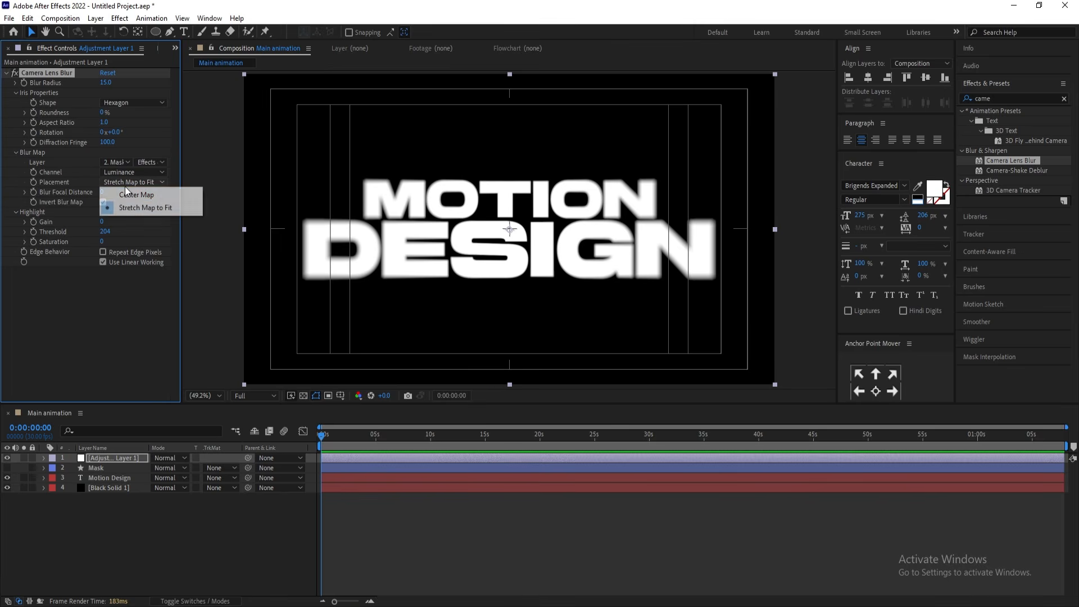
pyautogui.click(129, 195)
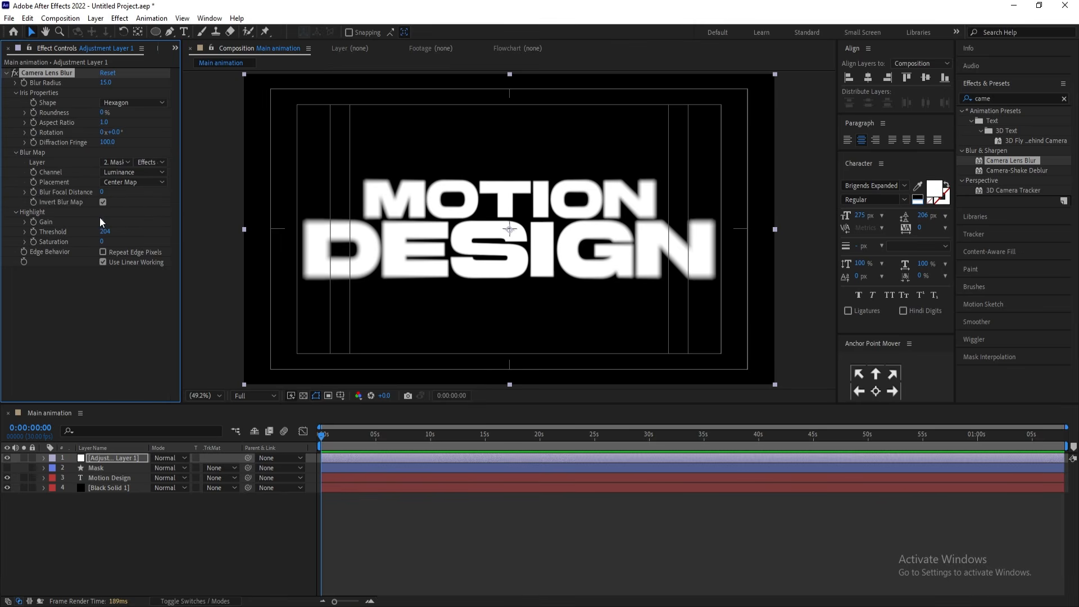
pyautogui.moveTo(102, 222)
pyautogui.mouseDown()
pyautogui.moveTo(123, 220)
pyautogui.moveTo(101, 220)
pyautogui.mouseUp()
pyautogui.click(120, 221)
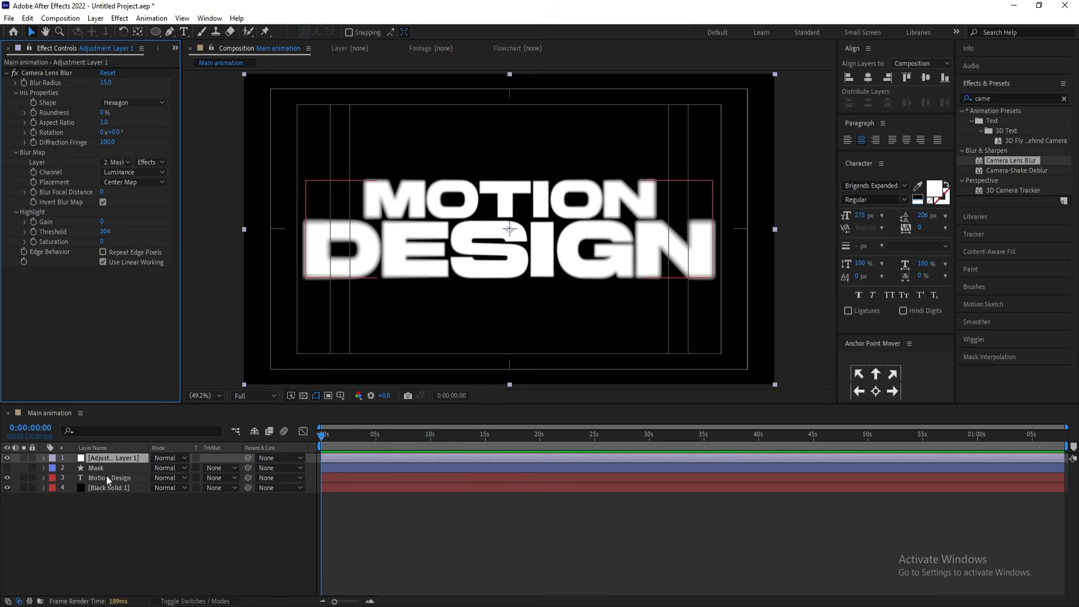
# Try Gaussian Blur blurriness values of 300 and 60 on the Mask layer and return it to 600.
pyautogui.click(93, 467)
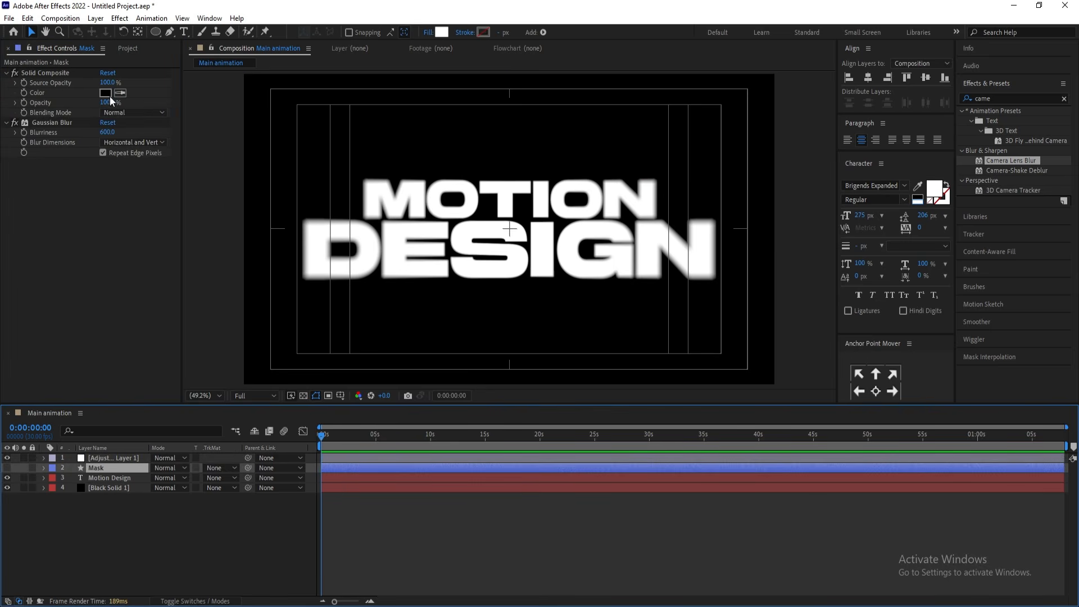
pyautogui.click(107, 132)
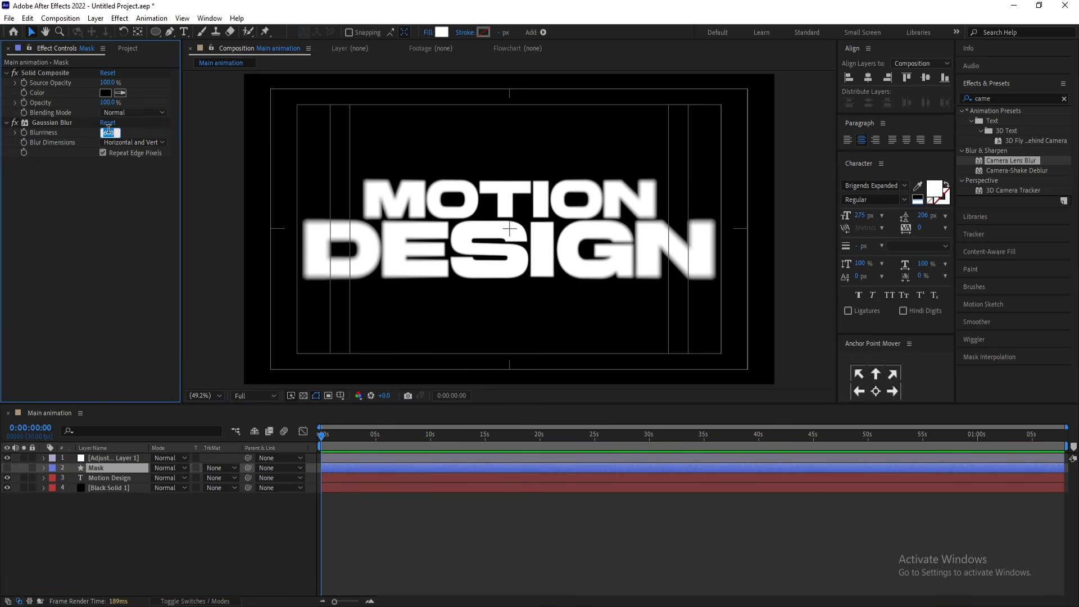
pyautogui.press('Return')
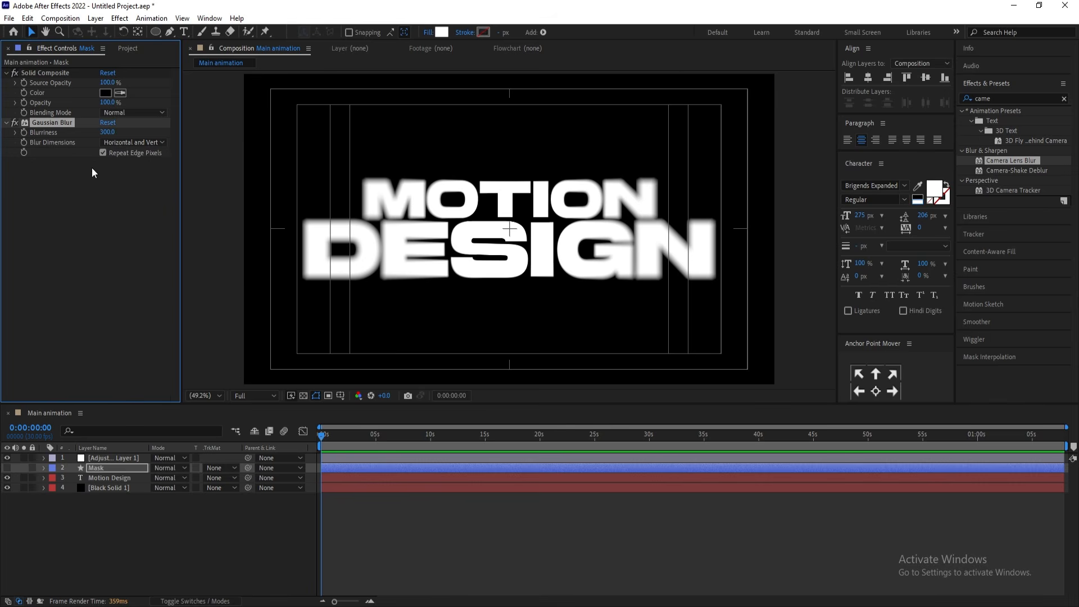
pyautogui.click(108, 133)
pyautogui.write('60')
pyautogui.press('Return')
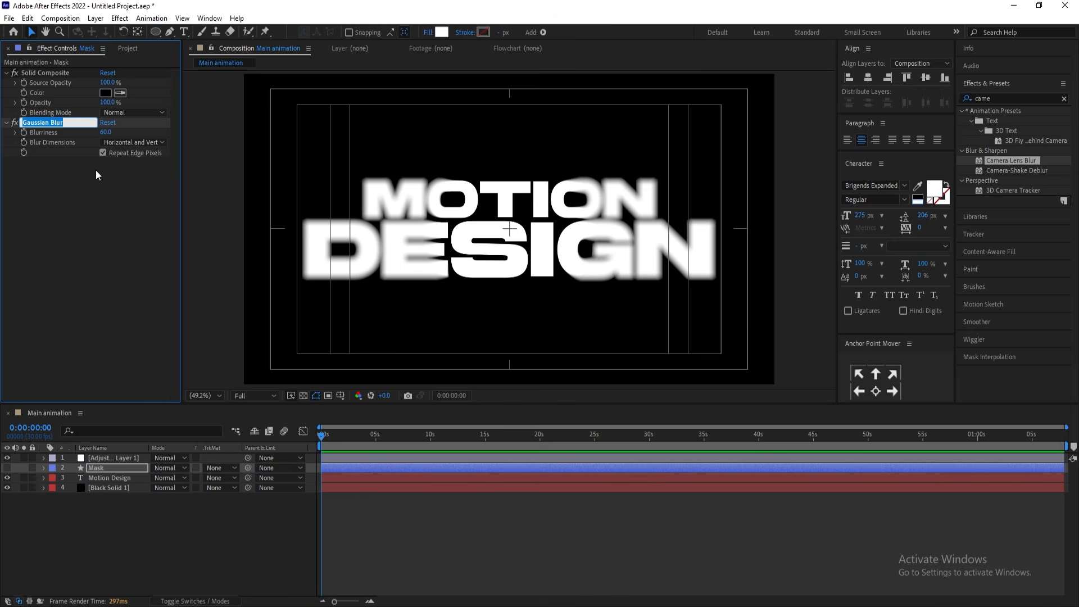
pyautogui.click(107, 133)
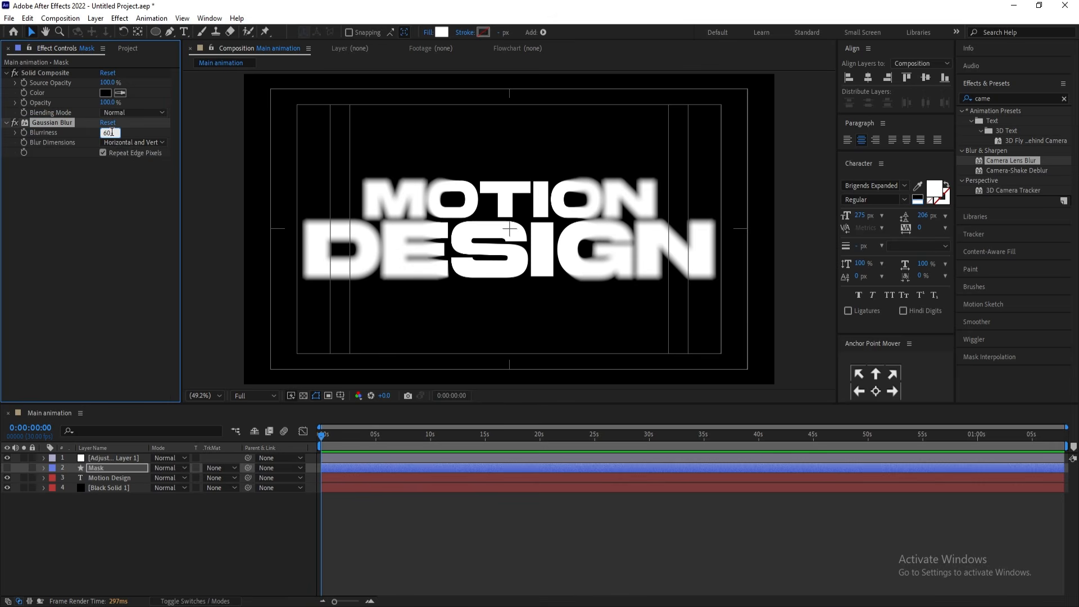
pyautogui.write('600')
pyautogui.press('Return')
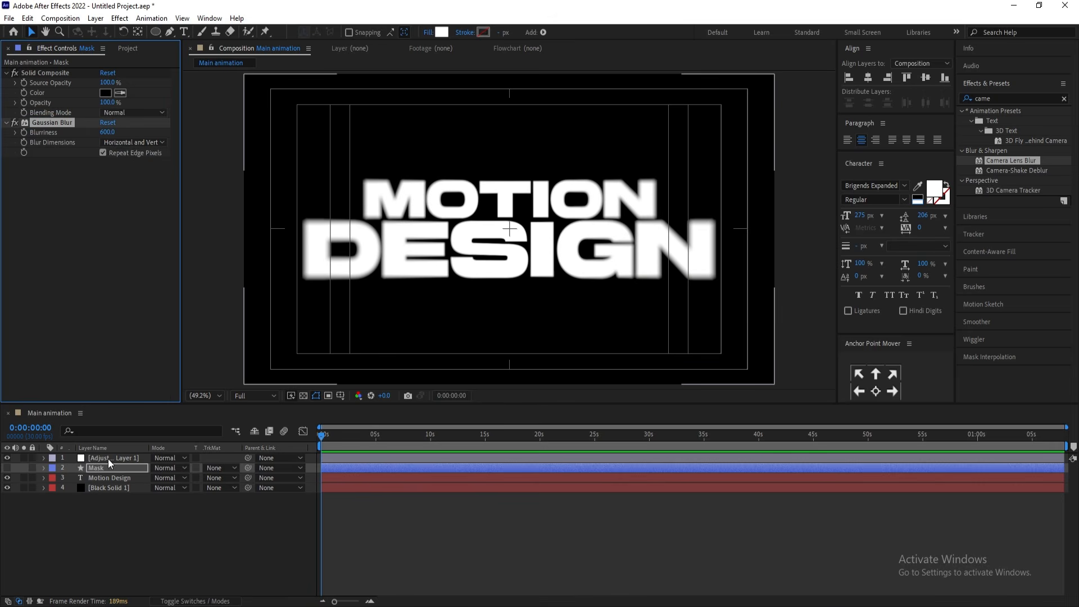
# Move the Mask layer to position 360, 540 and add a position keyframe at 0 seconds.
pyautogui.click(99, 468)
pyautogui.press('p')
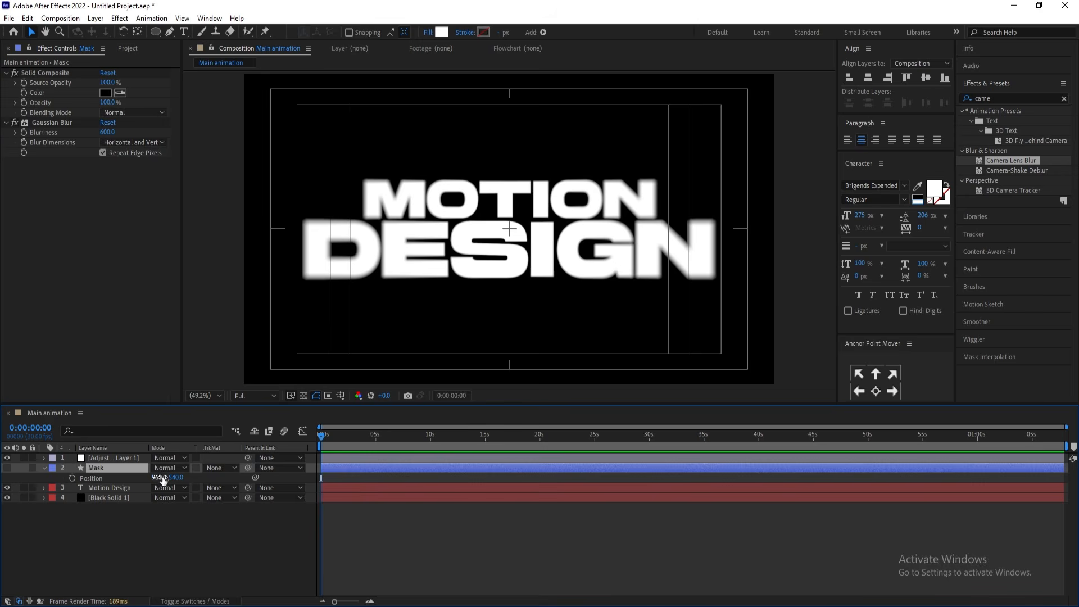
pyautogui.moveTo(163, 479); pyautogui.dragTo(3, 477)
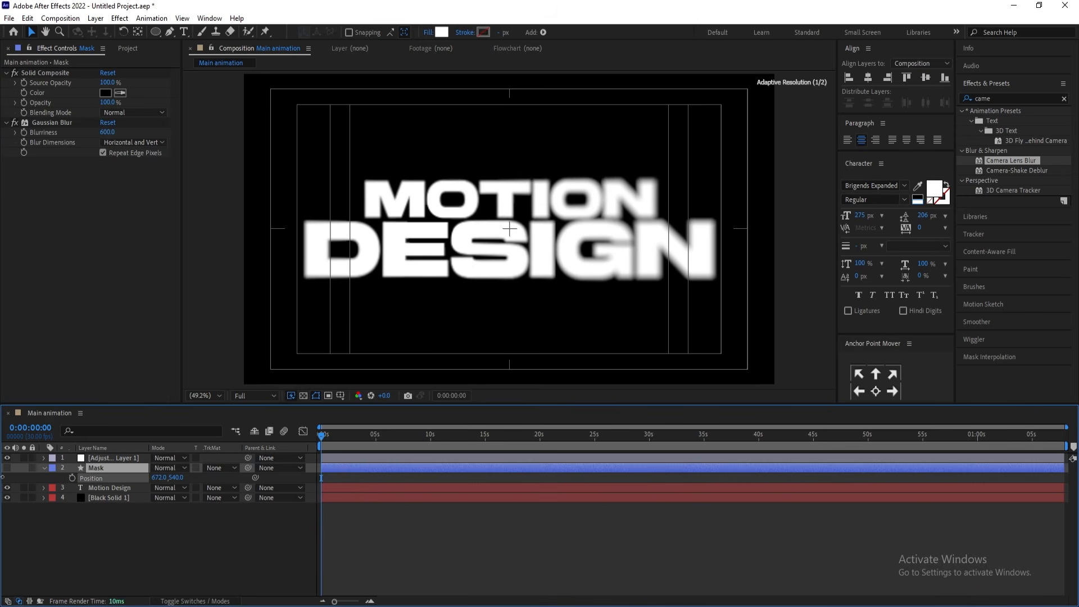
pyautogui.moveTo(160, 477); pyautogui.dragTo(2, 491)
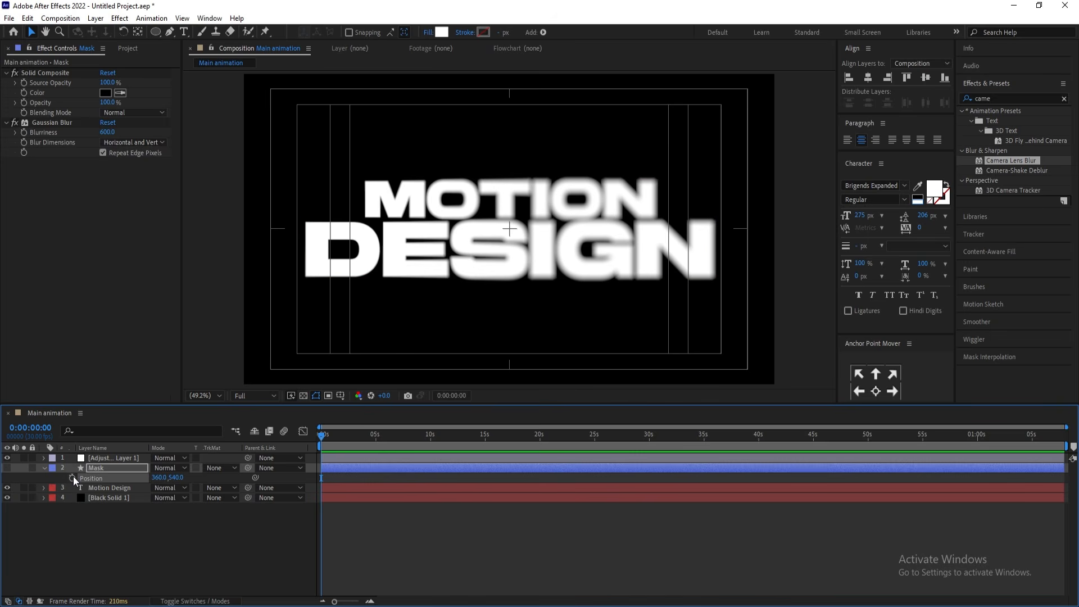
pyautogui.click(72, 477)
# At 3 seconds, move the Mask layer horizontally to position 1519, 540 to create a second keyframe.
pyautogui.press('=')
pyautogui.press('=')
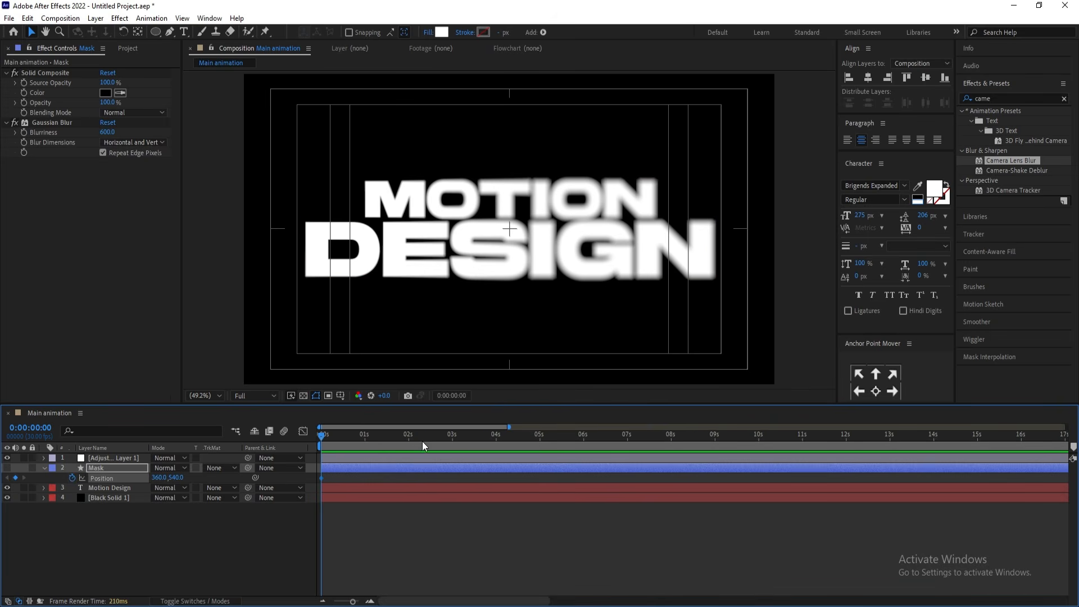
pyautogui.click(452, 436)
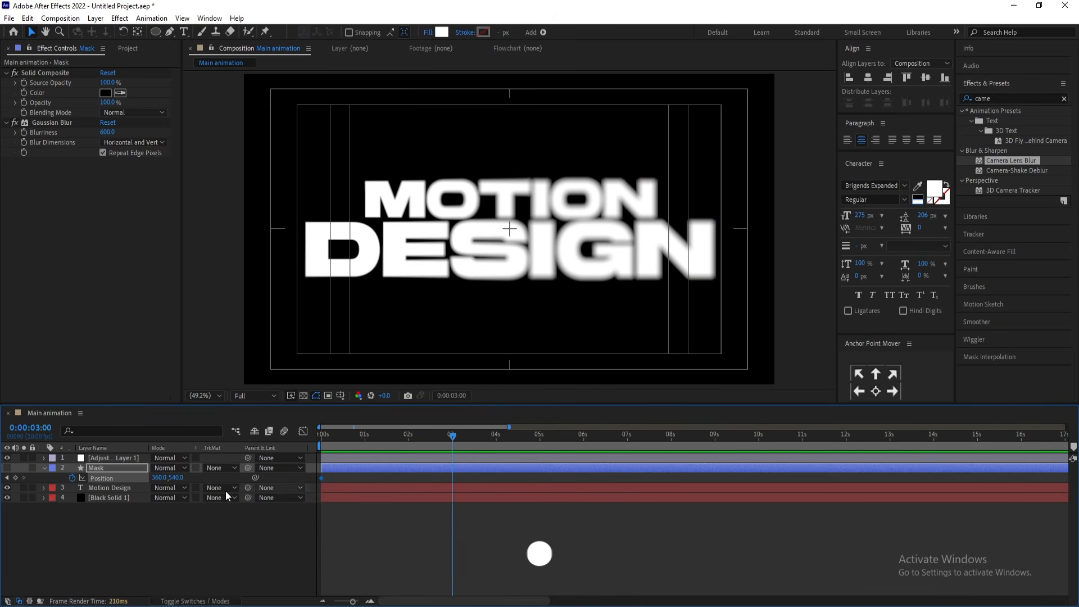
pyautogui.moveTo(159, 477); pyautogui.dragTo(845, 469)
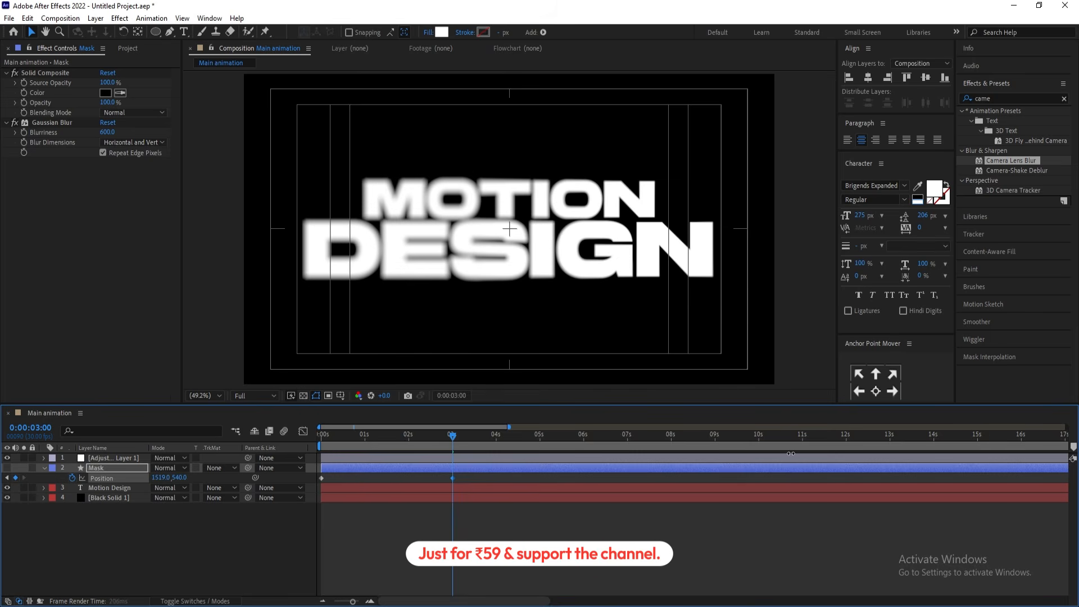
# Copy the Mask layer's first position keyframe and paste it at 6 seconds to loop the movement.
pyautogui.click(583, 439)
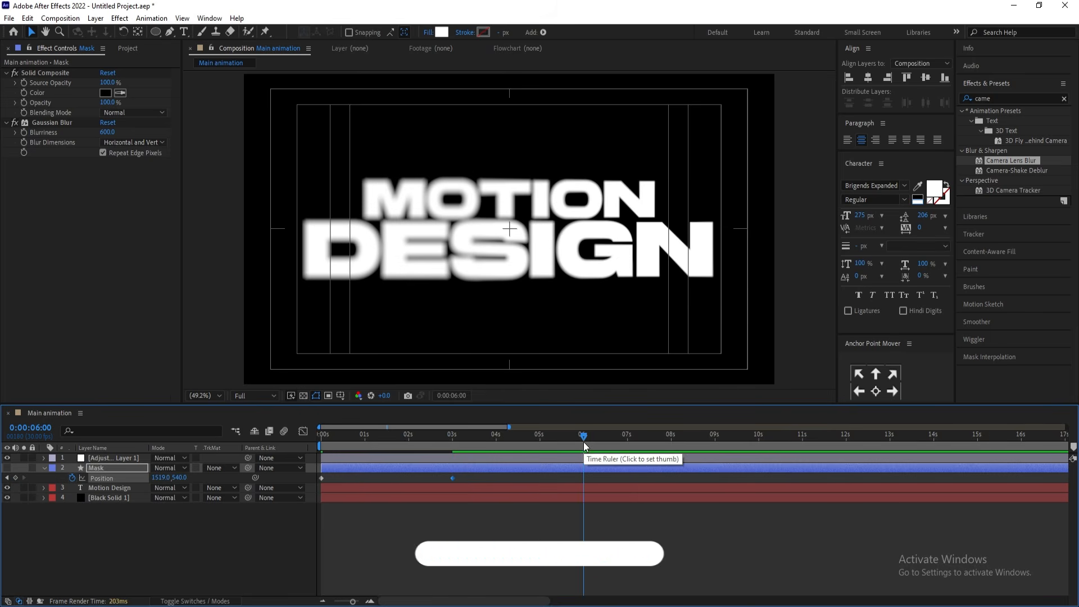
pyautogui.click(321, 478)
pyautogui.hotkey('ctrl', 'c')
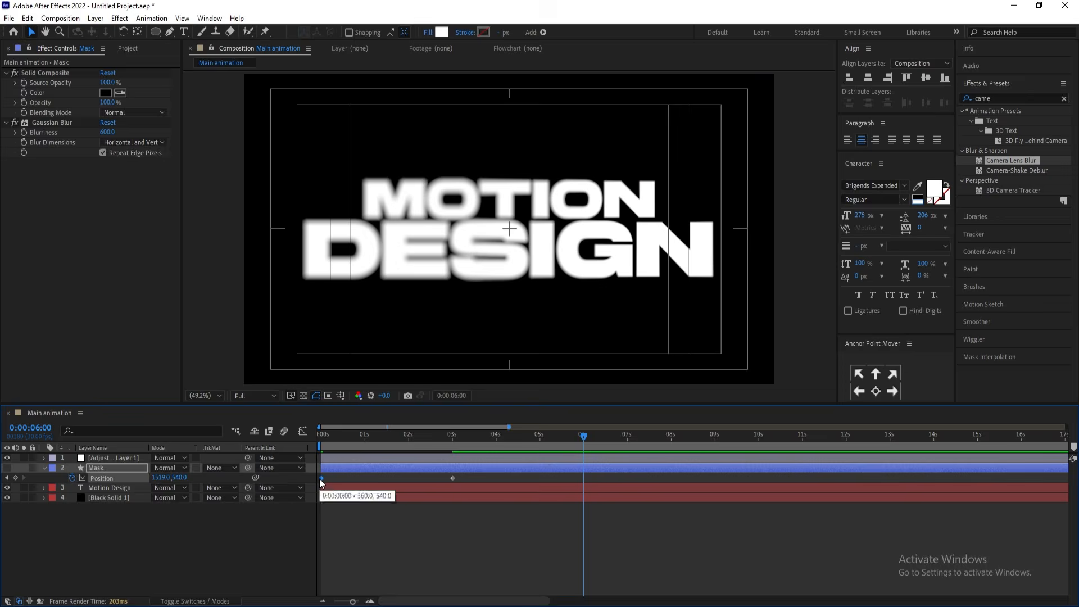
pyautogui.hotkey('ctrl', 'v')
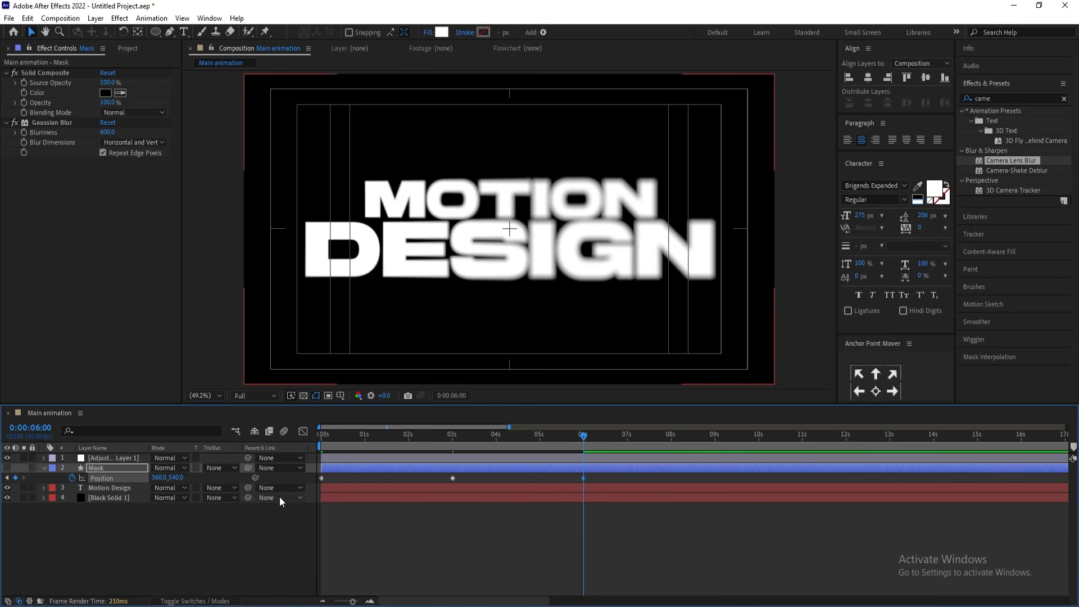
# End the work area at 6 seconds, preview the moving blur and return to the start of the timeline.
pyautogui.press('n')
pyautogui.press('space')
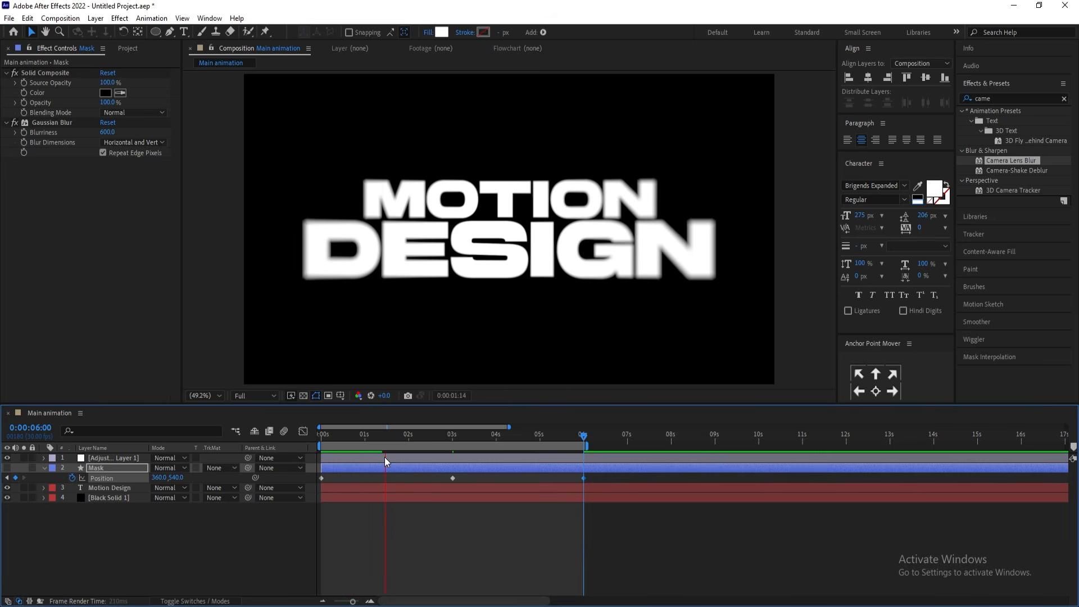
pyautogui.press('space')
pyautogui.press('Home')
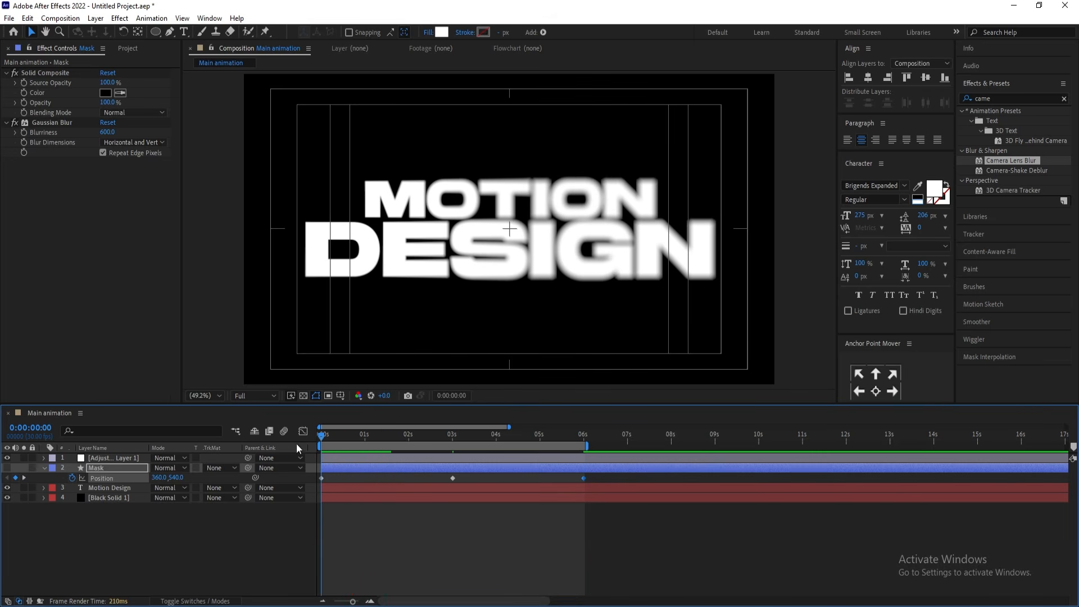
# Create a second adjustment layer above all other layers in the Main animation composition.
pyautogui.click(150, 503)
pyautogui.rightClick(134, 516)
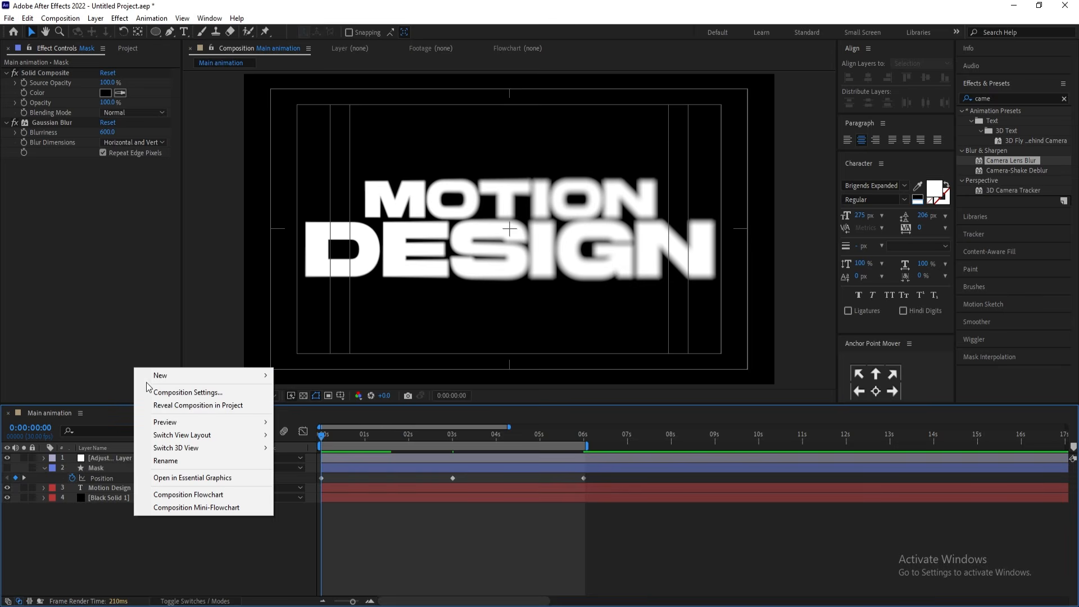
pyautogui.moveTo(149, 376)
pyautogui.click(316, 469)
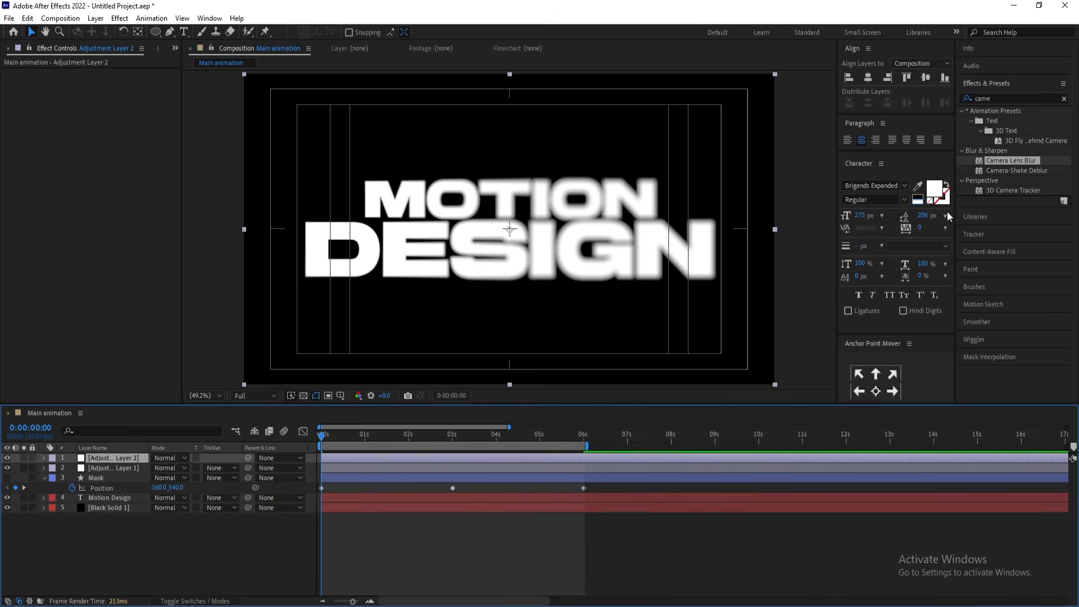
# Find the Turbulent Displace effect and apply it to the new adjustment layer.
pyautogui.click(997, 98)
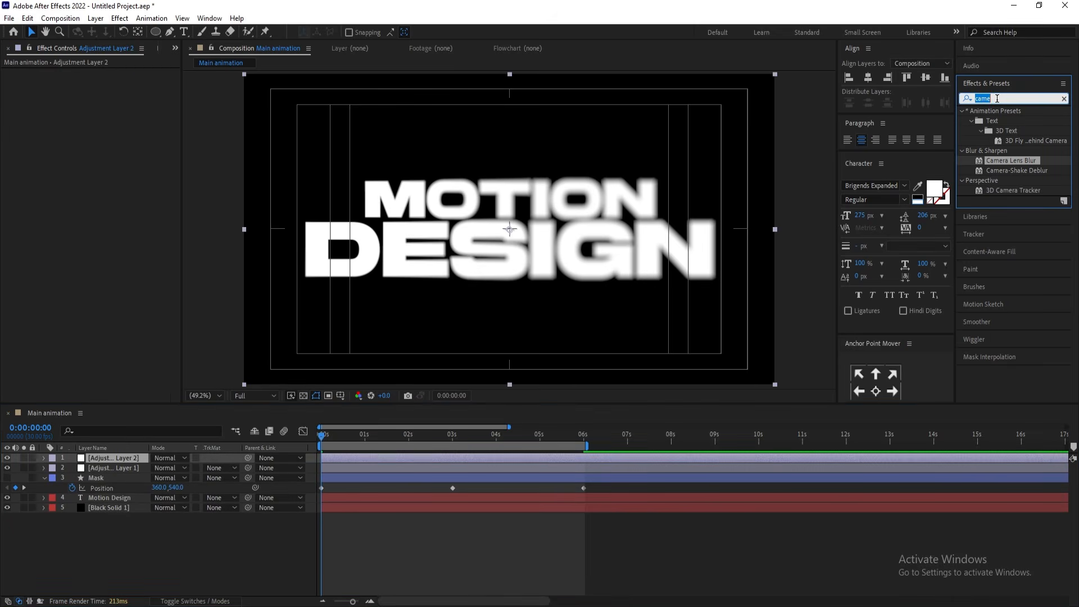
pyautogui.write('tur')
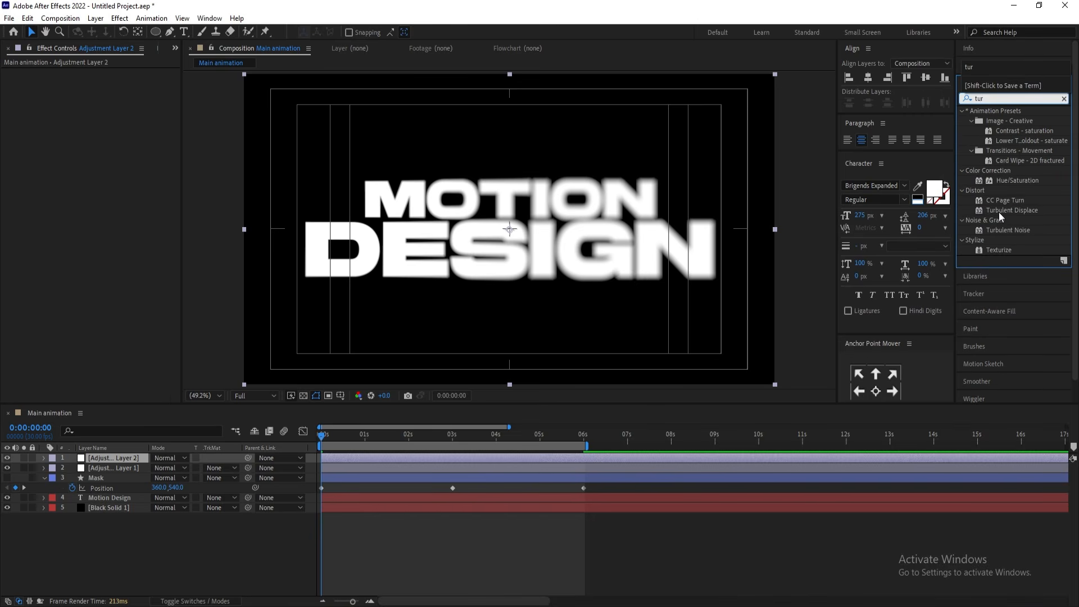
pyautogui.doubleClick(1006, 210)
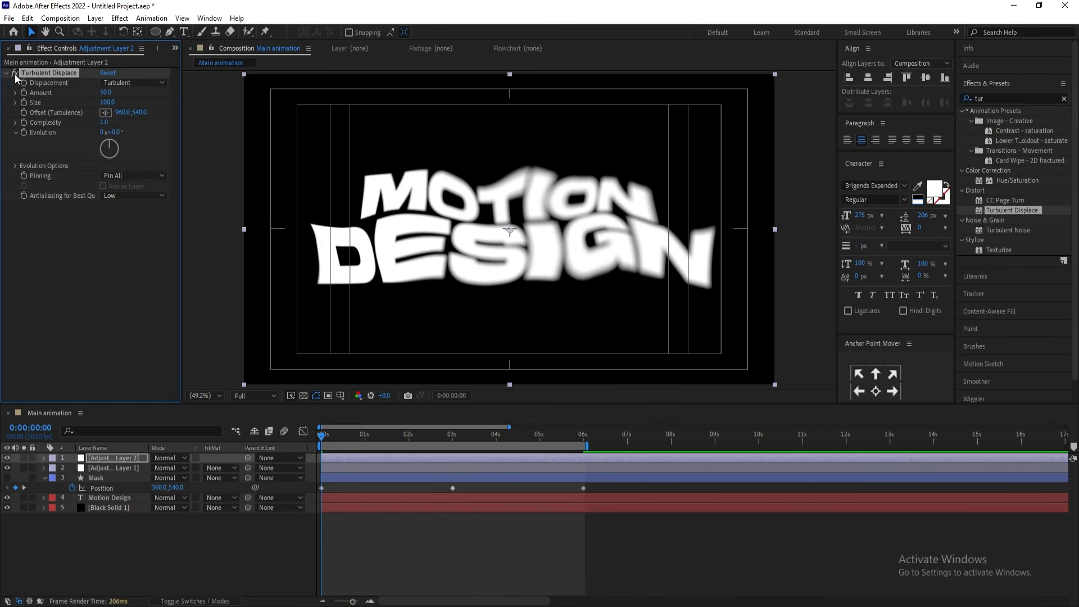
# Increase the Turbulent Displace size to 272 and briefly preview the distorted text.
pyautogui.moveTo(113, 103); pyautogui.dragTo(208, 109)
pyautogui.press('space')
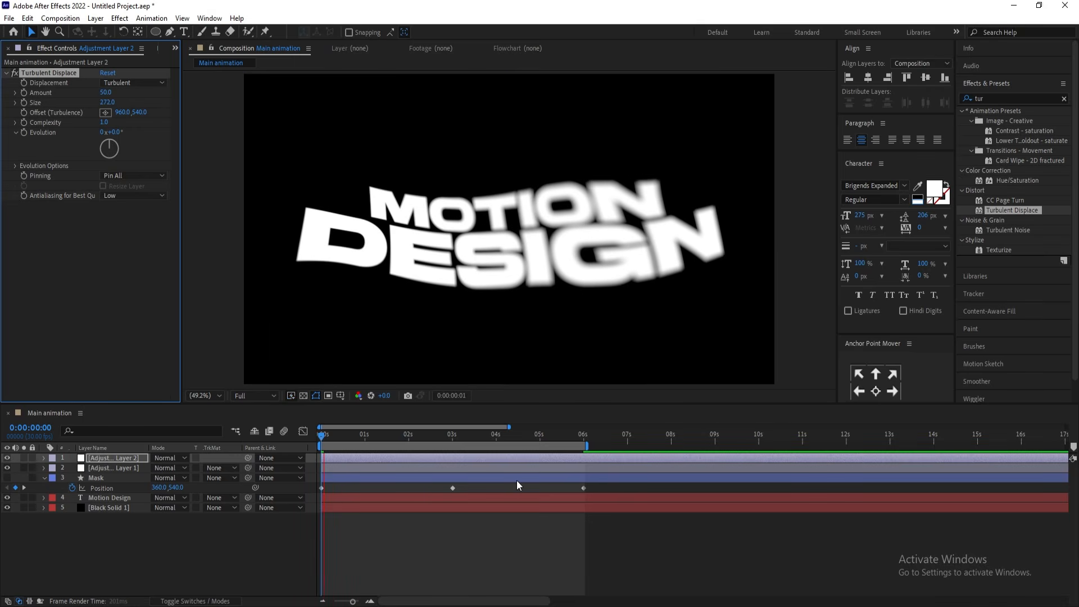
pyautogui.press('space')
pyautogui.click(177, 445)
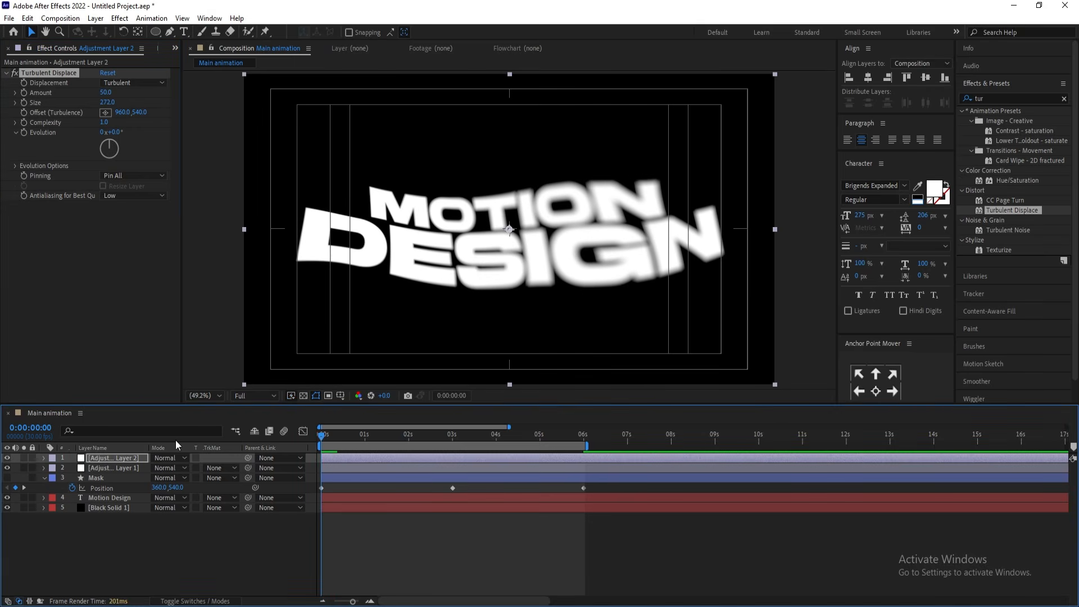
# Animate the Turbulent Displace evolution from 0 at the start to 1 revolution at 6 seconds and preview the result.
pyautogui.click(23, 134)
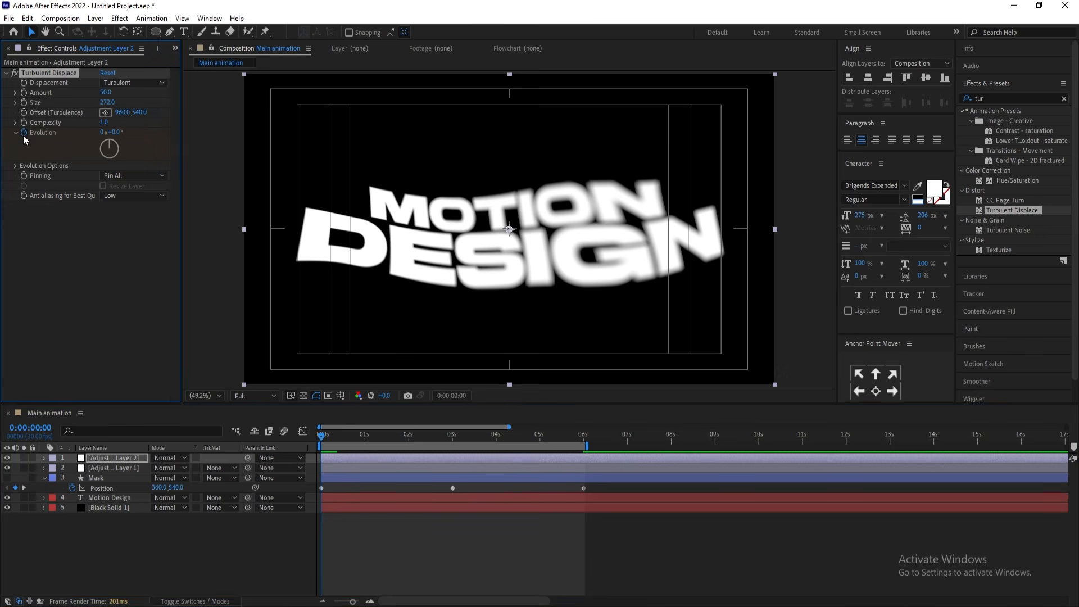
pyautogui.press('u')
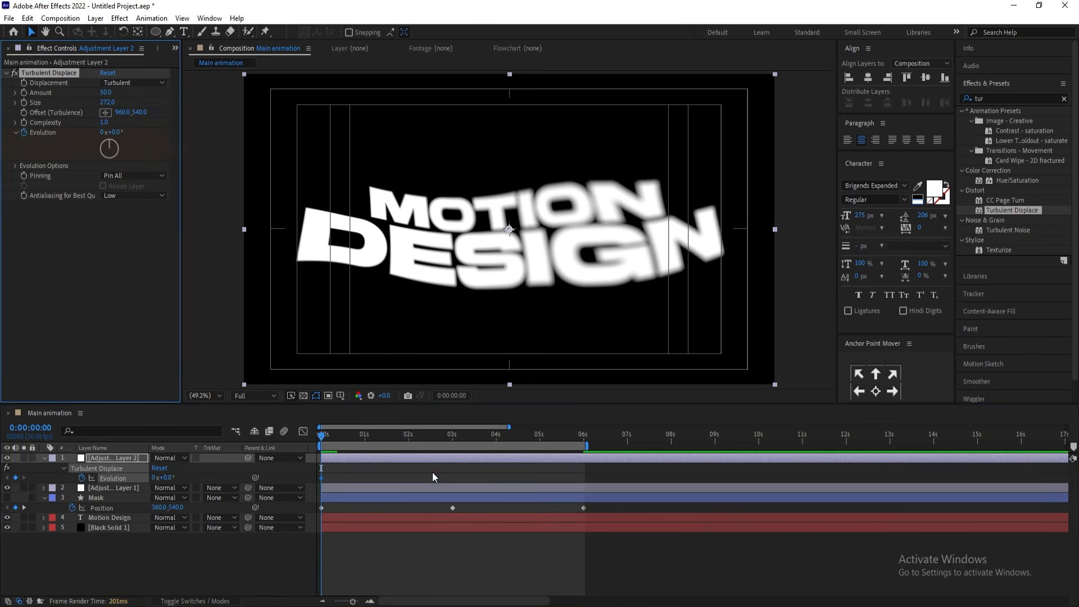
pyautogui.click(559, 436)
pyautogui.press('k')
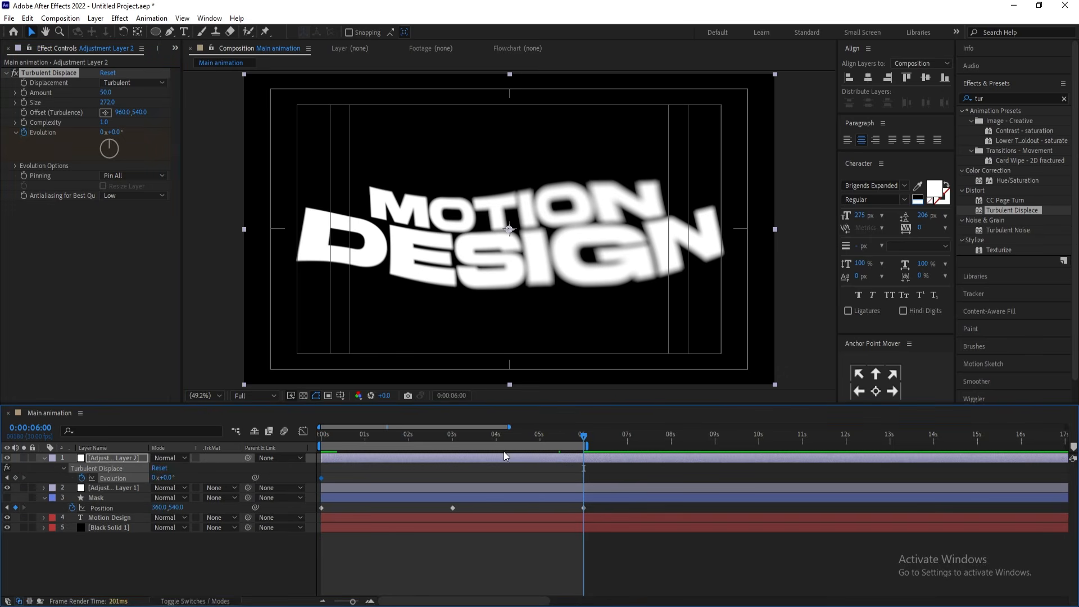
pyautogui.click(153, 478)
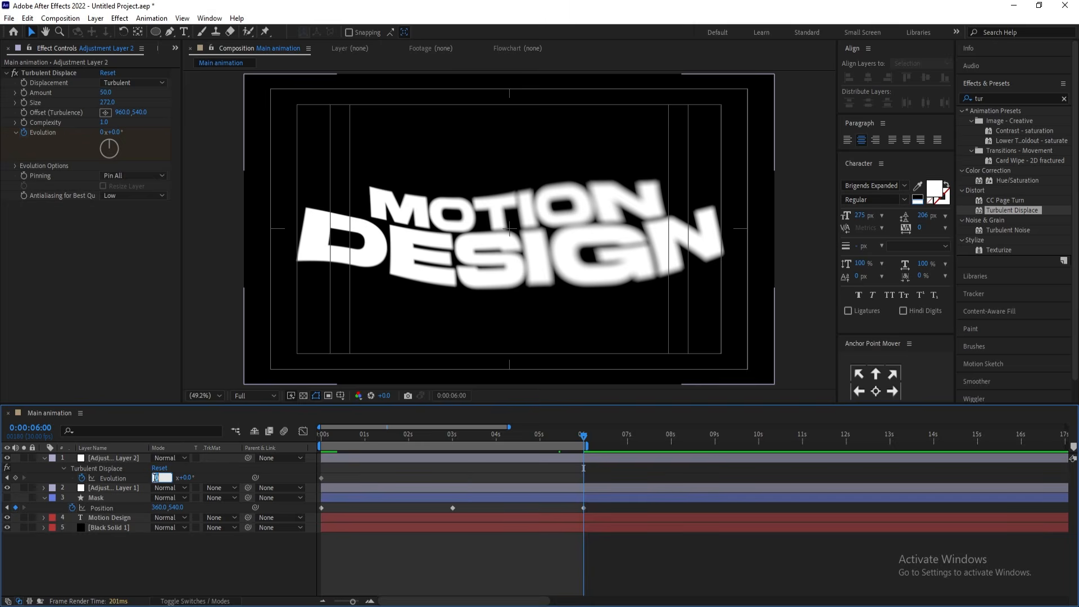
pyautogui.write('1')
pyautogui.press('Return')
pyautogui.press('Home')
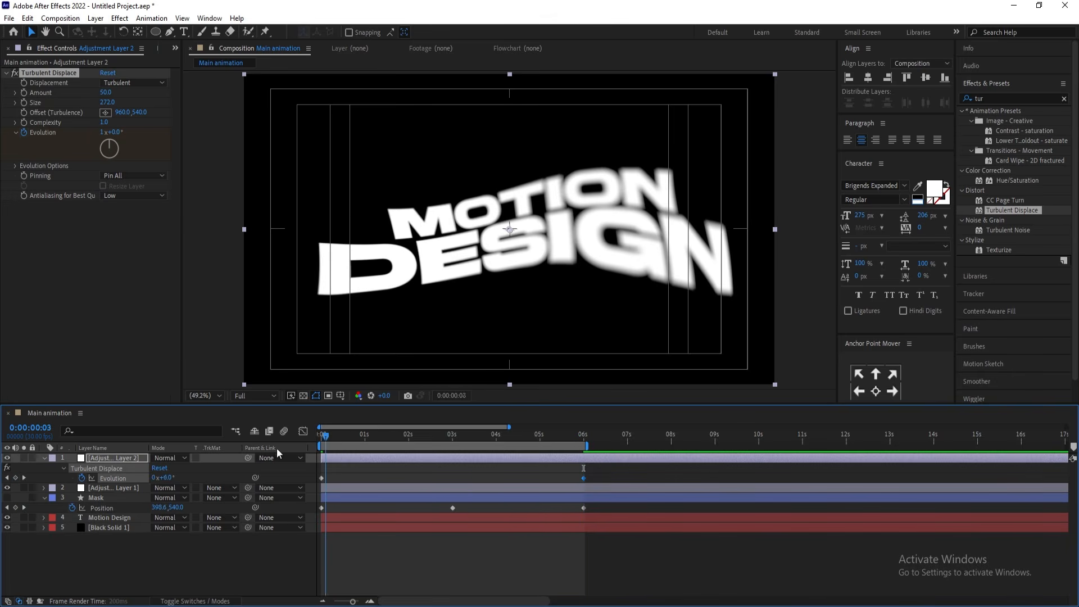
pyautogui.press('space')
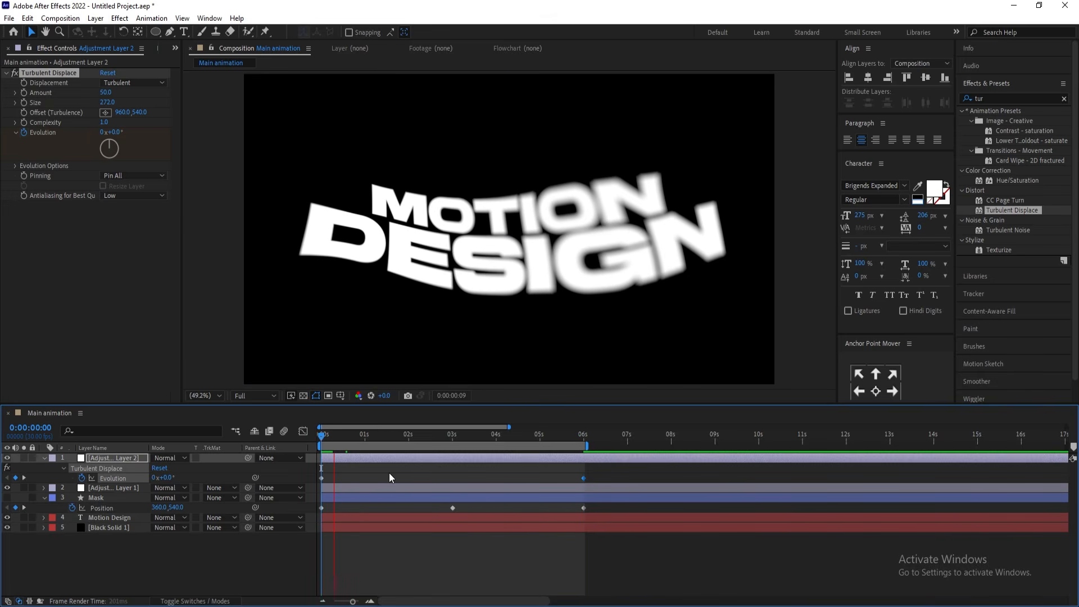
# Preview the animation from the start at Quarter resolution, stop playback, and return the composition preview to Full resolution.
pyautogui.press('space')
pyautogui.click(264, 396)
pyautogui.click(258, 459)
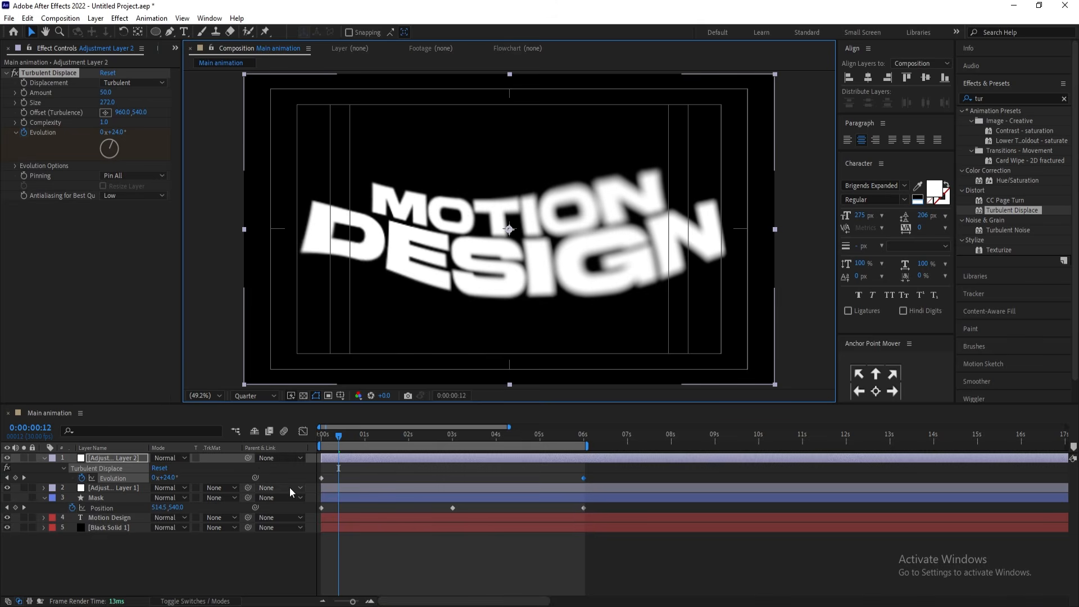
pyautogui.press('Home')
pyautogui.press('space')
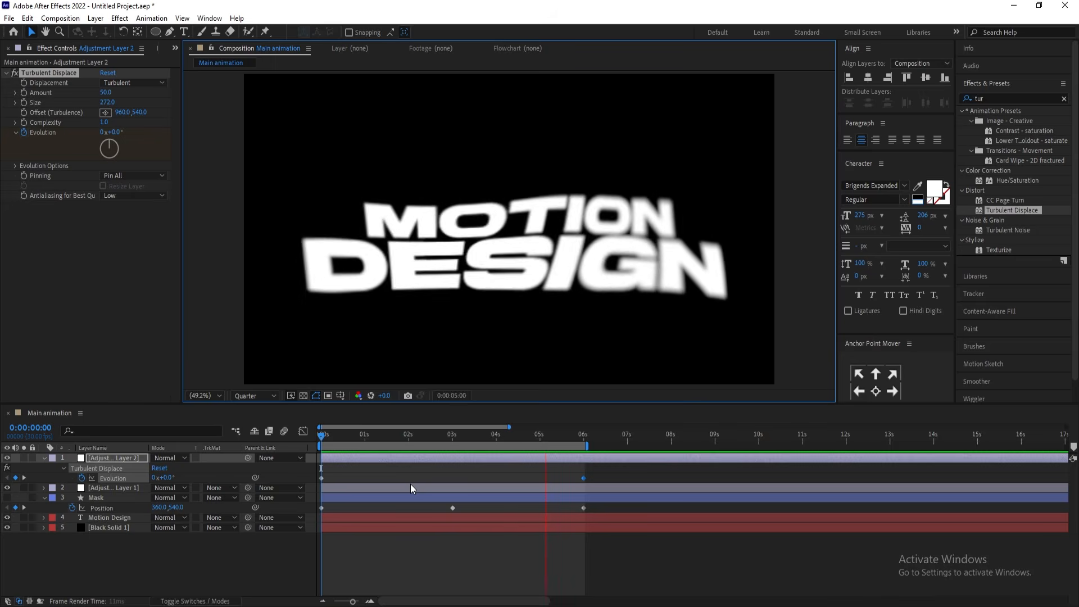
pyautogui.press('space')
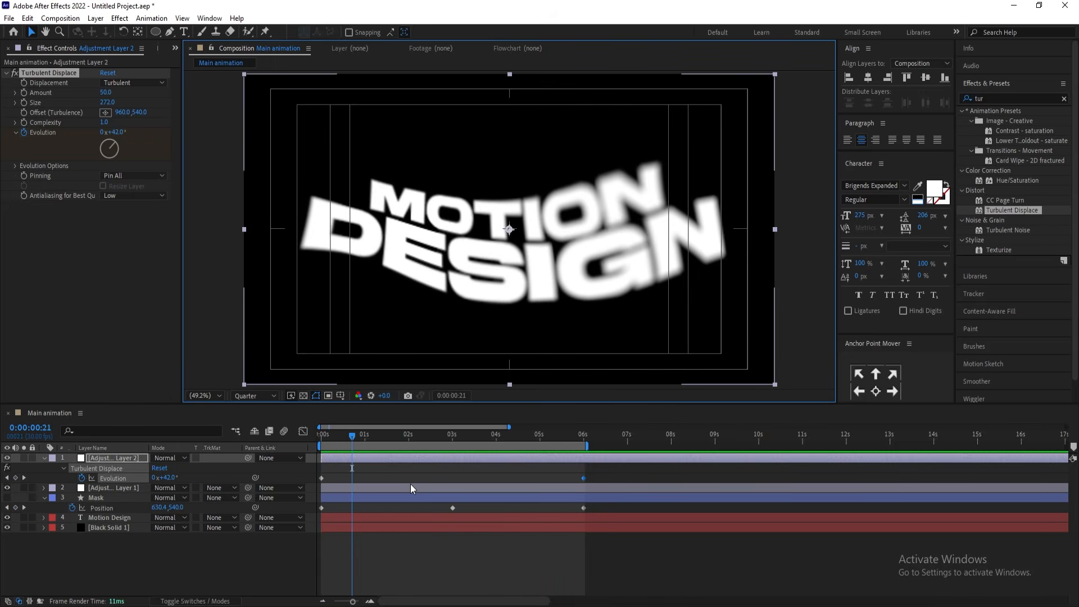
pyautogui.click(245, 396)
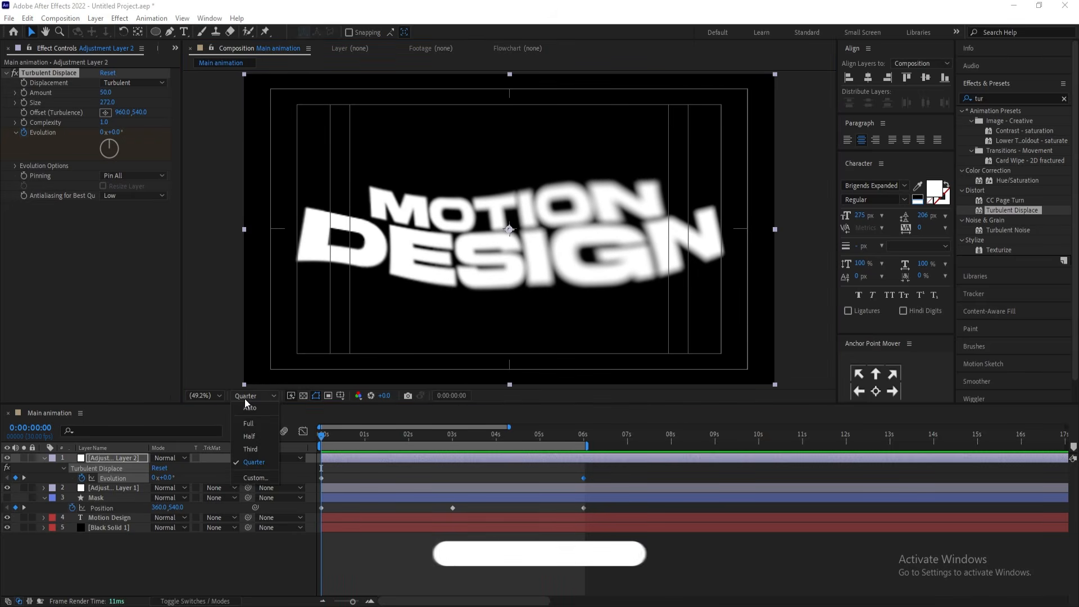
pyautogui.click(254, 421)
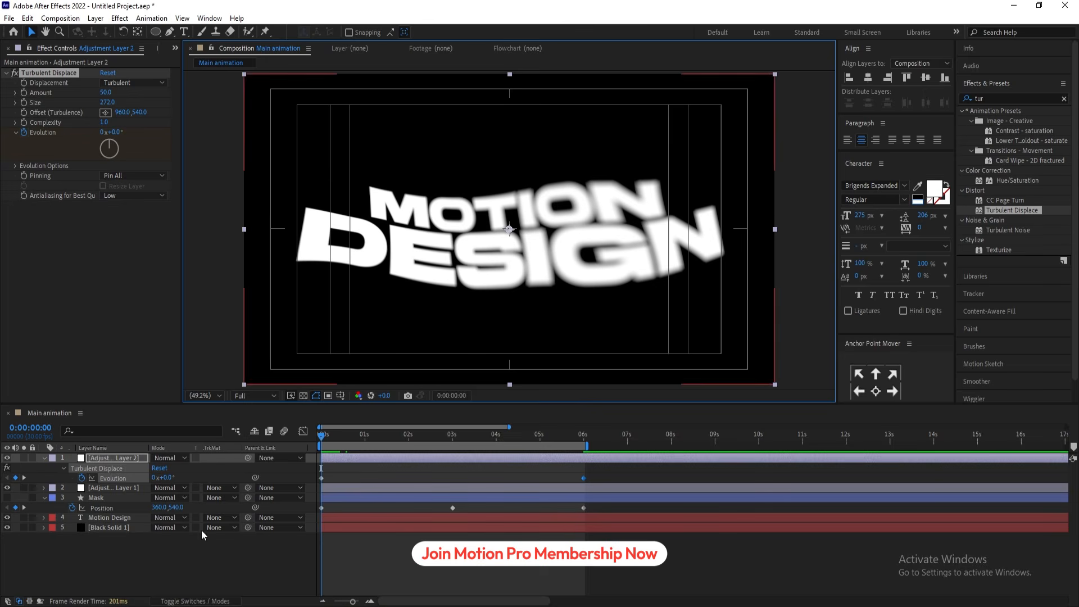
# Collapse the layer properties and create a third adjustment layer above all other layers in the Main animation composition.
pyautogui.click(155, 557)
pyautogui.press('u')
pyautogui.rightClick(156, 555)
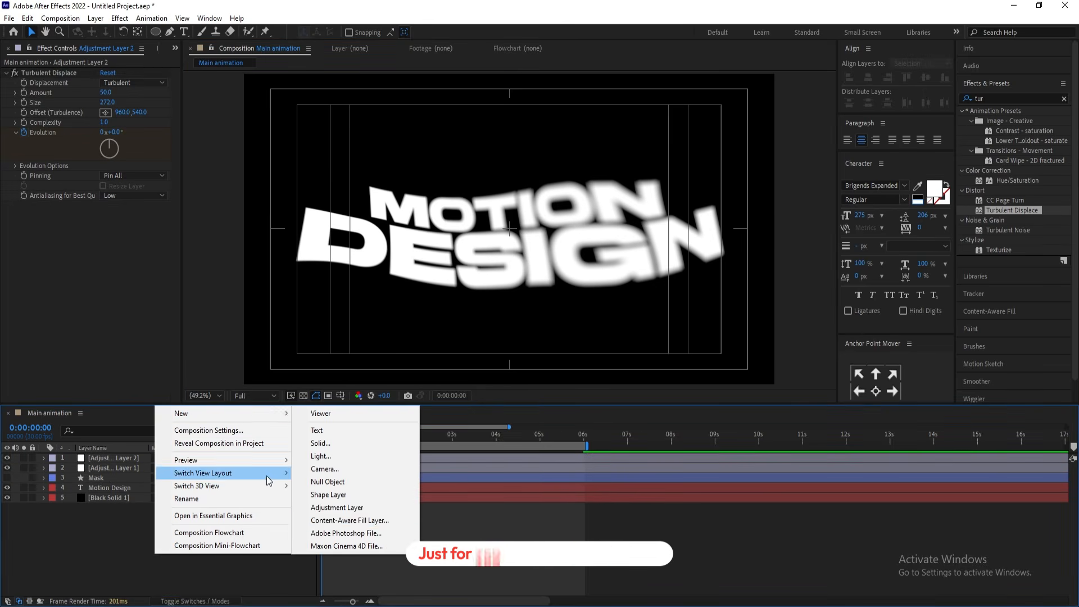
pyautogui.click(337, 508)
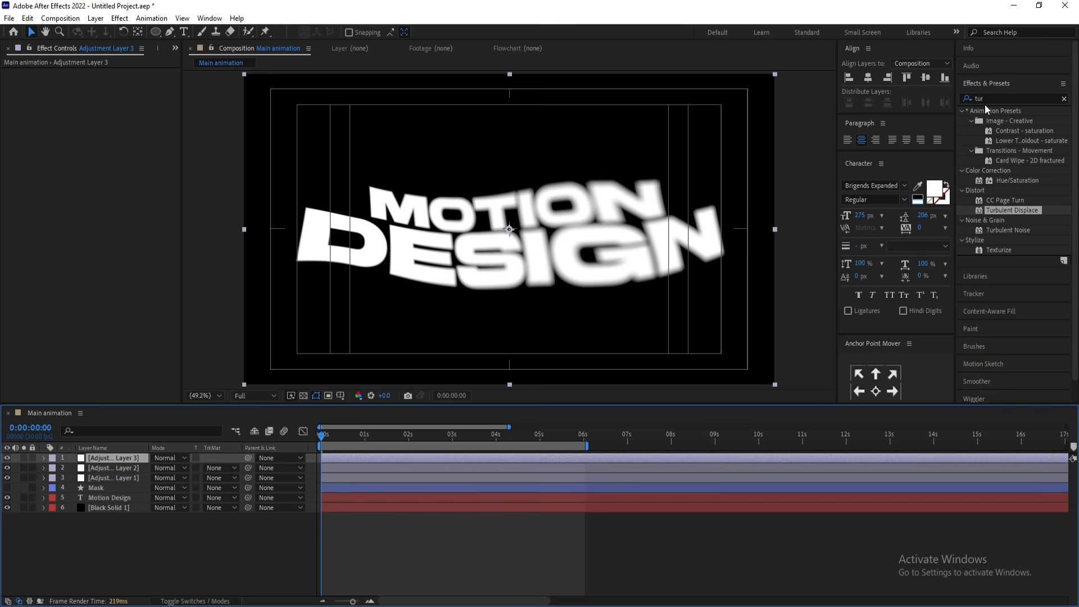
# Find the Colorama effect, apply it to the new adjustment layer, and briefly preview the recoloured text.
pyautogui.click(997, 98)
pyautogui.write('co')
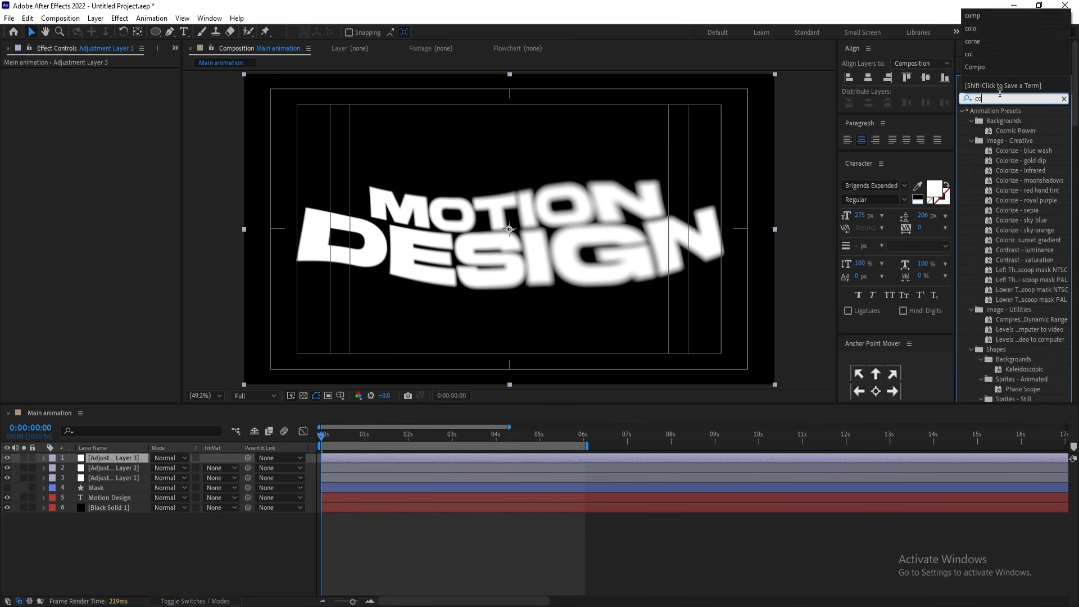
pyautogui.write('o')
pyautogui.press('BackSpace')
pyautogui.write('lo')
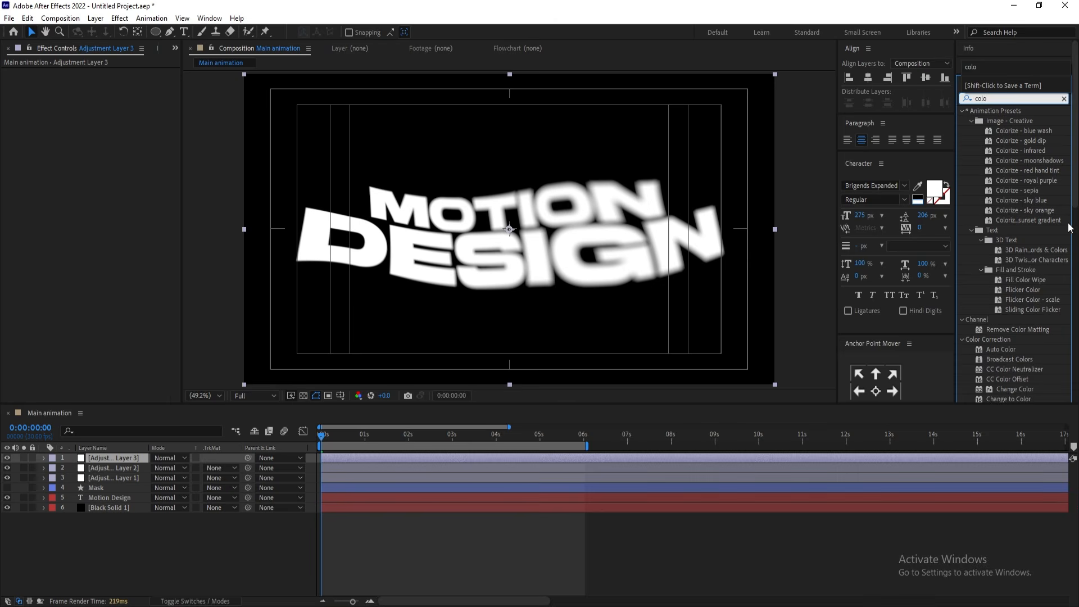
pyautogui.scroll(-3, 1022, 281)
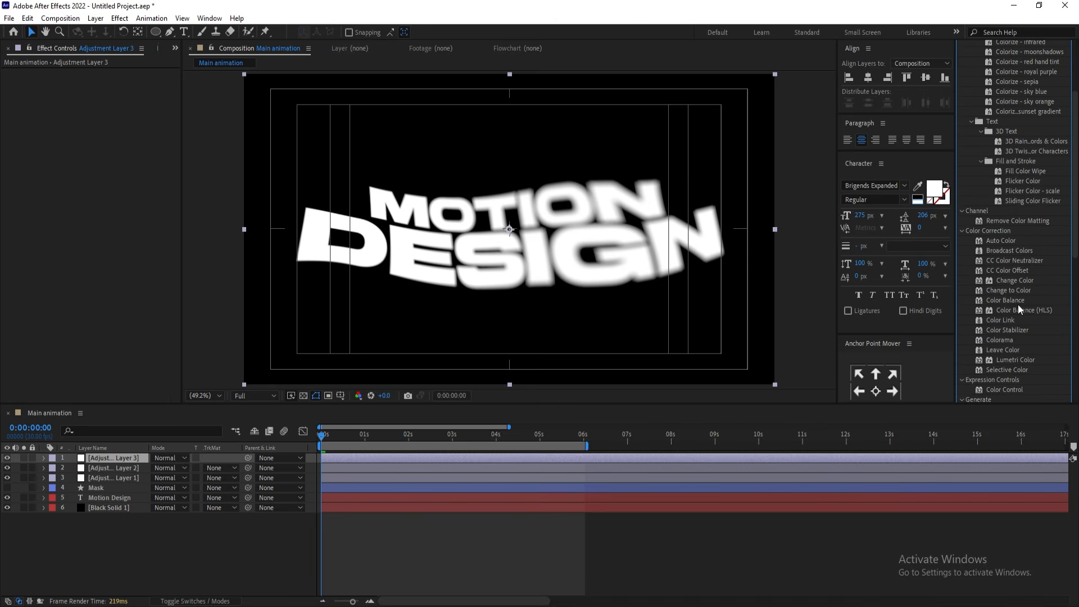
pyautogui.doubleClick(1013, 341)
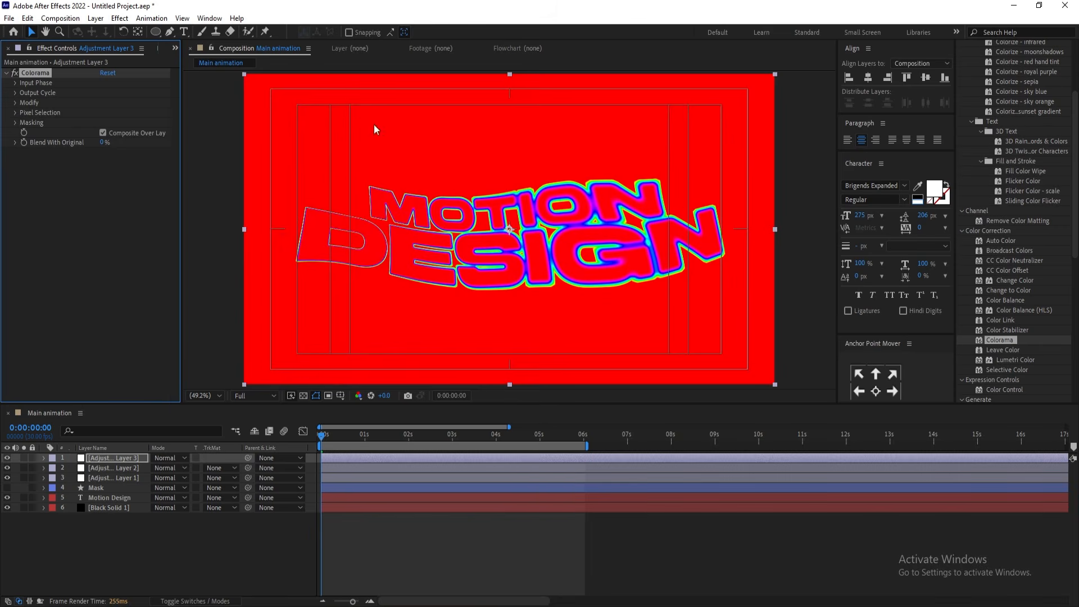
pyautogui.press('space')
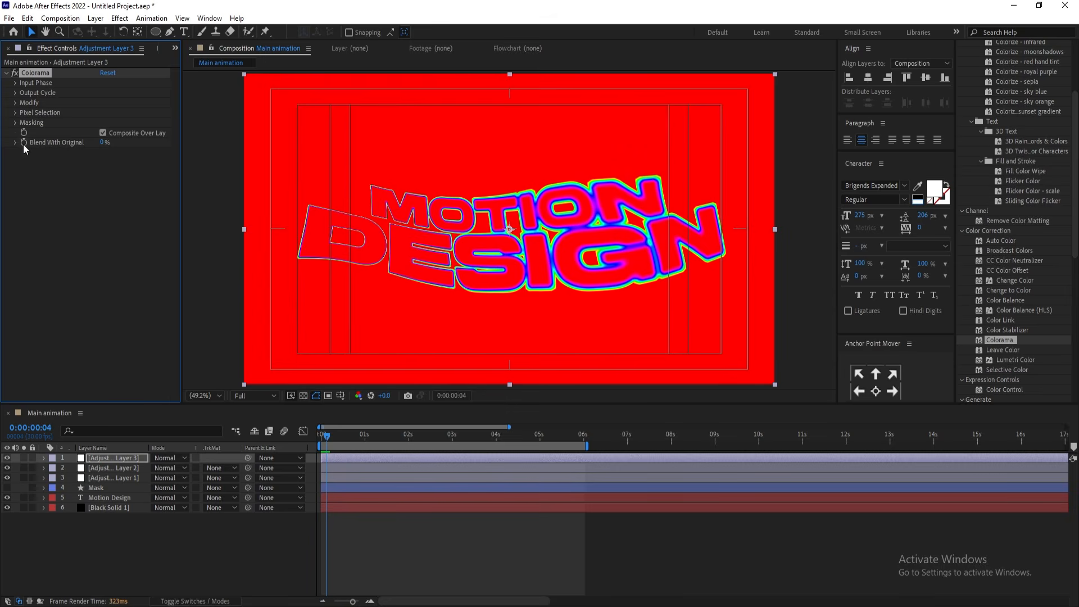
# Try the Clay, Copper and Earthenware preset palettes for Colorama's output cycle.
pyautogui.click(16, 93)
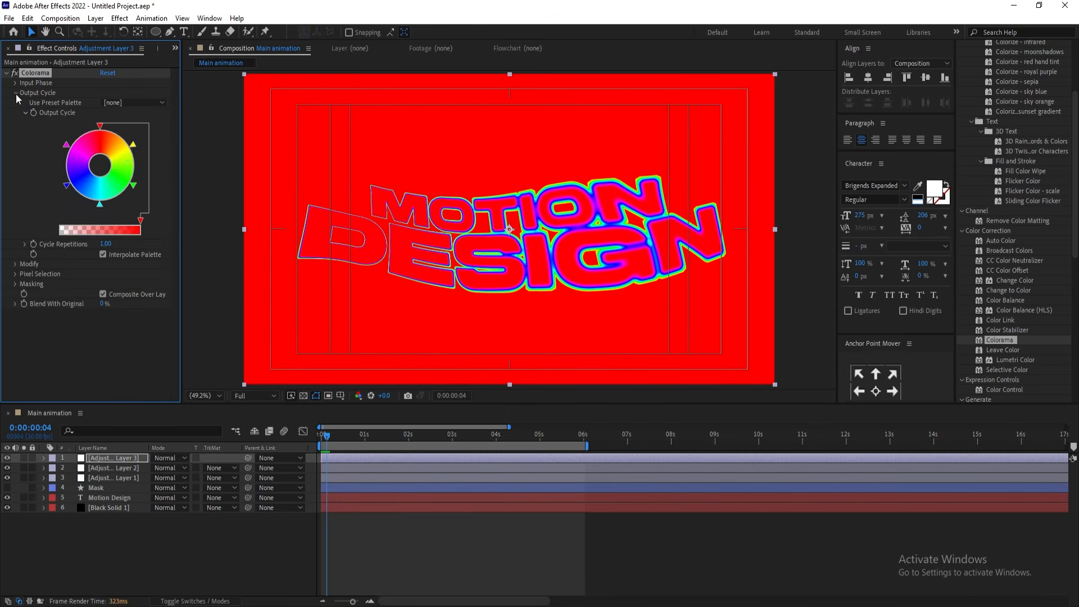
pyautogui.click(126, 104)
pyautogui.click(189, 313)
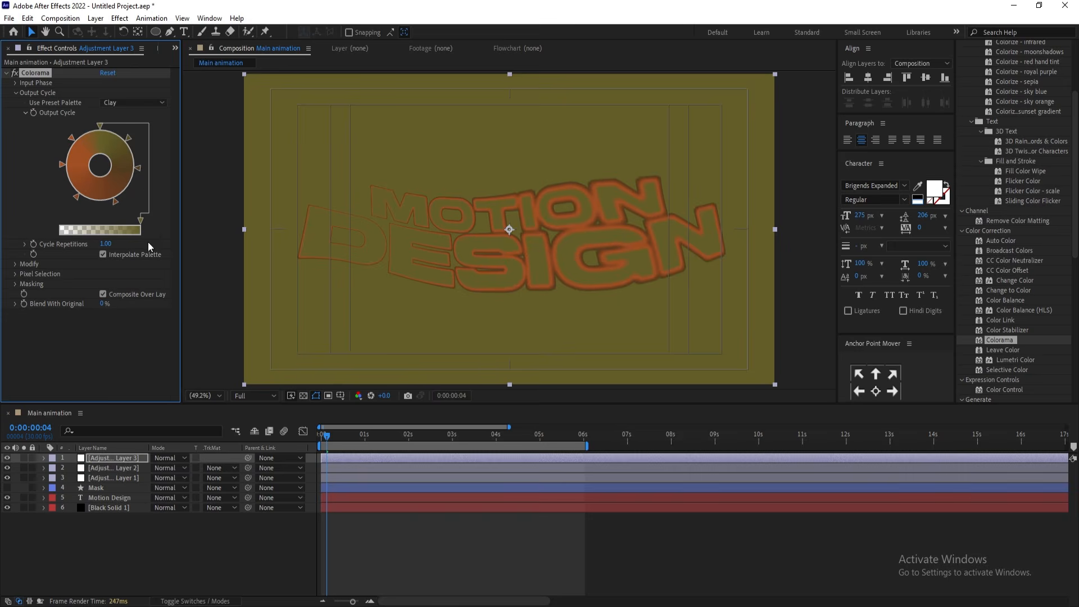
pyautogui.click(137, 103)
pyautogui.click(141, 325)
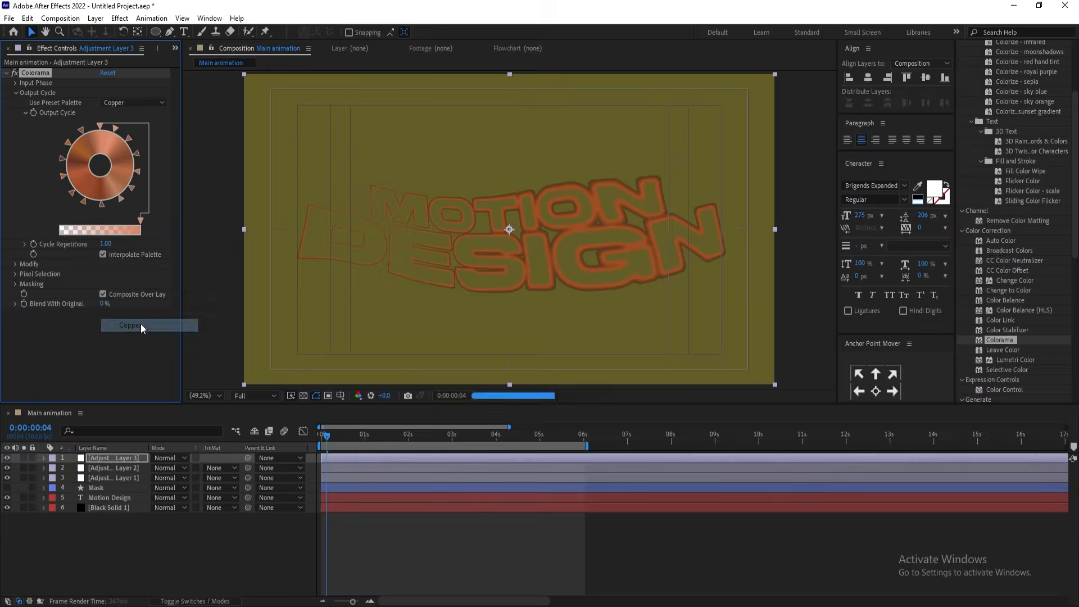
pyautogui.click(134, 103)
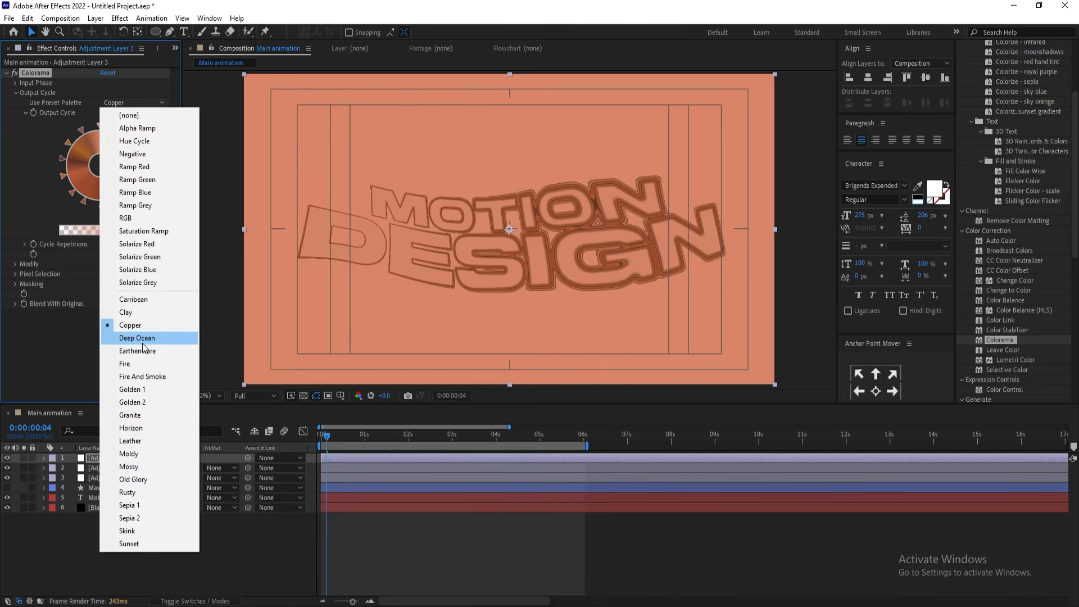
pyautogui.click(140, 351)
# Compare the Fire and Fire And Smoke preset palettes, keep Fire for Colorama, and check the text at 0:00:02:16.
pyautogui.click(125, 102)
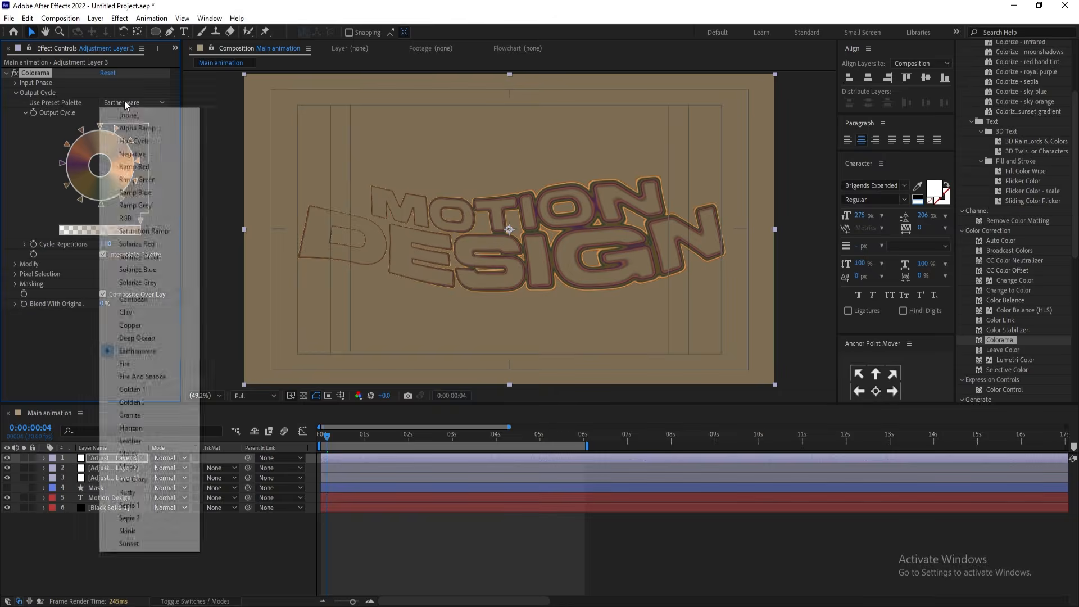
pyautogui.click(123, 365)
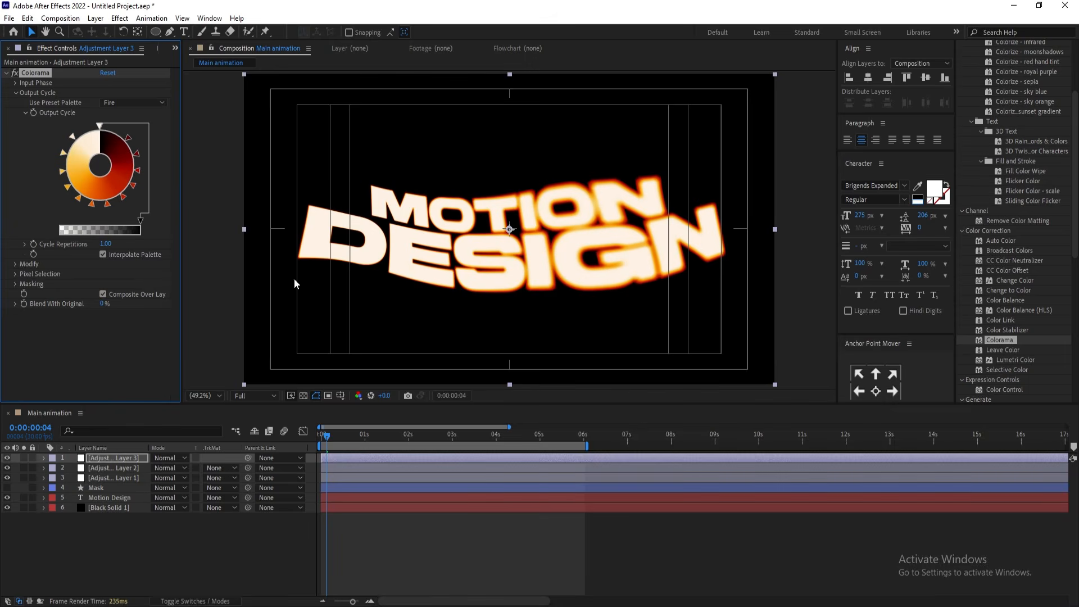
pyautogui.click(155, 108)
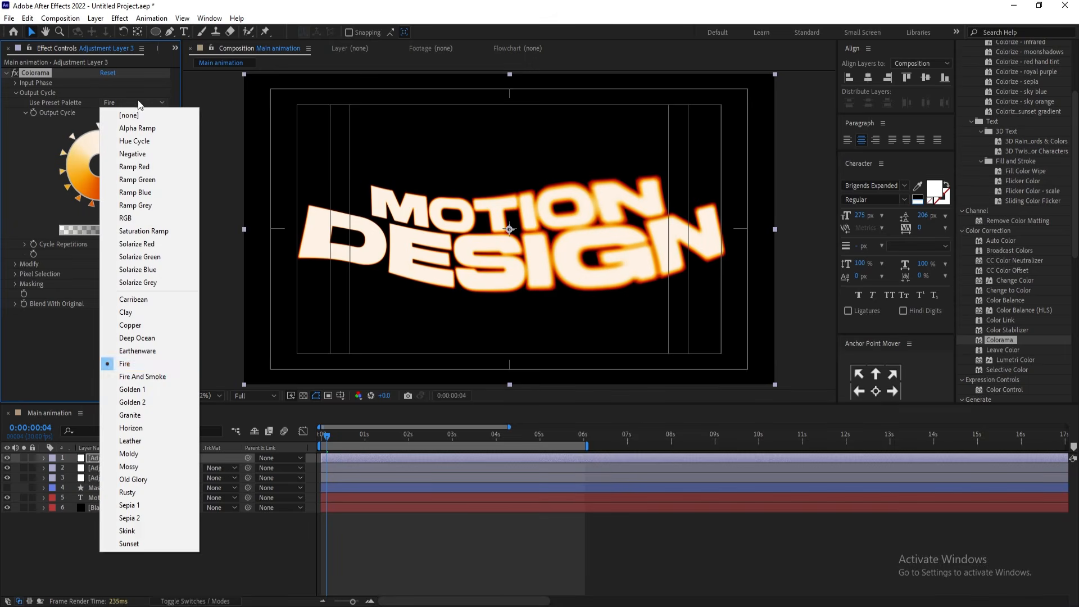
pyautogui.click(143, 372)
pyautogui.press('space')
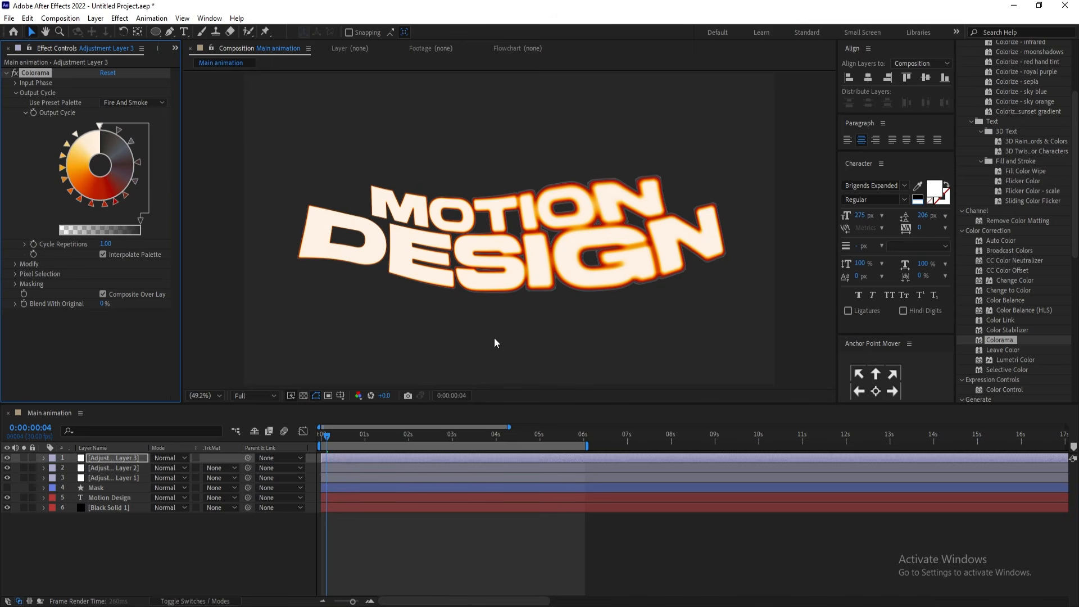
pyautogui.press('space')
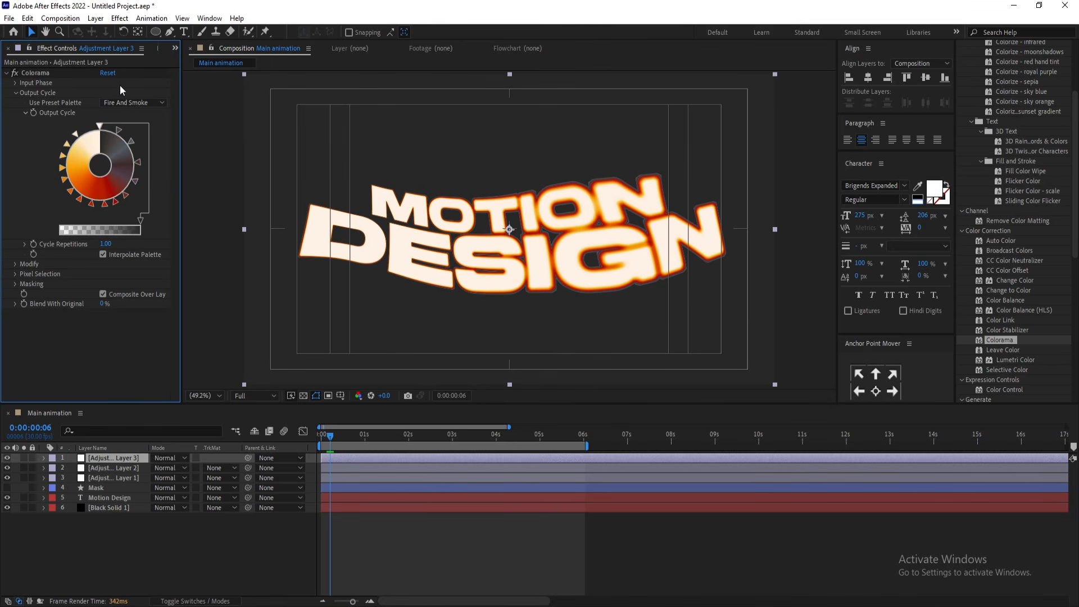
pyautogui.click(124, 103)
pyautogui.click(132, 365)
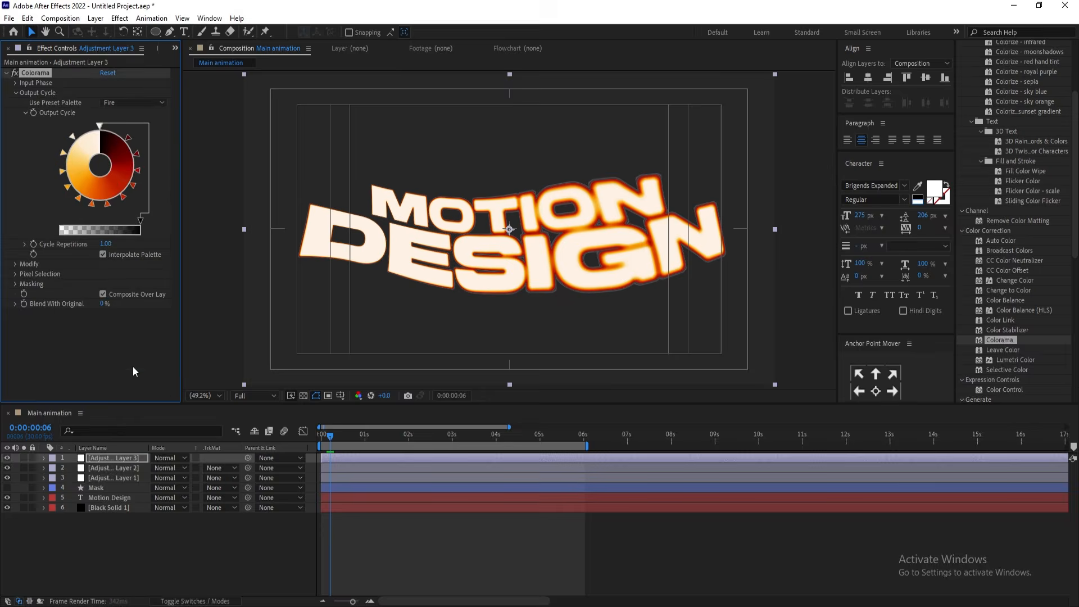
pyautogui.click(432, 436)
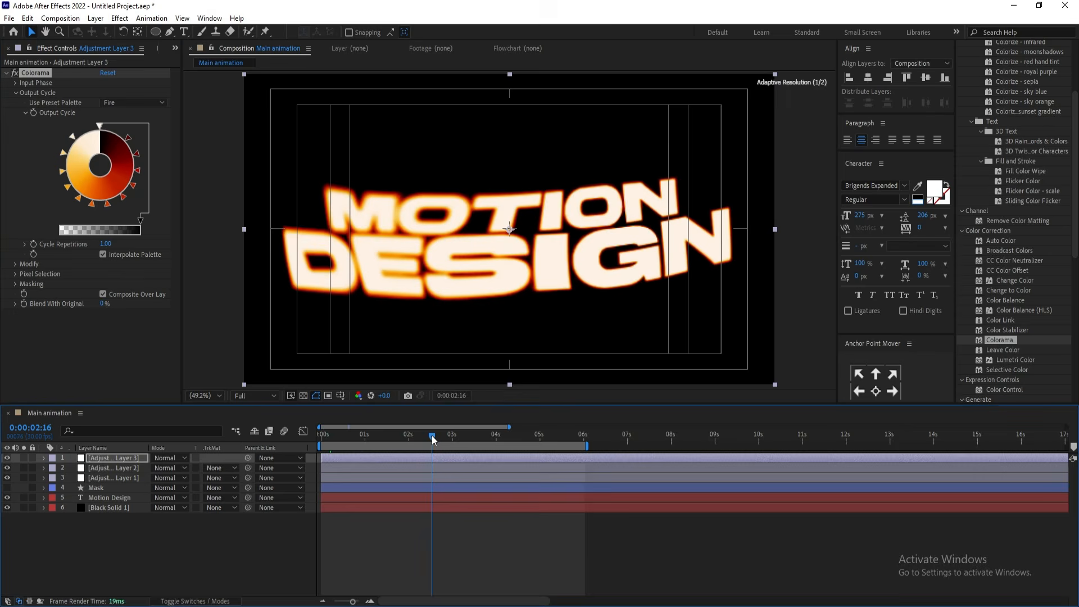
# Try raising the Mask layer's Gaussian Blur blurriness to 1000, preview the text, and undo the blurriness changes.
pyautogui.click(102, 485)
pyautogui.moveTo(106, 132); pyautogui.dragTo(882, 130)
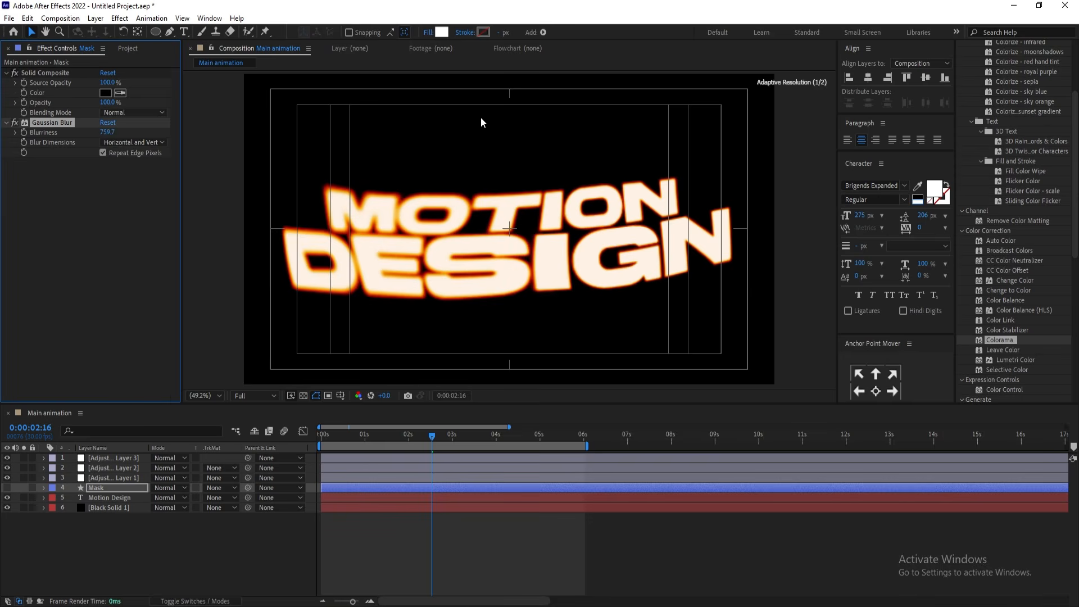
pyautogui.click(107, 132)
pyautogui.write('1000')
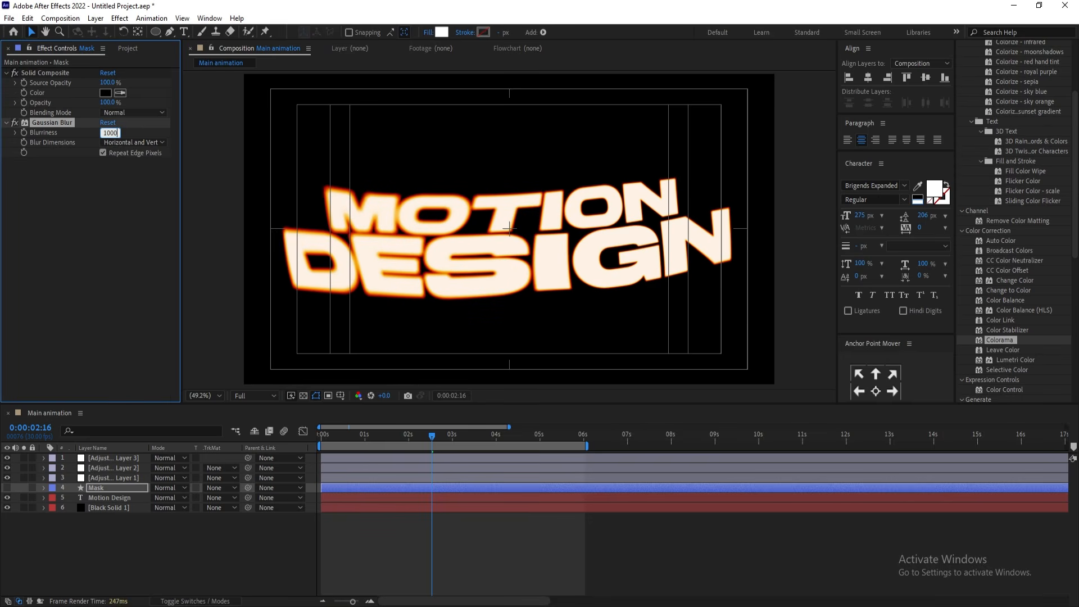
pyautogui.press('Return')
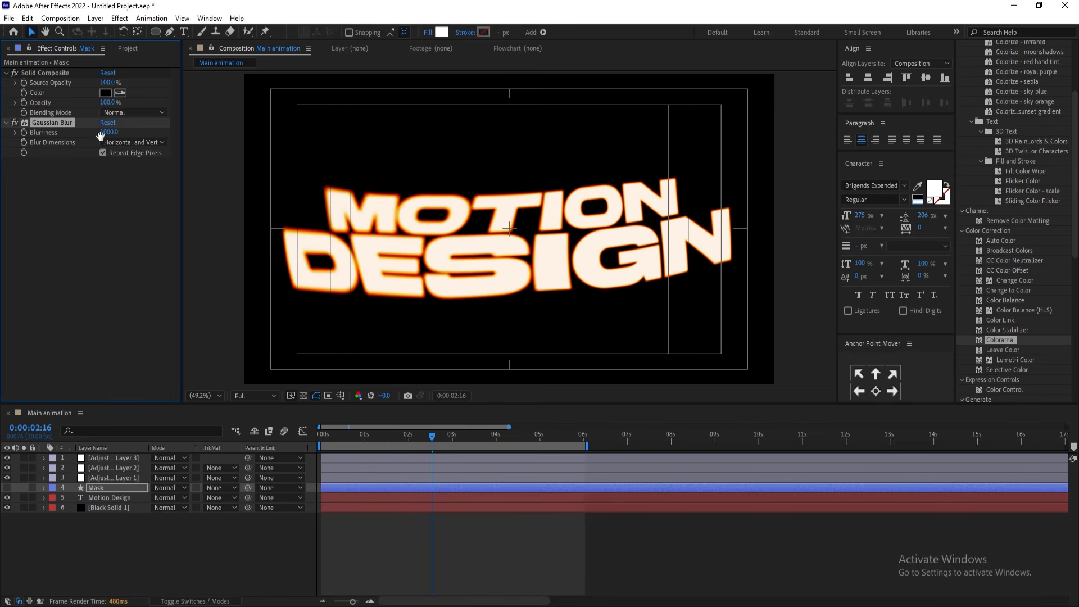
pyautogui.press('space')
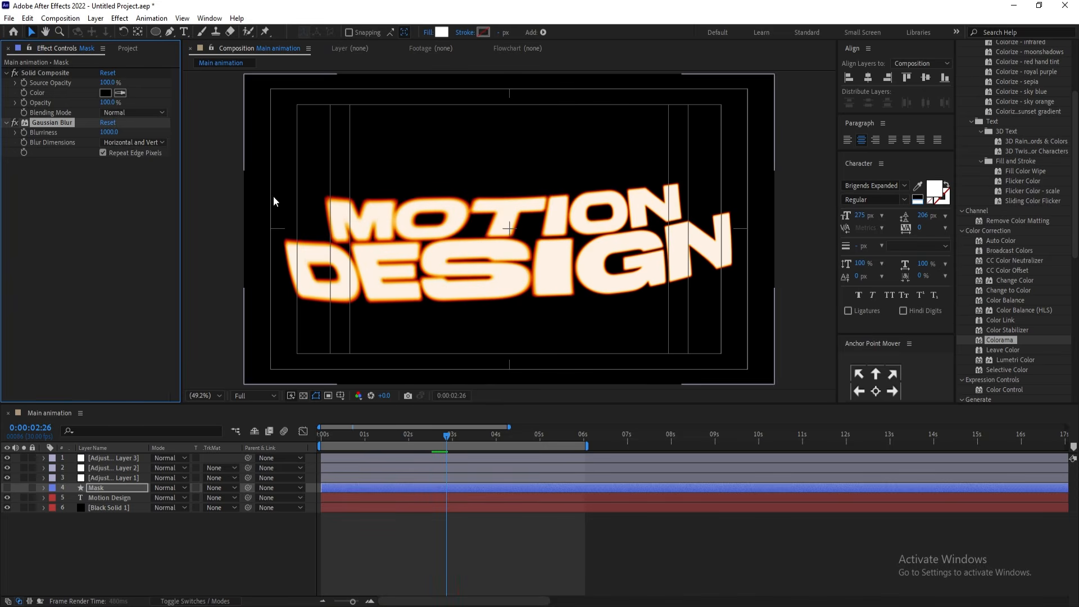
pyautogui.hotkey('ctrl', 'z')
pyautogui.hotkey('ctrl', 'z')
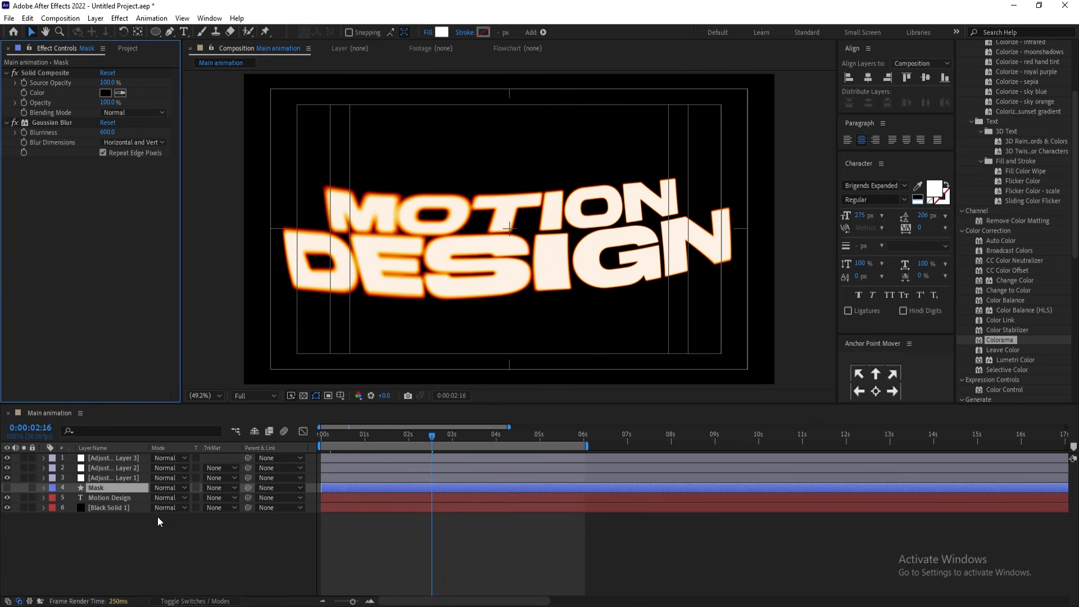
# Customize the top adjustment layer's Colorama output cycle by removing most red colour stops and repositioning an orange stop along the wheel's lower edge.
pyautogui.click(106, 458)
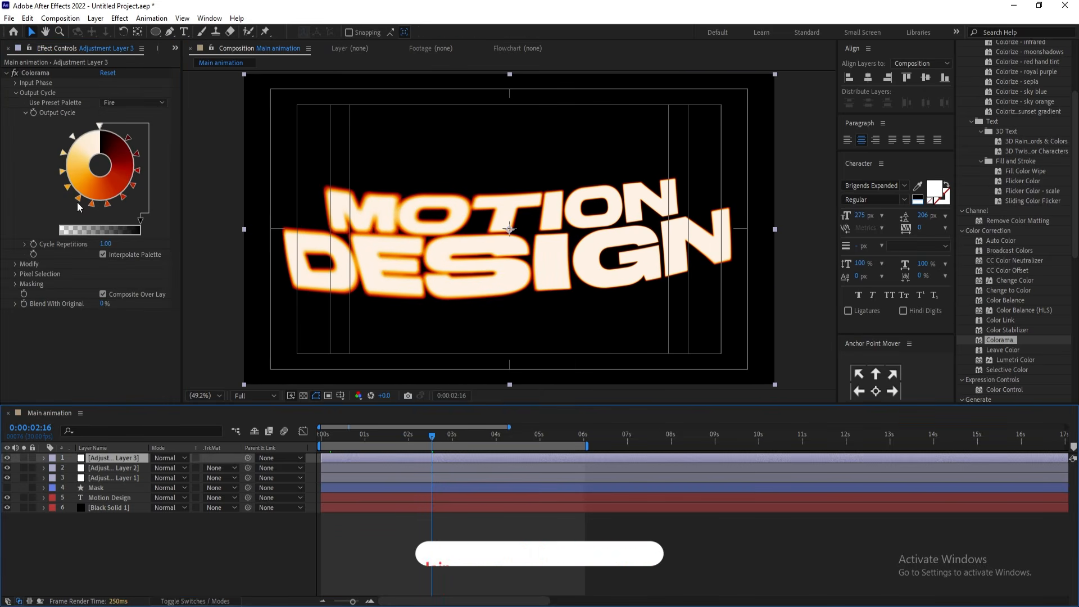
pyautogui.click(106, 128)
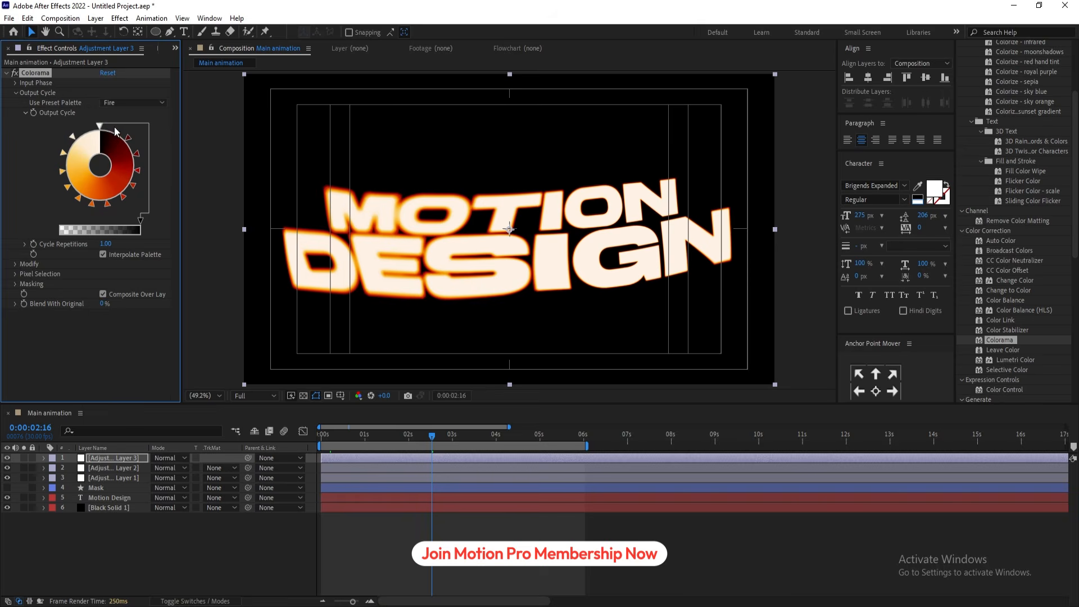
pyautogui.moveTo(115, 131); pyautogui.dragTo(82, 139)
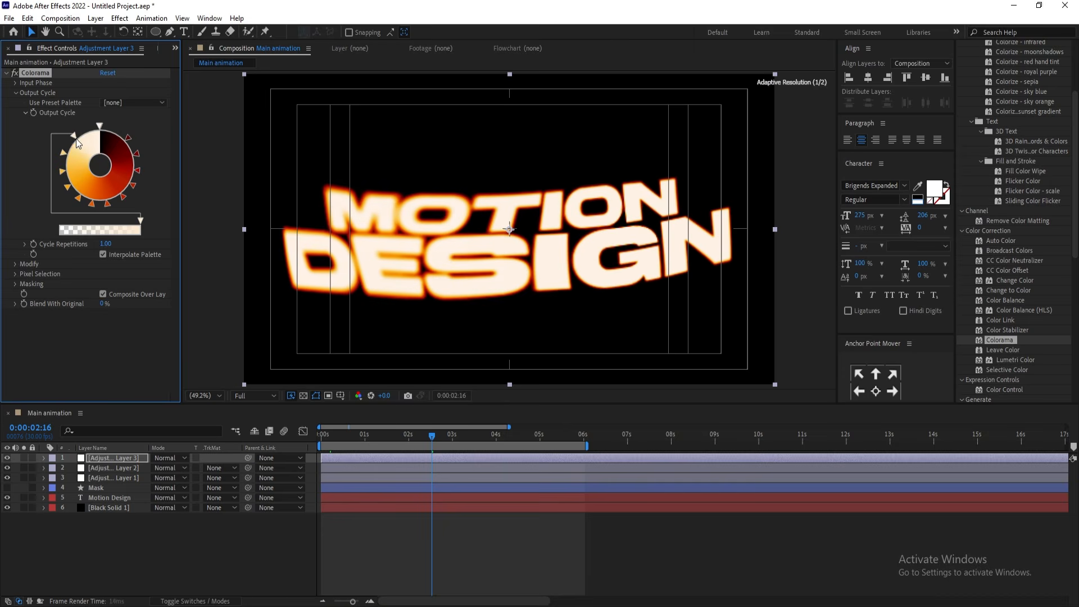
pyautogui.click(139, 150)
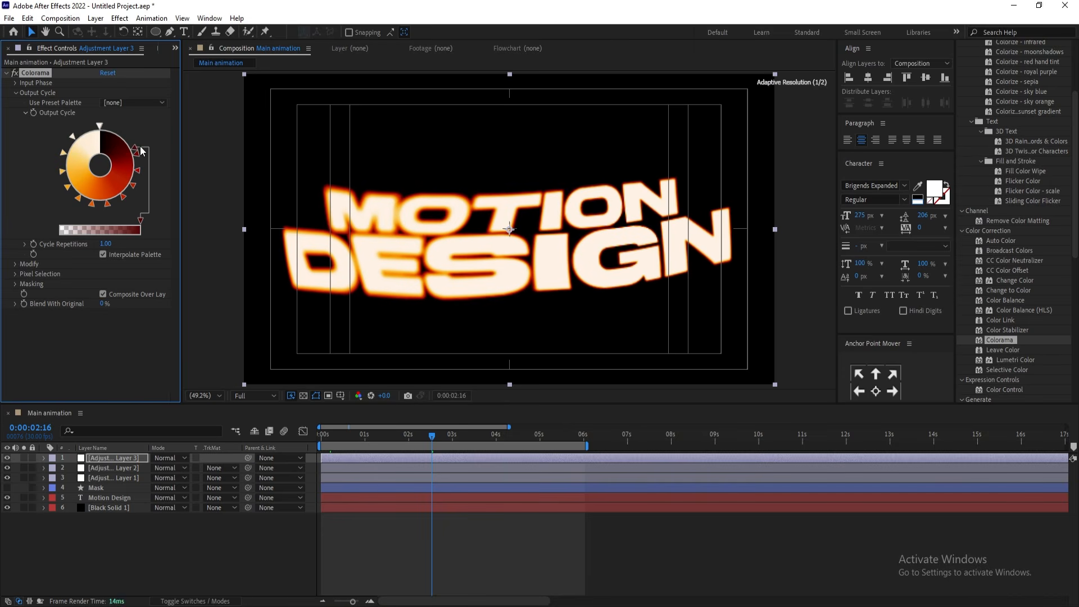
pyautogui.moveTo(141, 147); pyautogui.dragTo(79, 235)
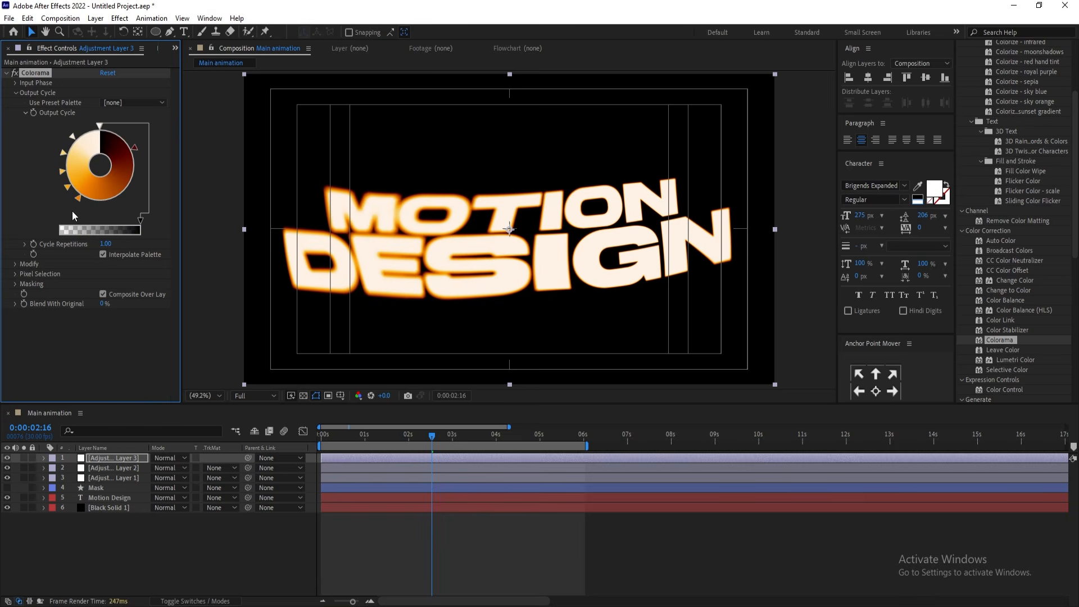
pyautogui.click(116, 200)
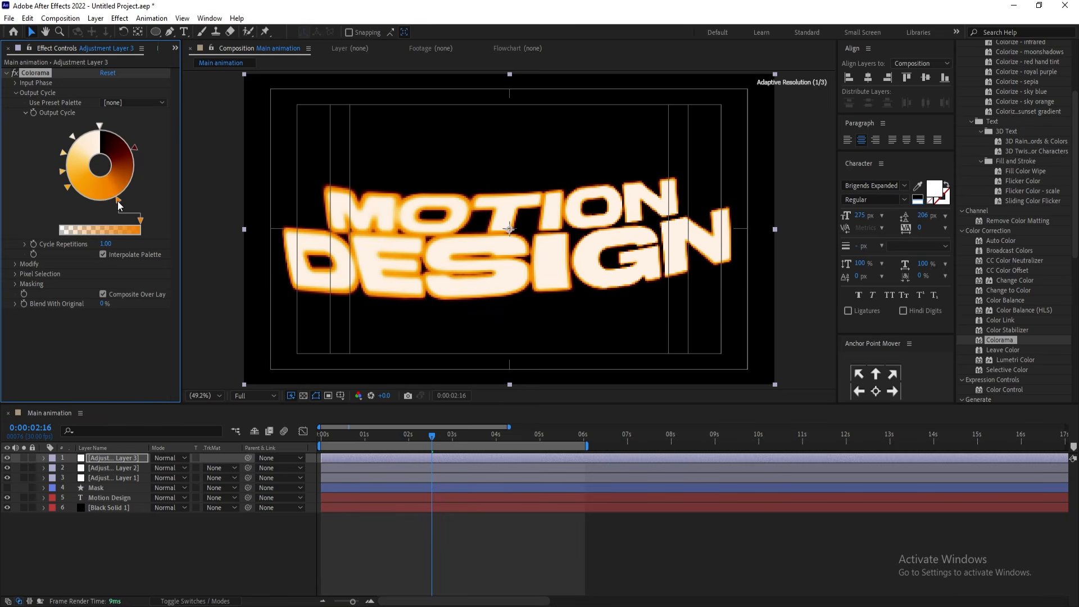
pyautogui.moveTo(117, 201)
pyautogui.mouseDown()
pyautogui.moveTo(85, 200)
pyautogui.moveTo(110, 205)
pyautogui.mouseUp()
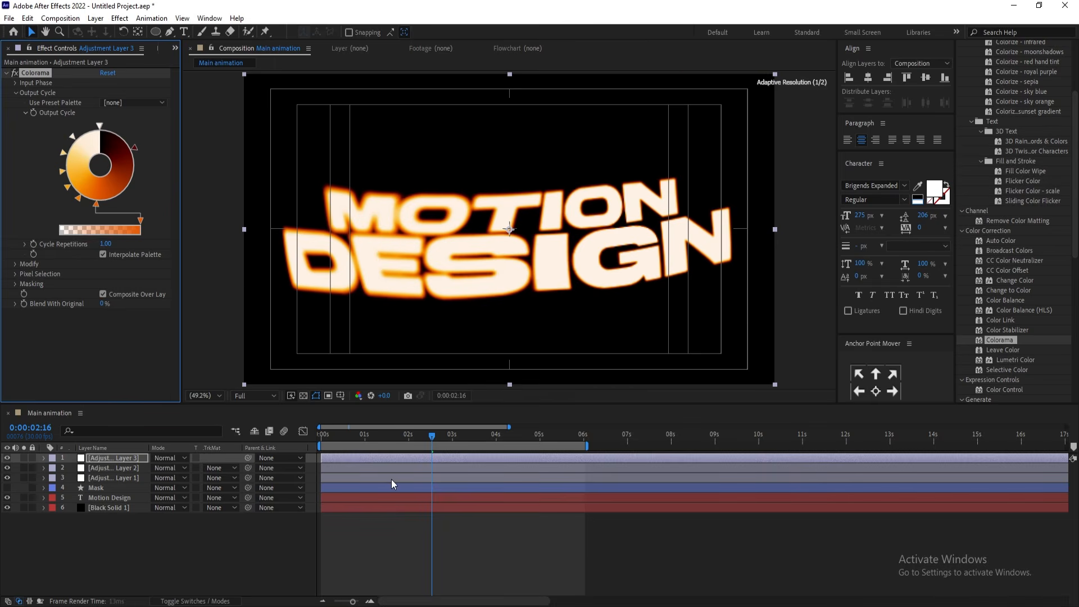
# Scrub through the timeline to check the recoloured text at several times, and return to the first frame.
pyautogui.click(506, 441)
pyautogui.click(534, 440)
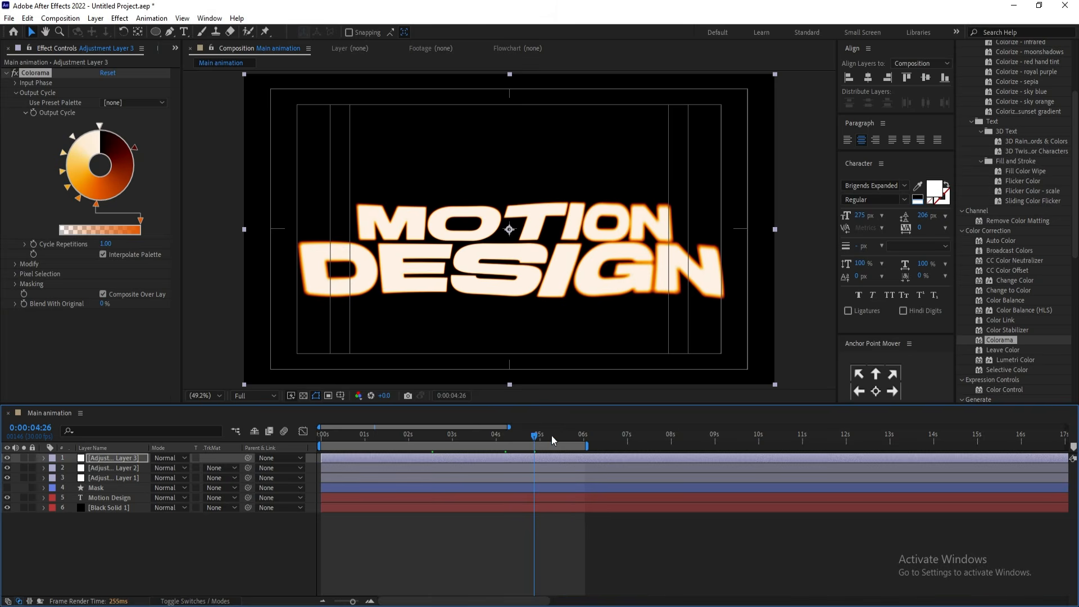
pyautogui.click(552, 440)
pyautogui.press('Home')
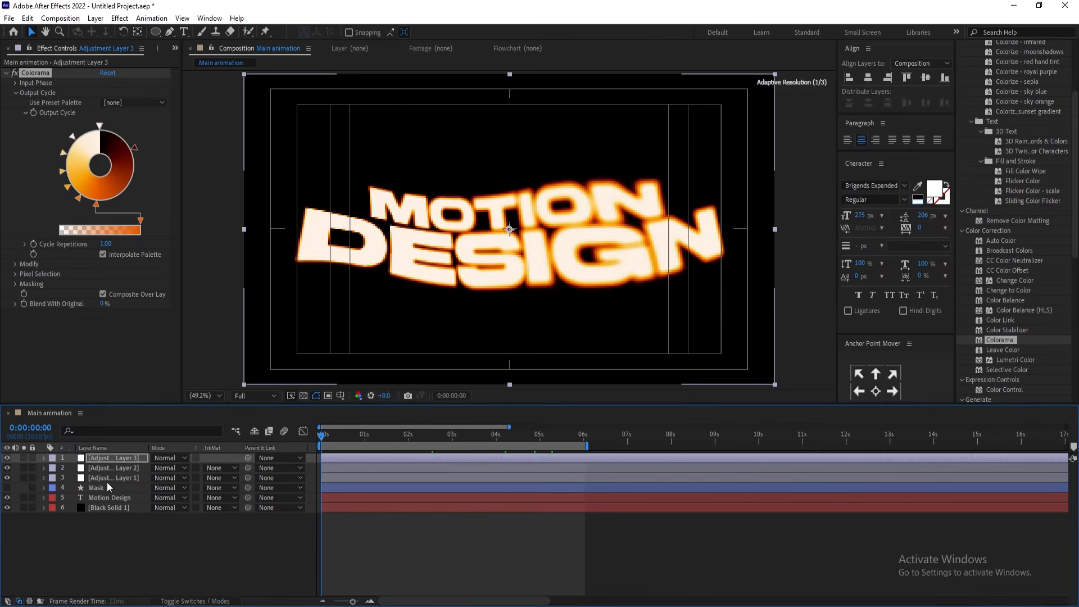
pyautogui.click(135, 534)
# Recolour the black background solid to dark gray so the background renders dark red beneath Colorama.
pyautogui.click(106, 508)
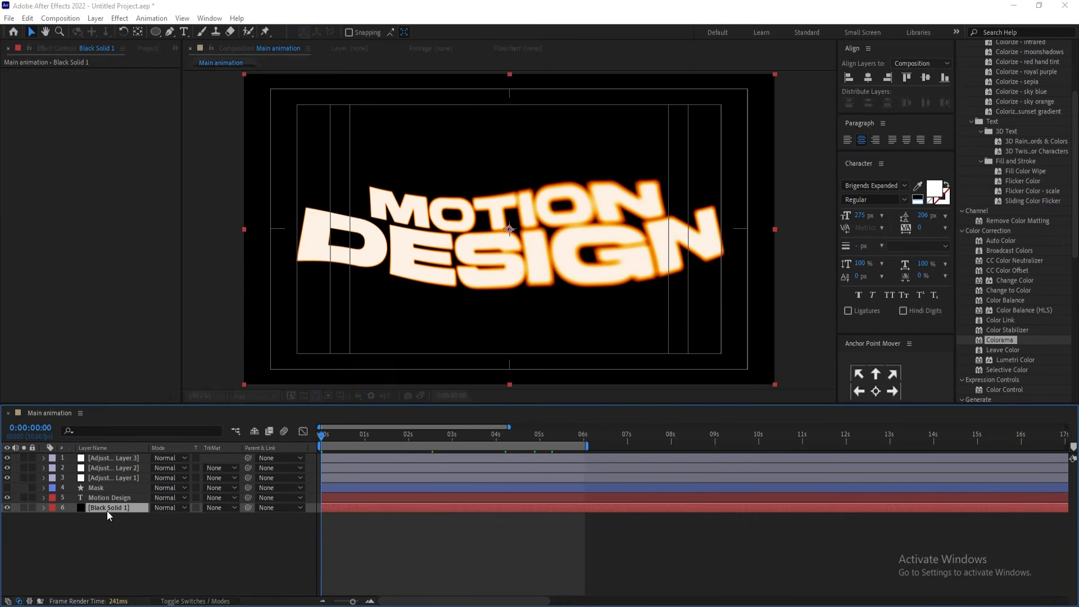
pyautogui.hotkey('ctrl', 'shift', 'y')
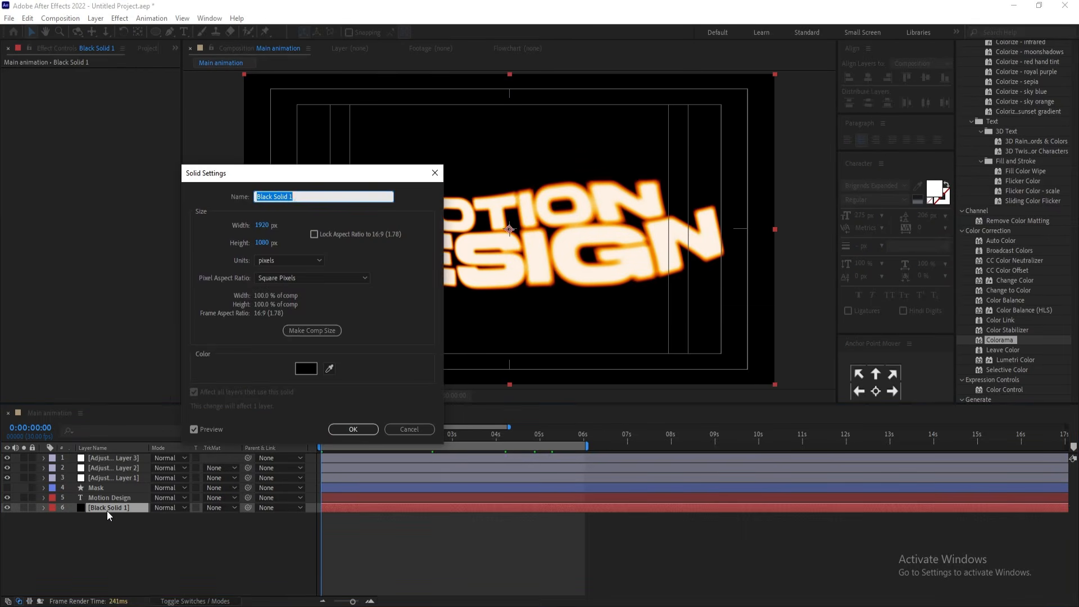
pyautogui.click(306, 369)
pyautogui.moveTo(244, 507); pyautogui.dragTo(211, 499)
pyautogui.press('Return')
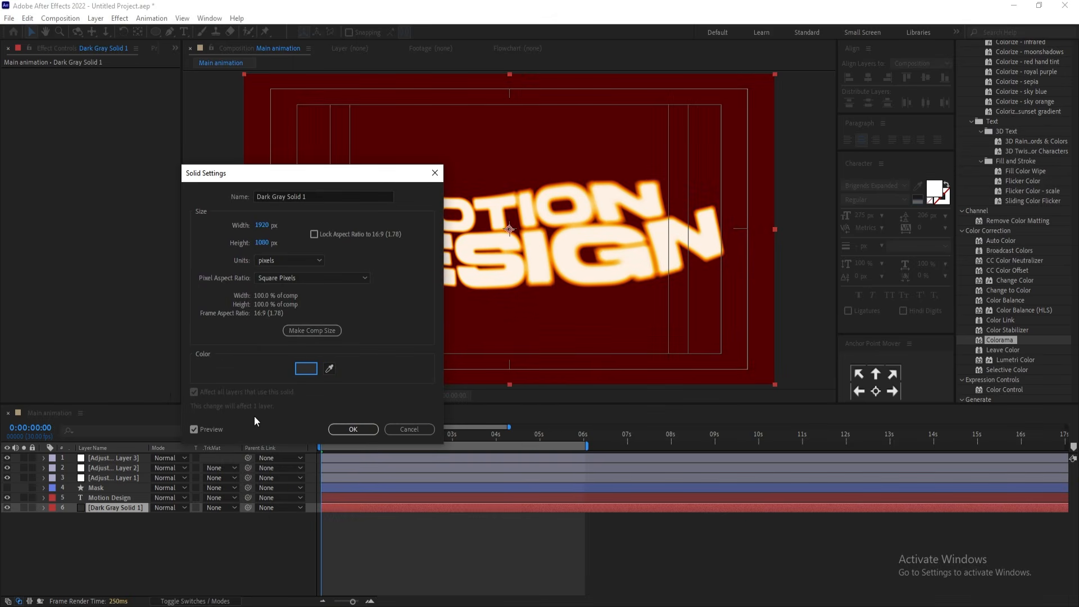
pyautogui.click(294, 366)
pyautogui.moveTo(277, 472)
pyautogui.mouseDown()
pyautogui.moveTo(231, 513)
pyautogui.moveTo(216, 516)
pyautogui.moveTo(227, 512)
pyautogui.moveTo(206, 500)
pyautogui.mouseUp()
pyautogui.press('Return')
pyautogui.press('Return')
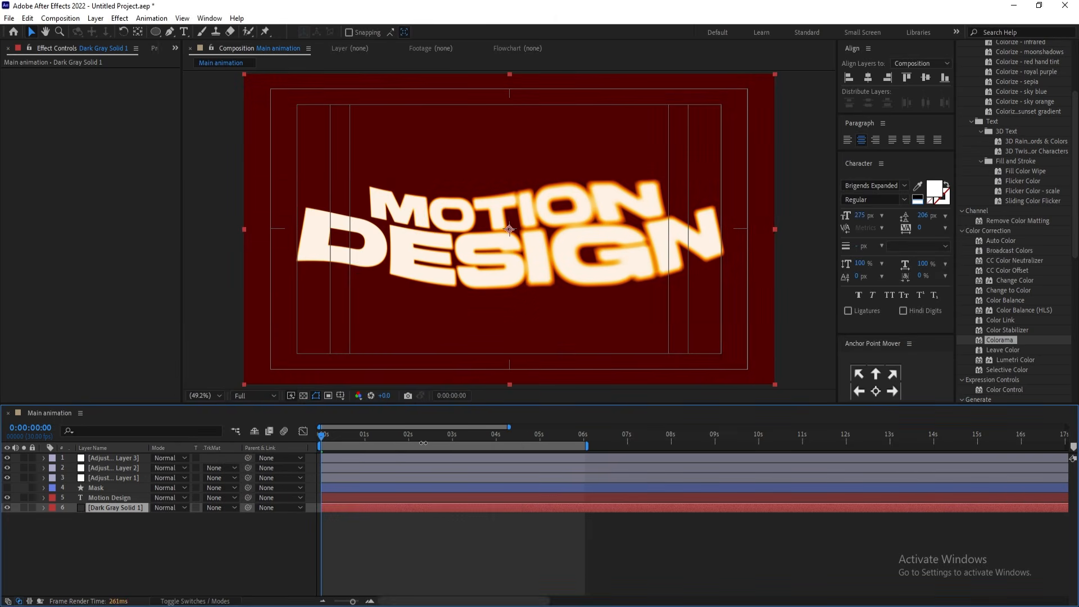
# Preview the text over the new background around 0:00:04:01, return to the first frame and clear the layer selection.
pyautogui.click(439, 435)
pyautogui.click(498, 437)
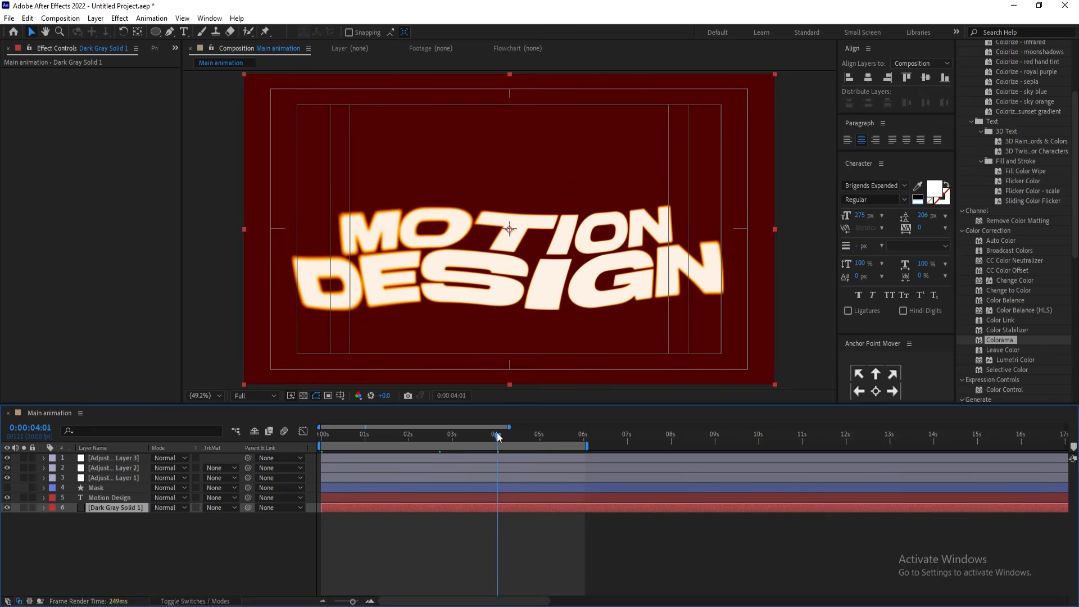
pyautogui.click(460, 439)
pyautogui.press('Home')
pyautogui.click(115, 518)
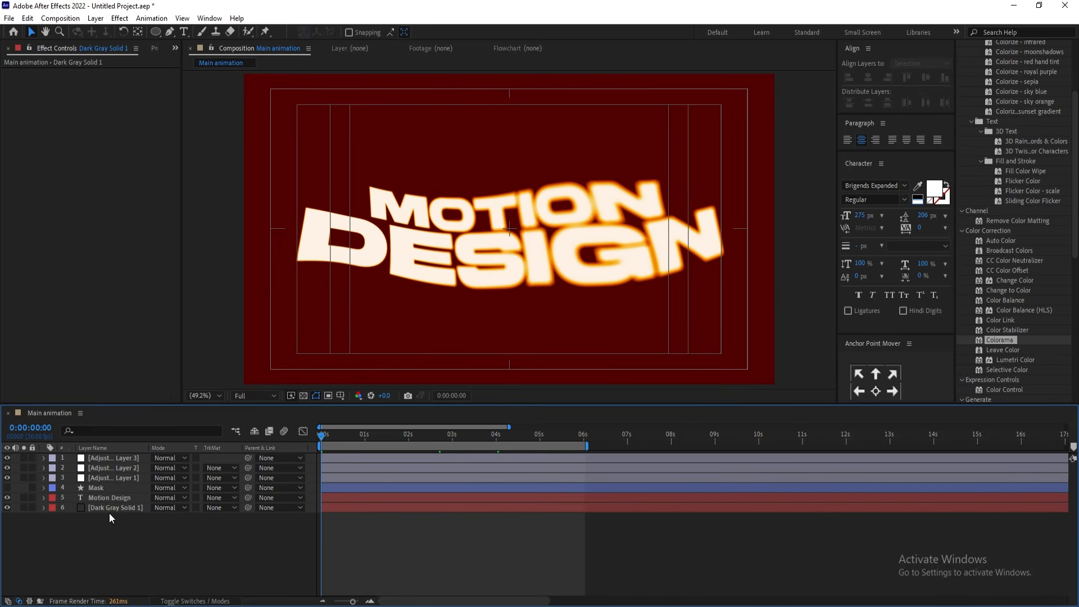
# Move the Colorama adjustment layer below the Turbulent Displace adjustment layer in the layer stack.
pyautogui.click(106, 458)
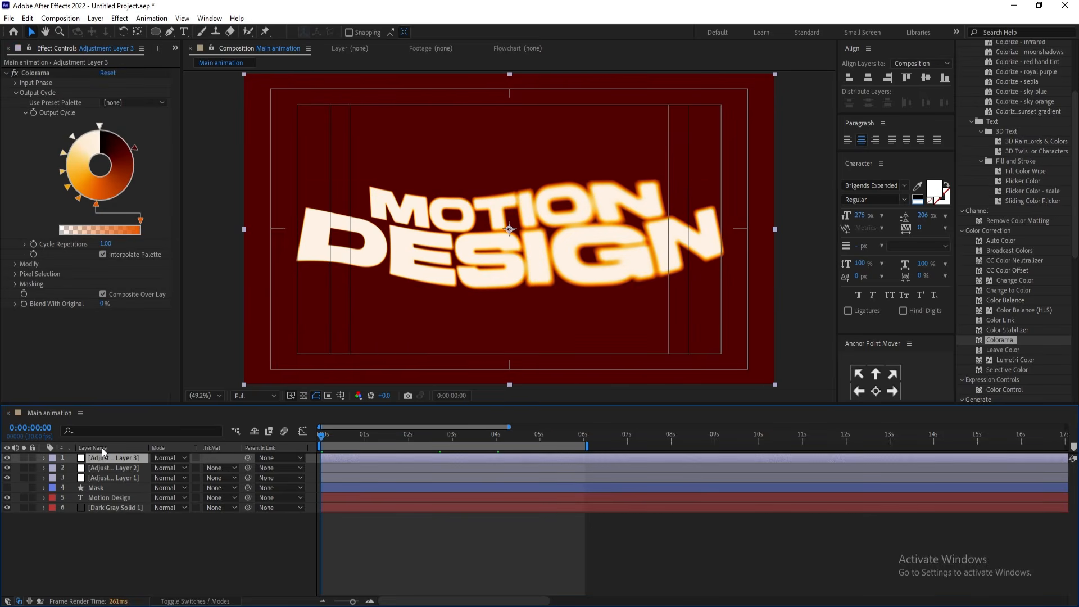
pyautogui.moveTo(111, 457)
pyautogui.mouseDown()
pyautogui.moveTo(130, 481)
pyautogui.moveTo(106, 464)
pyautogui.mouseUp()
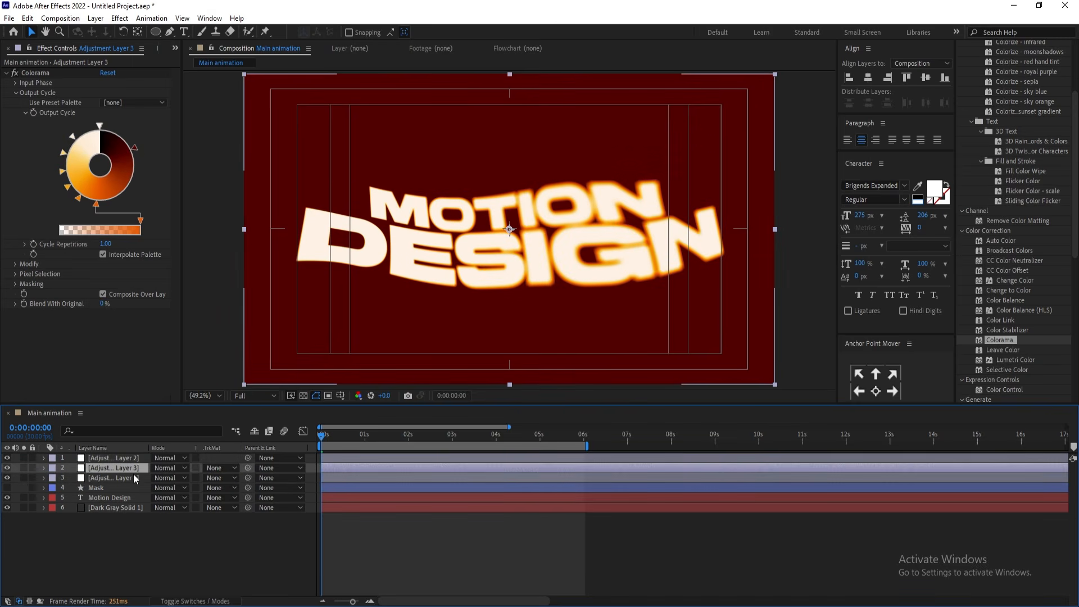
pyautogui.click(102, 458)
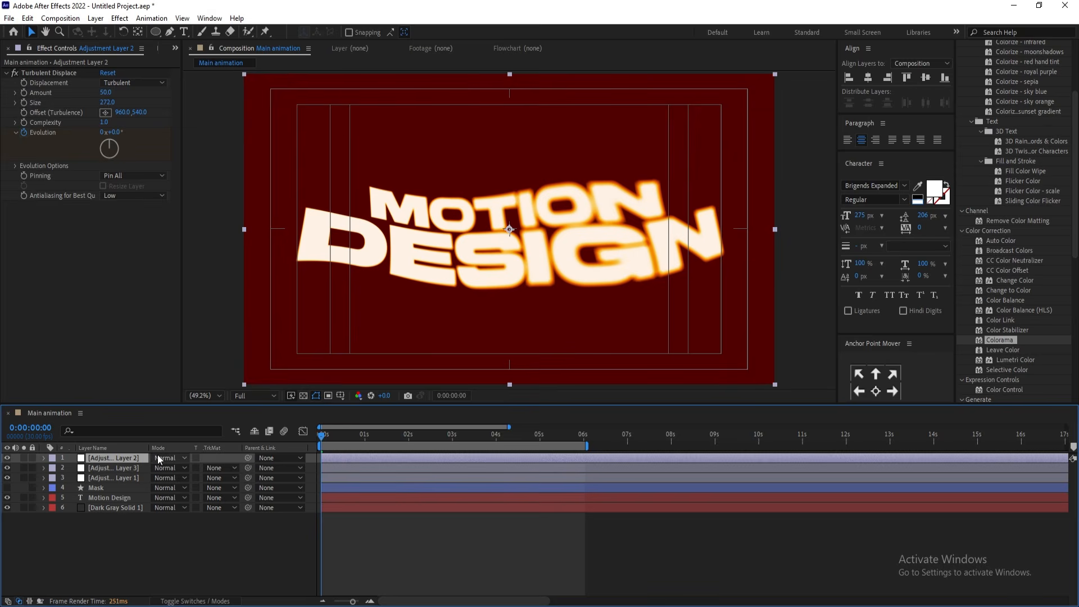
# Duplicate the Motion Design text layer and place the copy between the Turbulent Displace and Colorama adjustment layers.
pyautogui.click(127, 498)
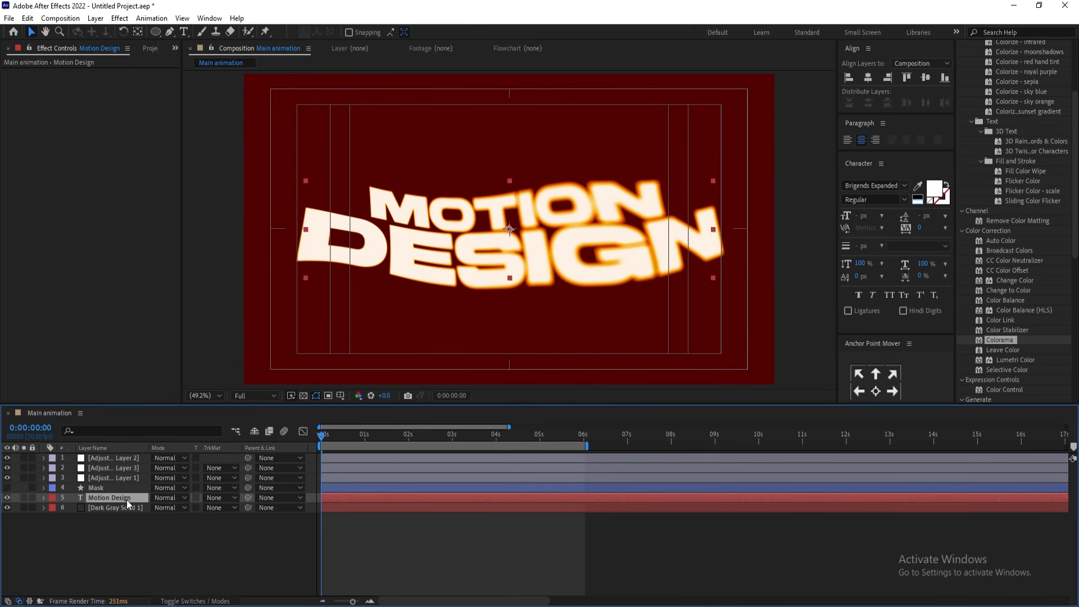
pyautogui.hotkey('ctrl', 'd')
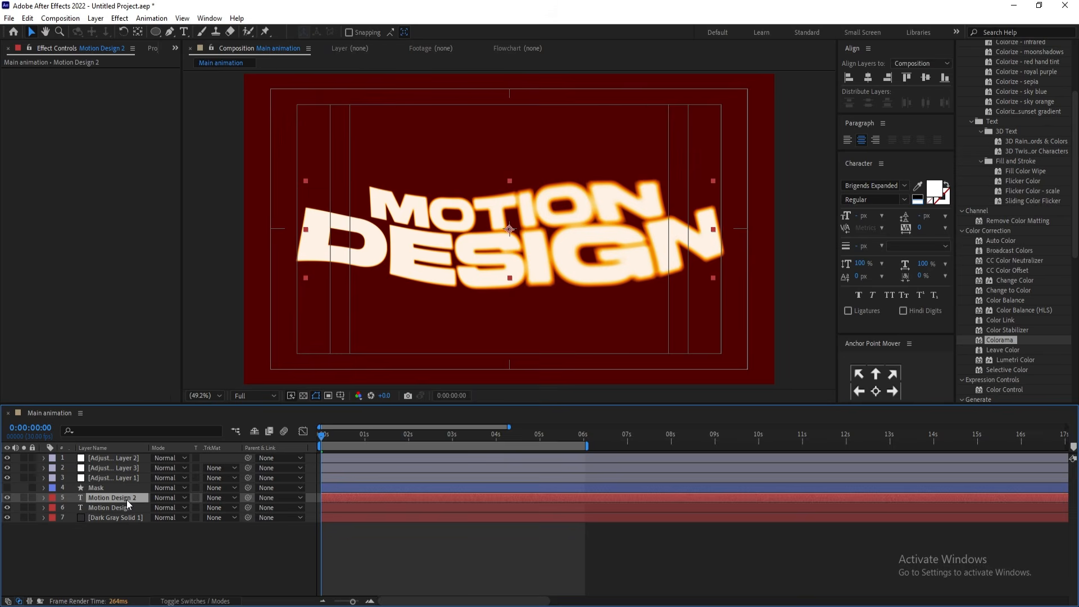
pyautogui.moveTo(126, 501); pyautogui.dragTo(100, 463)
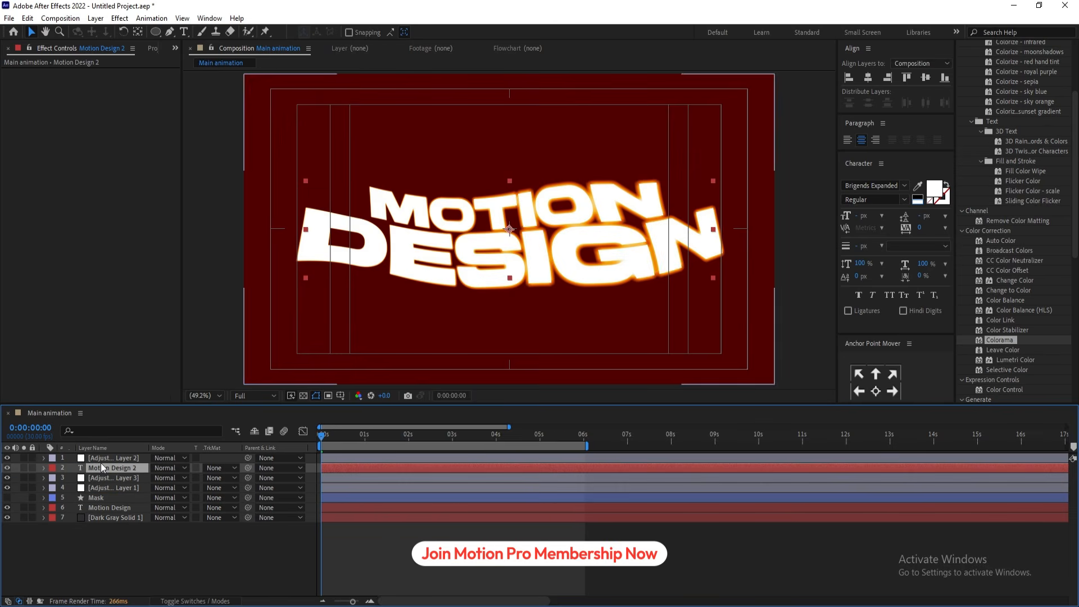
# Give the duplicated text no fill and a white 8 px stroke, and check the outline across the first two seconds.
pyautogui.click(930, 201)
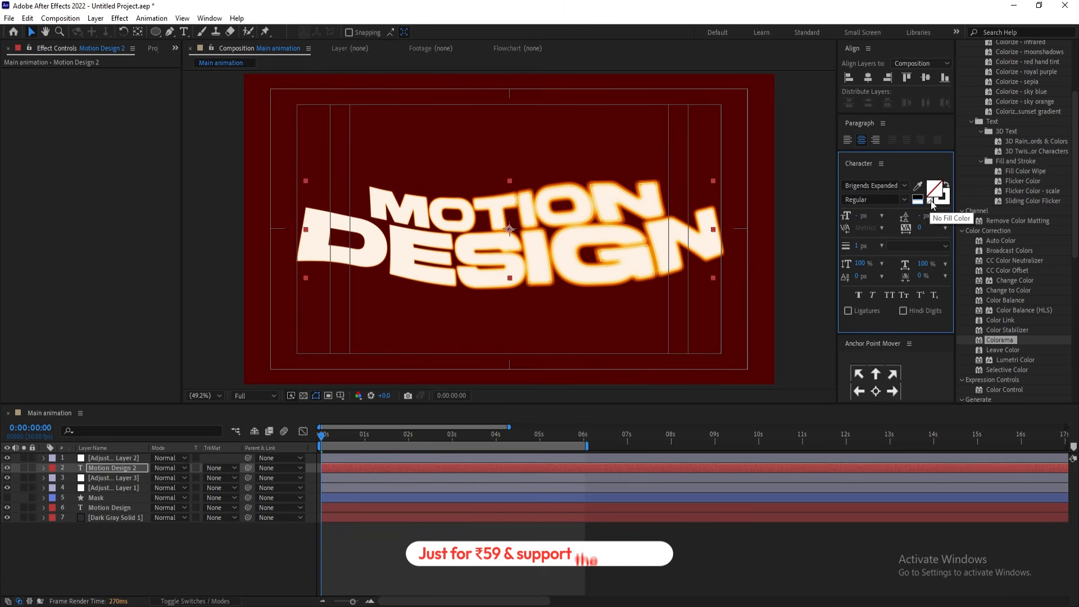
pyautogui.click(857, 247)
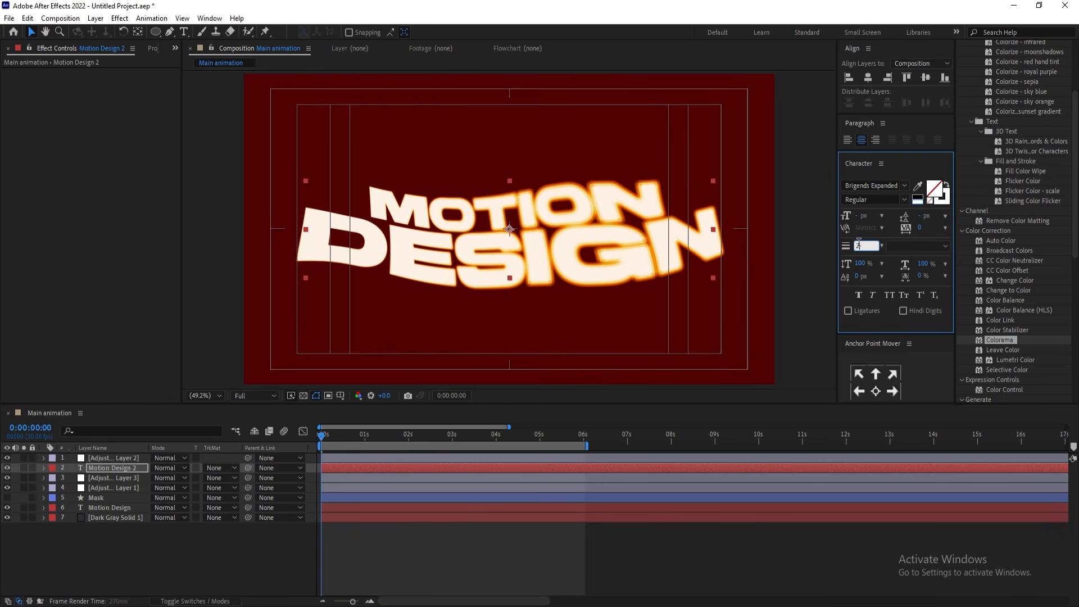
pyautogui.press('Return')
pyautogui.moveTo(857, 247); pyautogui.dragTo(861, 244)
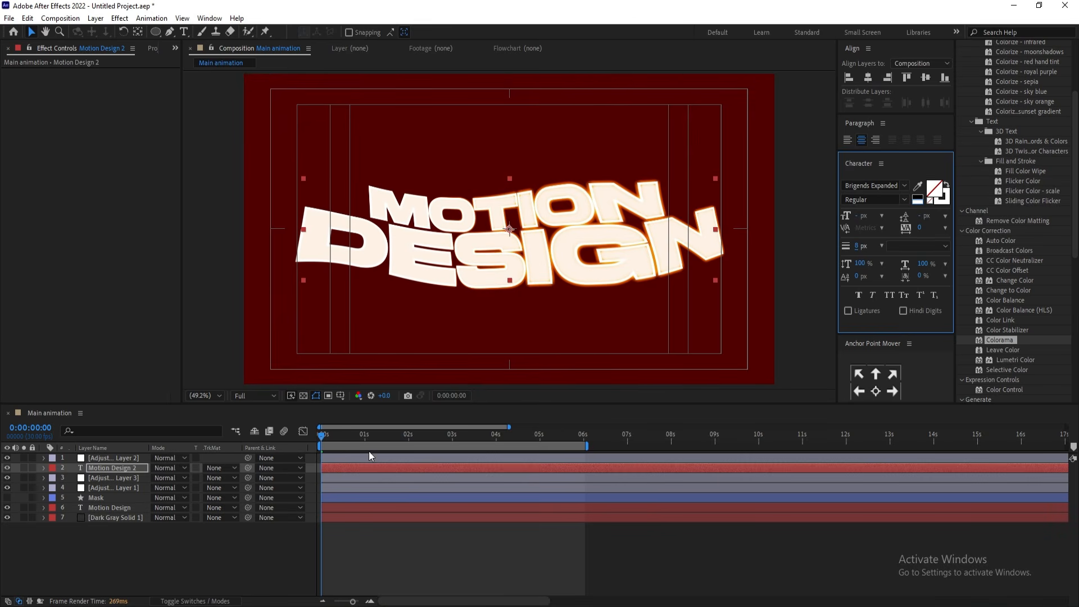
pyautogui.moveTo(353, 439); pyautogui.dragTo(406, 438)
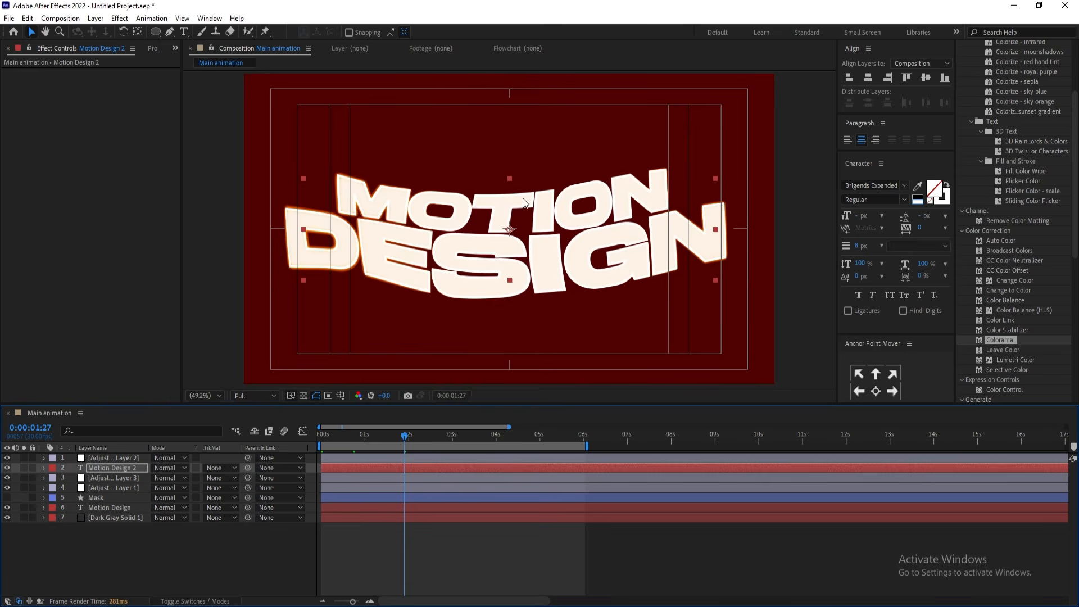
pyautogui.moveTo(326, 437); pyautogui.dragTo(318, 436)
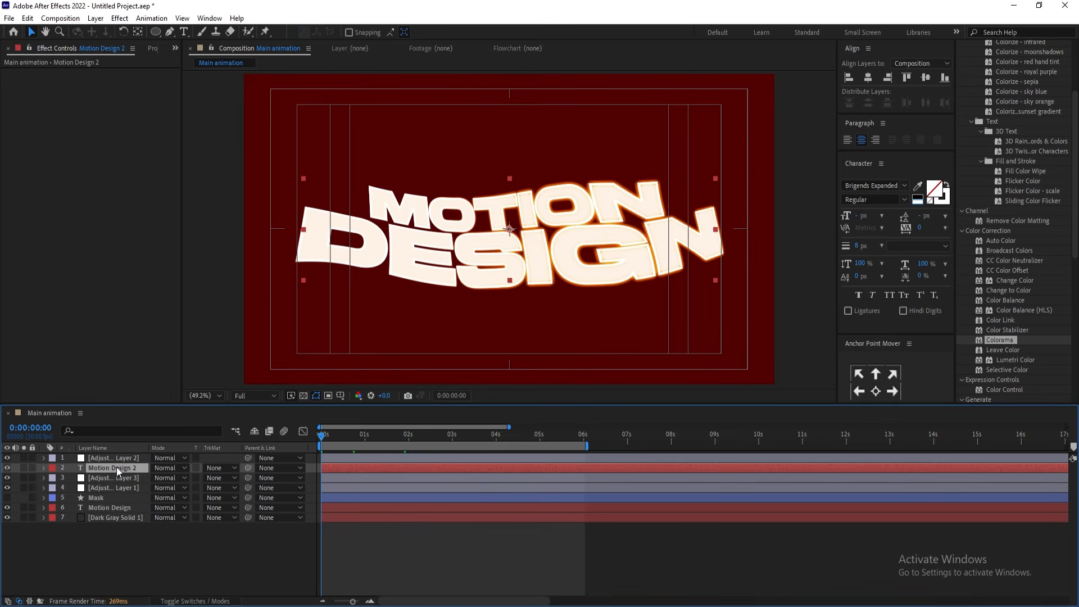
# Nudge the outlined Motion Design 2 text horizontally until it sits slightly left of the original text.
pyautogui.press('Left')
pyautogui.press('Left')
pyautogui.press('Left')
pyautogui.press('Left')
pyautogui.press('Left')
pyautogui.press('Left')
pyautogui.press('Left')
pyautogui.press('Left')
pyautogui.press('Left')
pyautogui.press('Left')
pyautogui.press('Left')
pyautogui.press('Left')
pyautogui.press('Left')
pyautogui.press('Left')
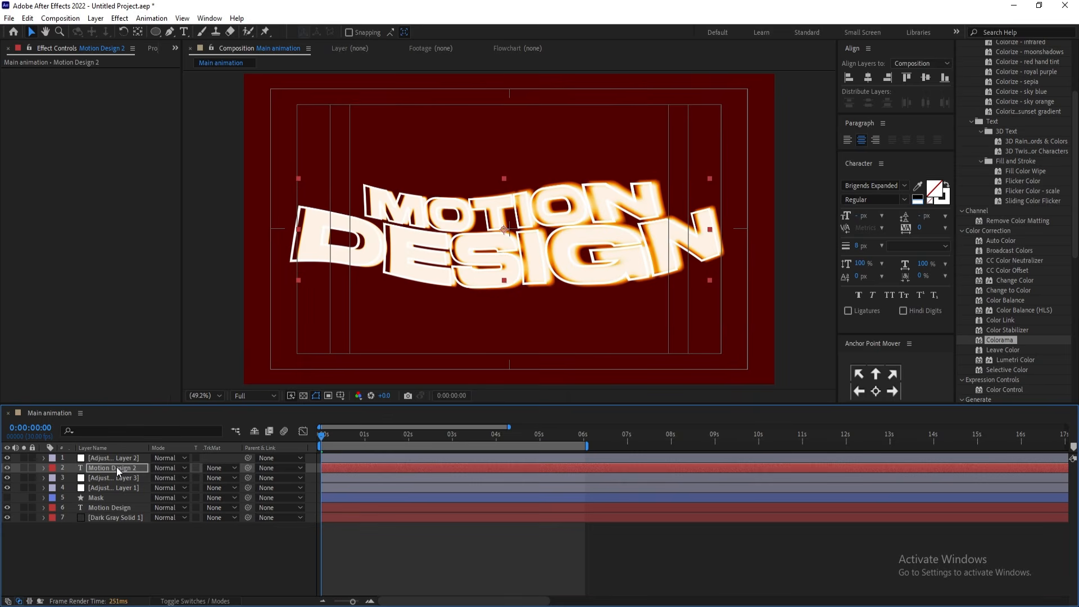
pyautogui.press('Right')
pyautogui.press('Right')
pyautogui.press('Right')
pyautogui.press('Right')
pyautogui.press('Right')
pyautogui.press('Right')
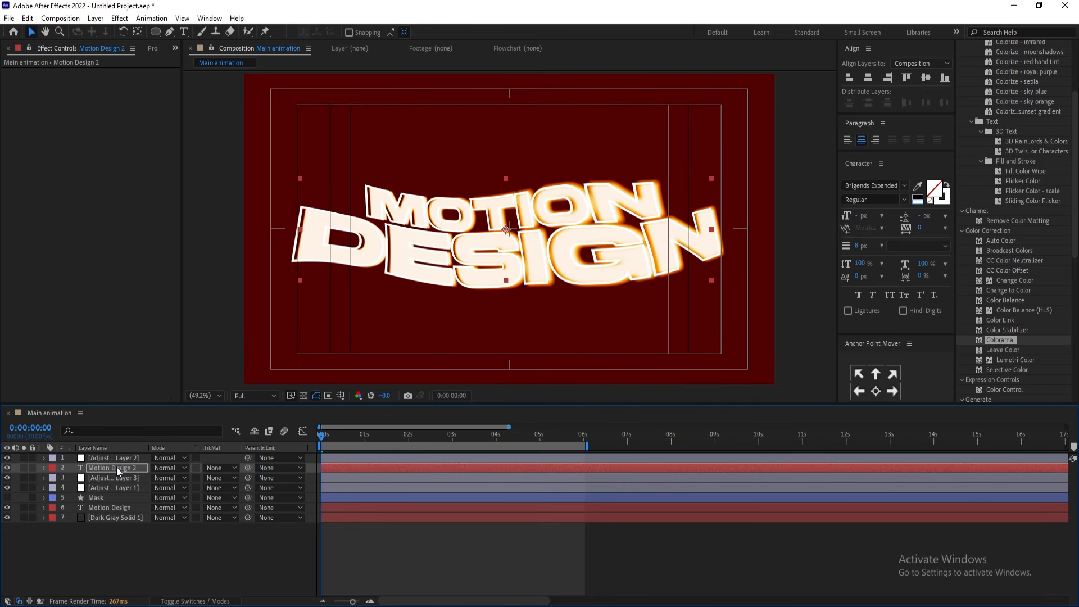
pyautogui.press('Right')
pyautogui.press('Right')
pyautogui.press('Right')
pyautogui.press('Right')
pyautogui.press('Right')
pyautogui.press('Right')
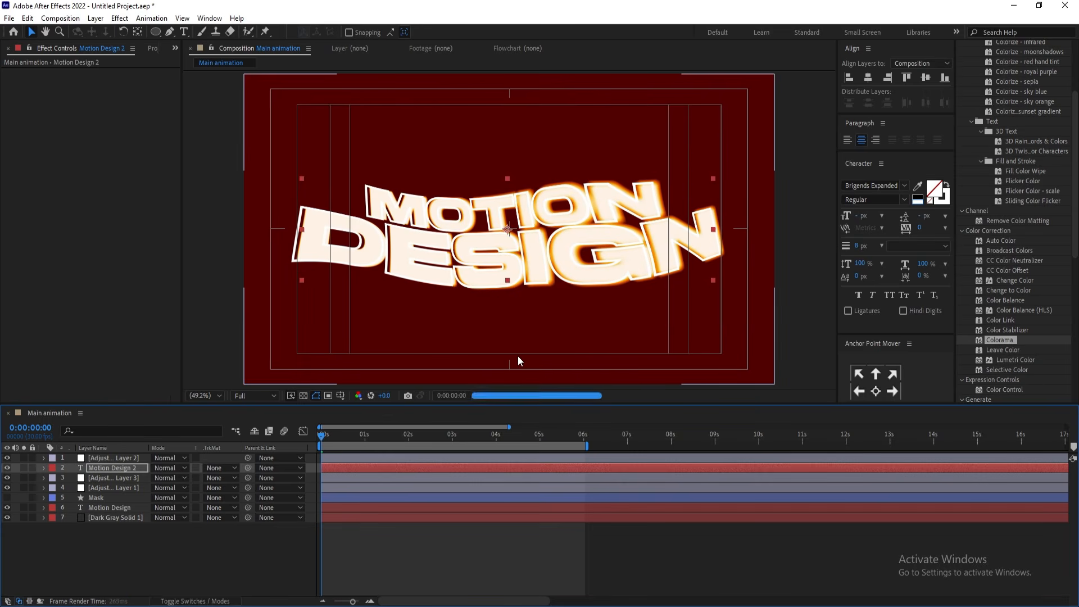
pyautogui.press('Right')
pyautogui.press('Right')
pyautogui.press('Right')
pyautogui.press('Right')
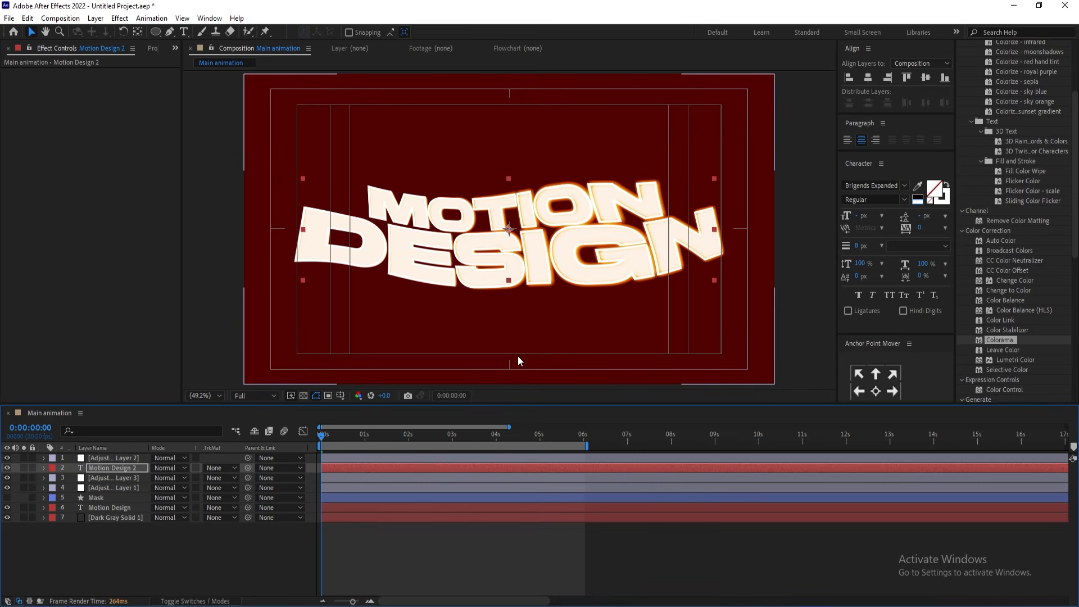
# Scrub the timeline to about 0:00:05:03 to check the offset outline, and return to the first frame.
pyautogui.moveTo(356, 436); pyautogui.dragTo(517, 436)
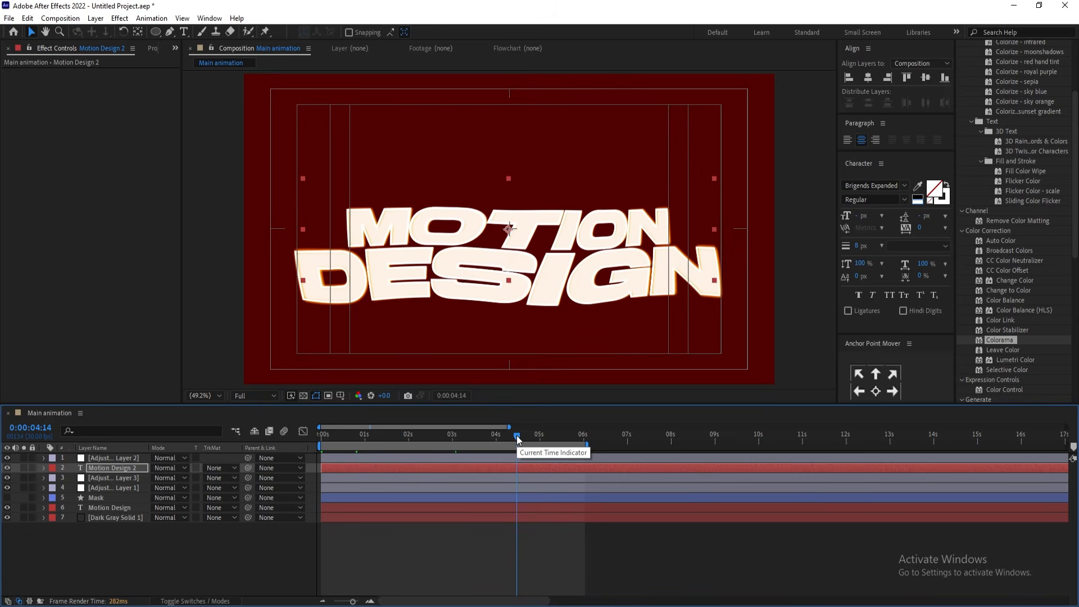
pyautogui.click(544, 435)
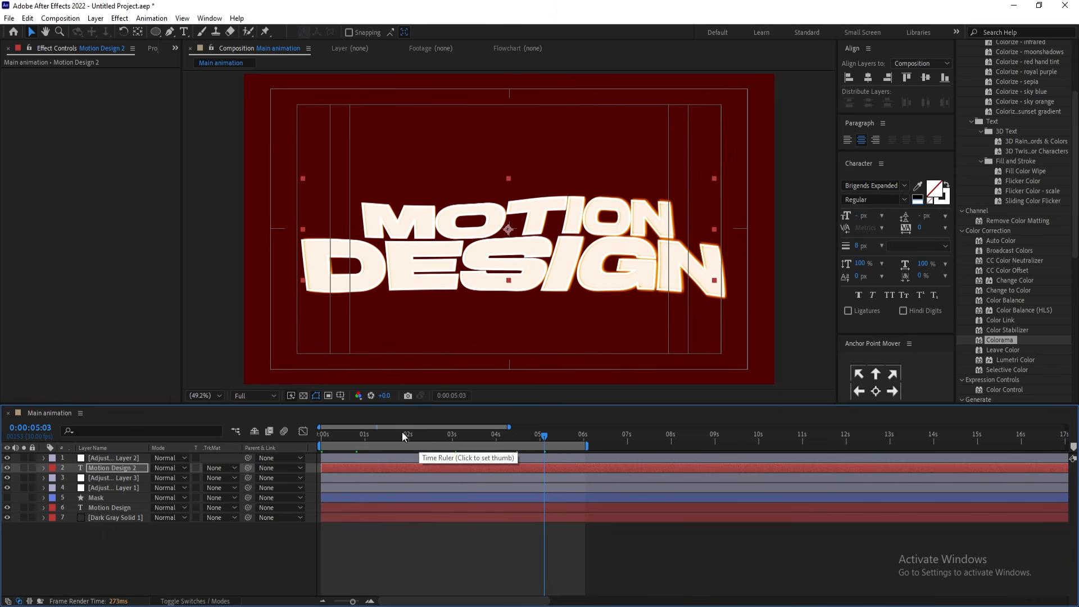
pyautogui.moveTo(392, 432); pyautogui.dragTo(231, 435)
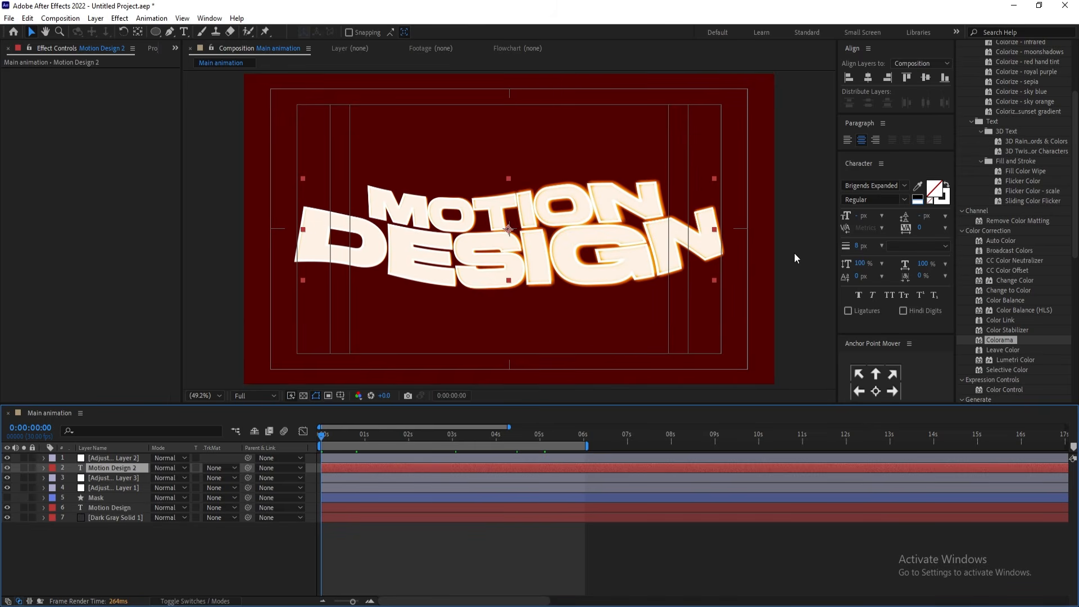
# Set the Motion Design 2 outline's stroke width to 12 px and nudge the layer slightly further left.
pyautogui.click(863, 249)
pyautogui.write('12')
pyautogui.press('Return')
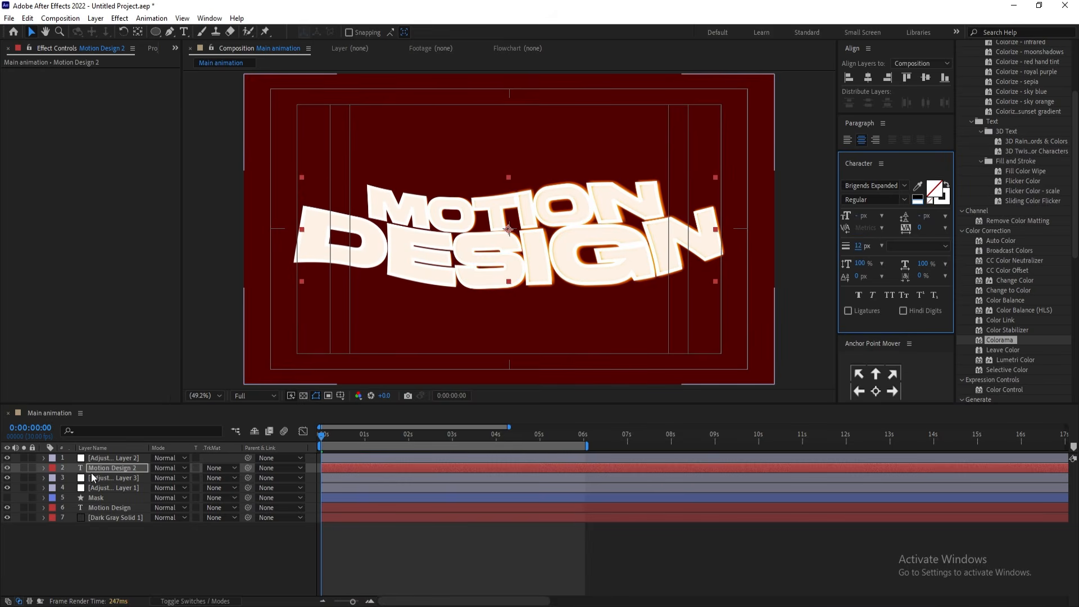
pyautogui.click(109, 470)
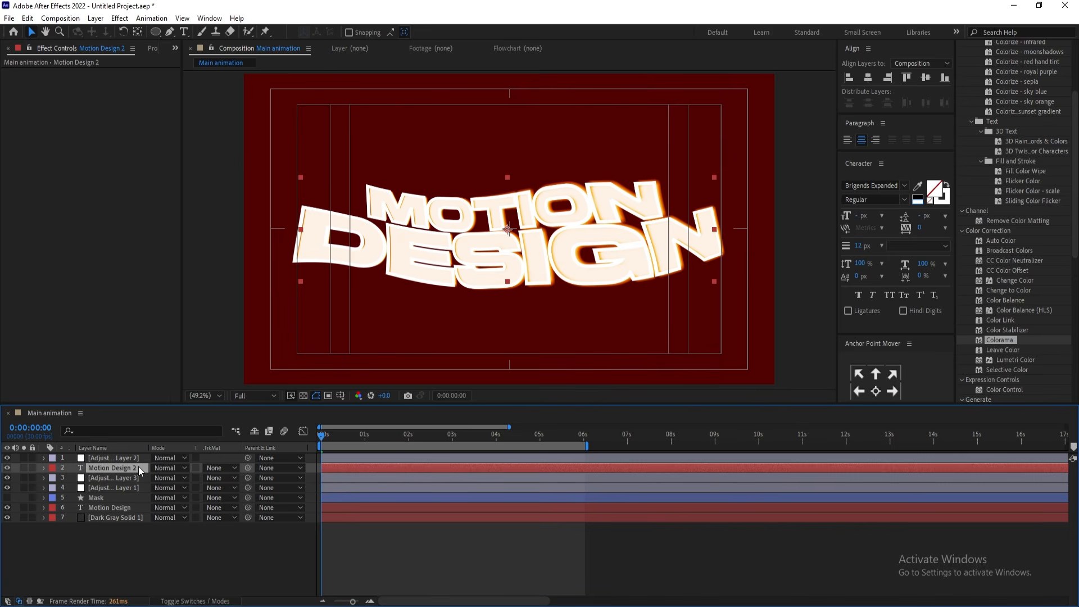
# Duplicate the Motion Design 2 outline, set the copy's stroke width to 1 px, and offset it slightly up and left.
pyautogui.hotkey('ctrl', 'd')
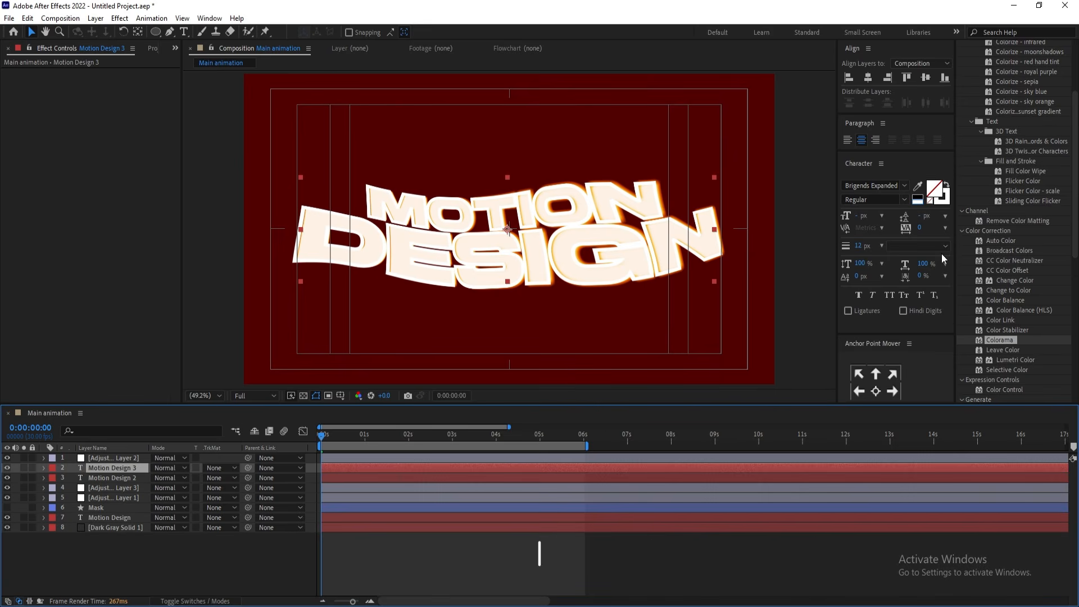
pyautogui.click(860, 246)
pyautogui.write('1')
pyautogui.press('Return')
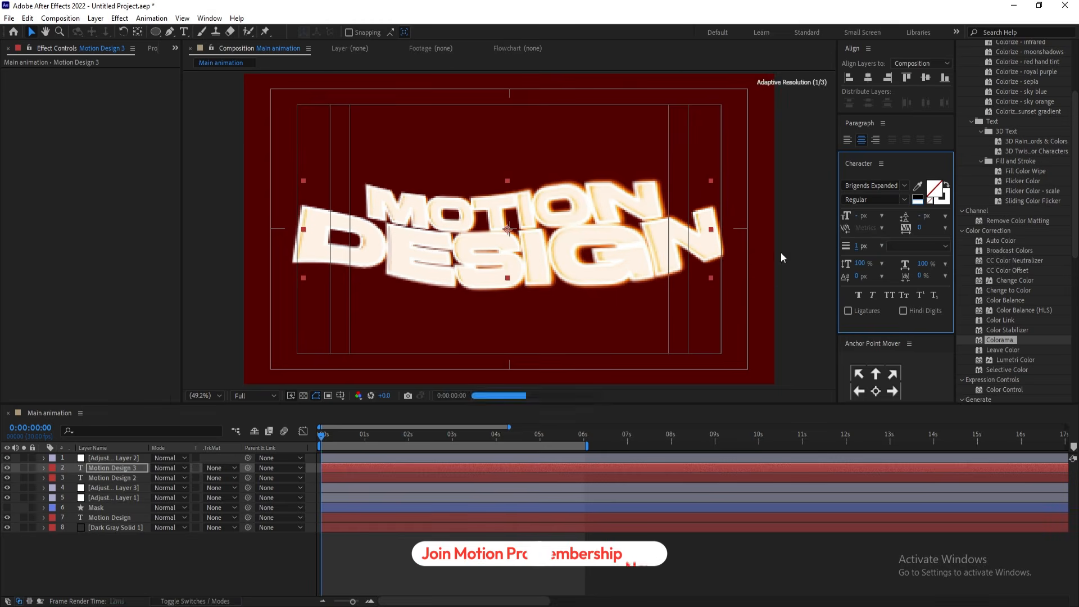
pyautogui.click(128, 468)
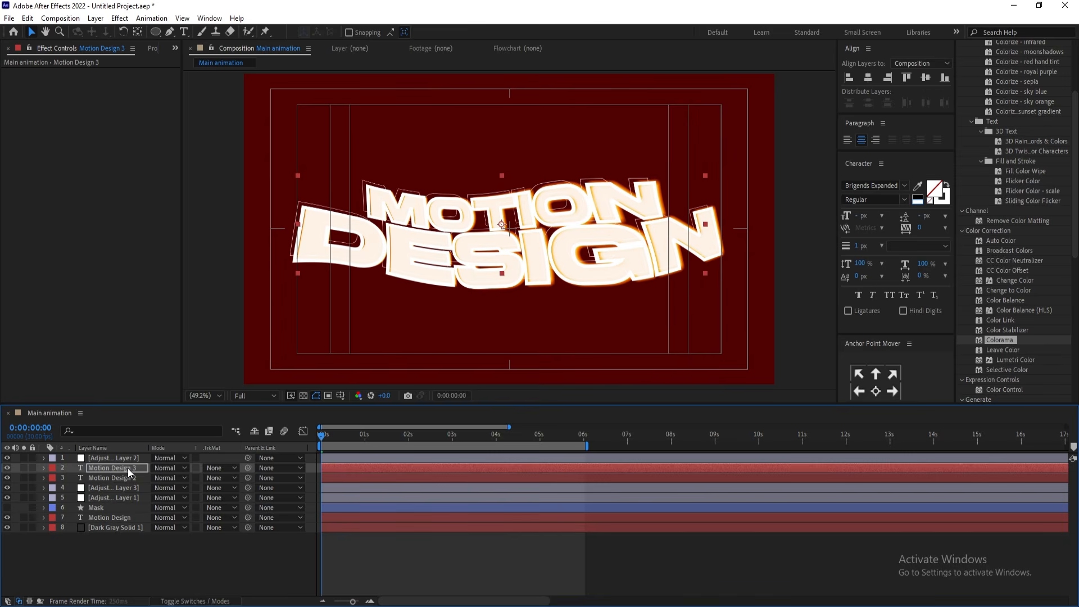
# Preview the layered outlines along the timeline, return to the first frame, and show the top adjustment layer's Turbulent Displace settings.
pyautogui.press('space')
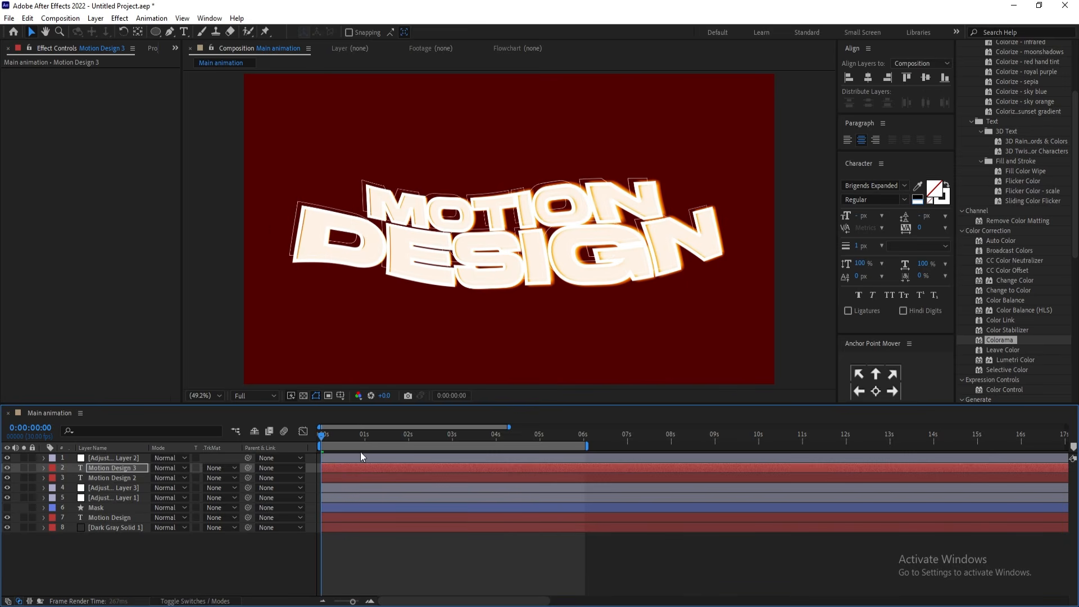
pyautogui.click(463, 438)
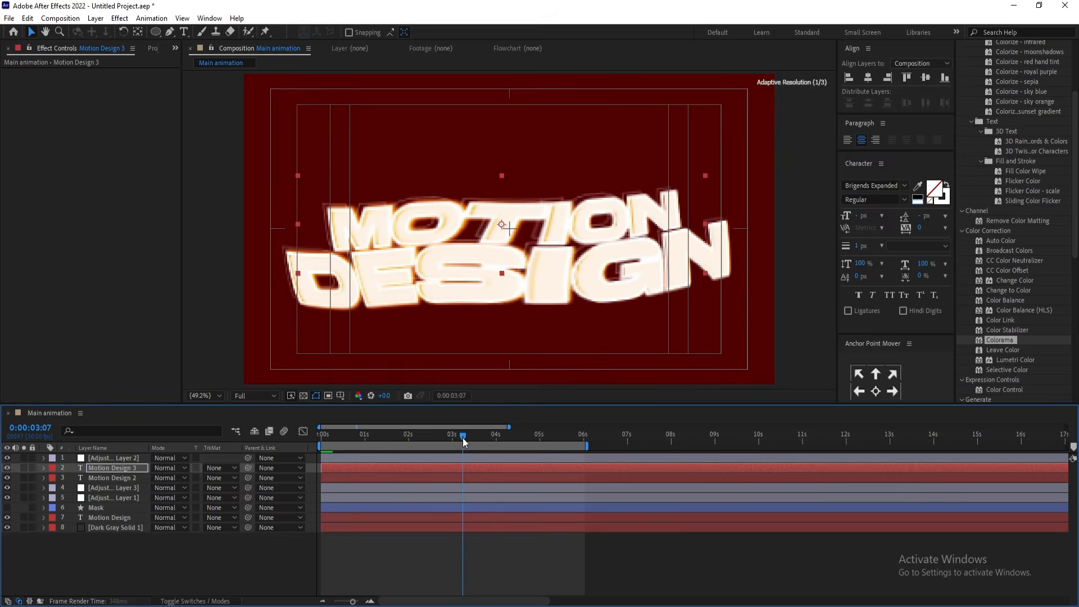
pyautogui.moveTo(463, 437); pyautogui.dragTo(563, 438)
pyautogui.press('Home')
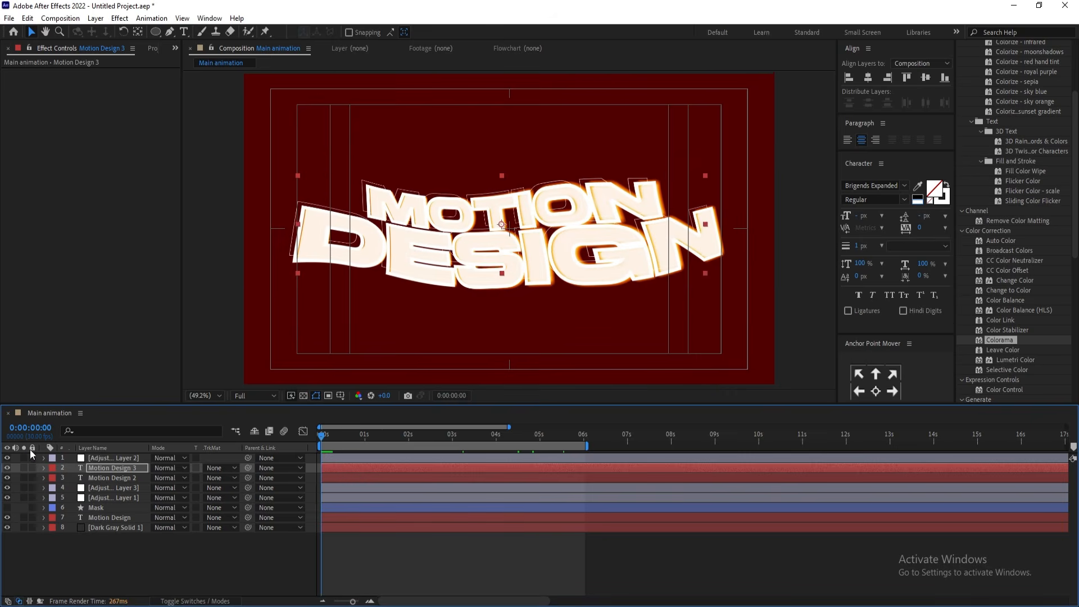
pyautogui.click(100, 458)
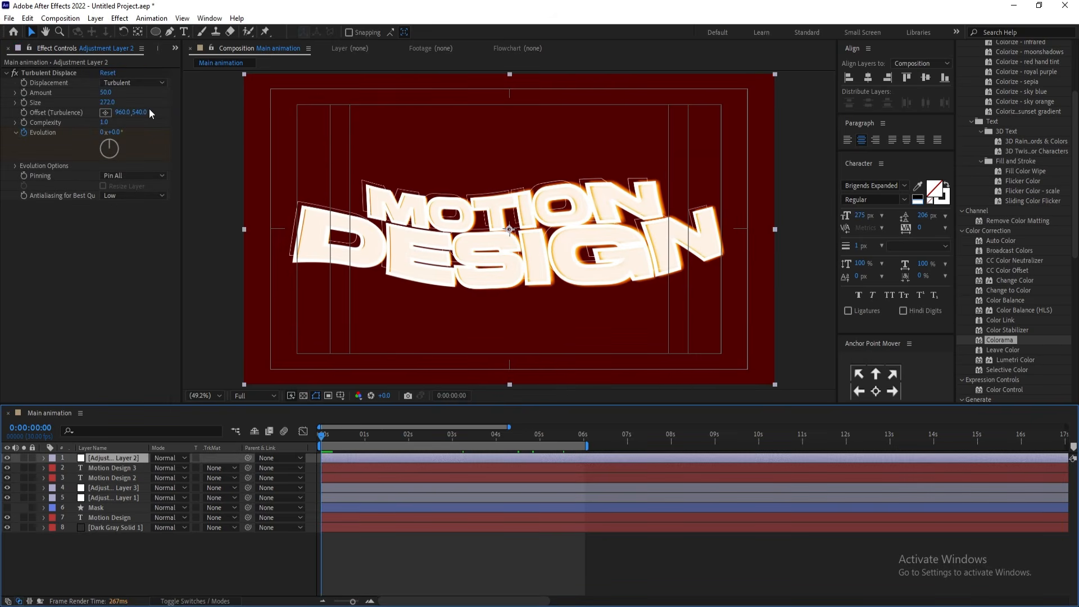
# Set the top adjustment layer's Turbulent Displace size to 109, check the distortion at 0:00:02:21, and return to the first frame.
pyautogui.moveTo(110, 102); pyautogui.dragTo(54, 109)
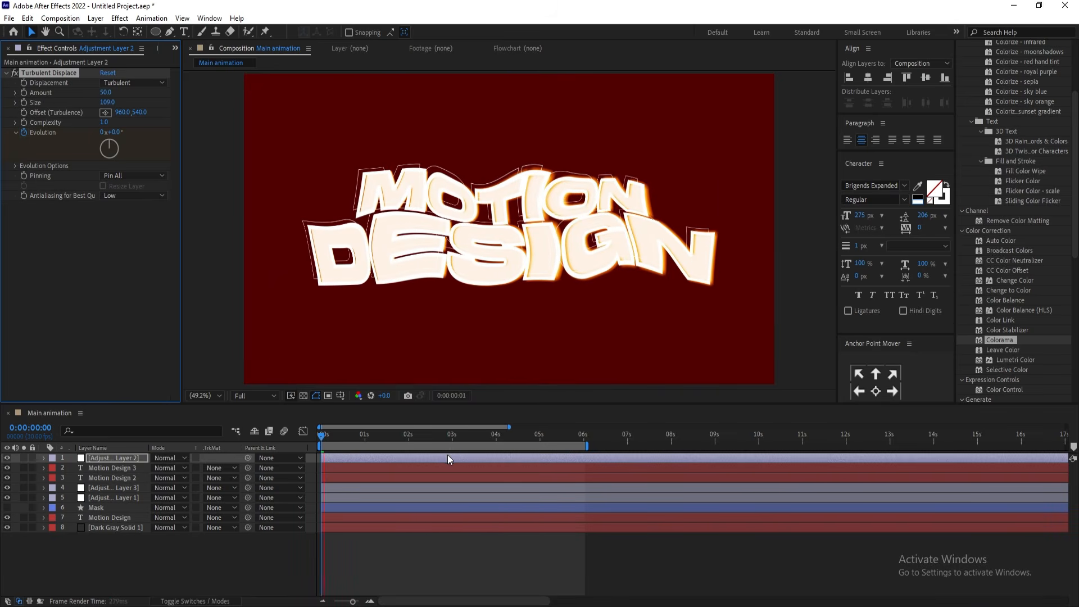
pyautogui.click(440, 437)
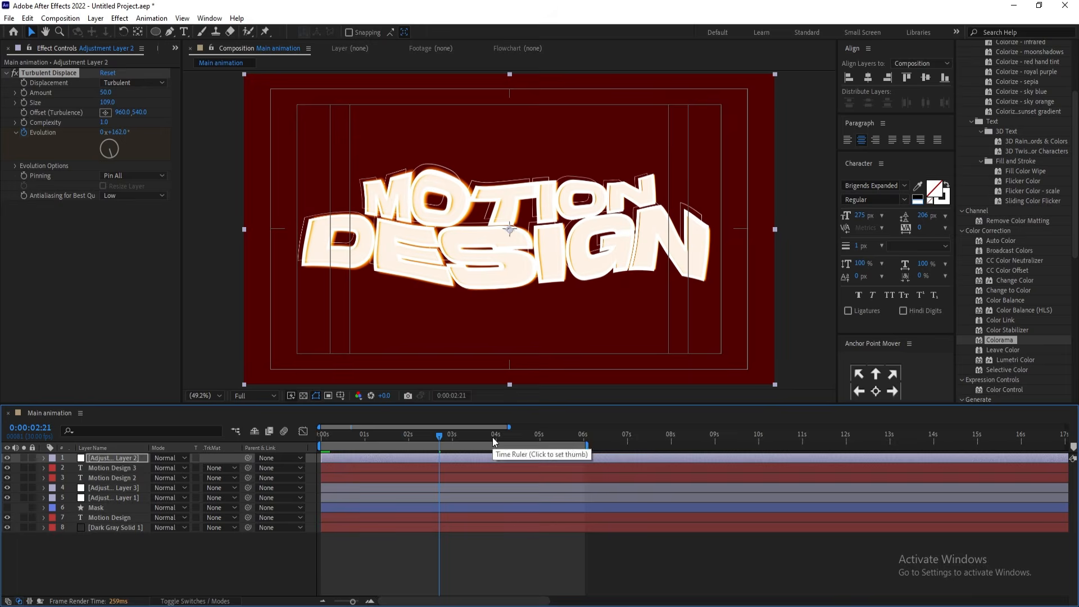
pyautogui.moveTo(492, 437); pyautogui.dragTo(214, 439)
# Add a new adjustment layer at the top of the layer stack and apply the CC Vignette effect to it.
pyautogui.click(157, 547)
pyautogui.rightClick(157, 547)
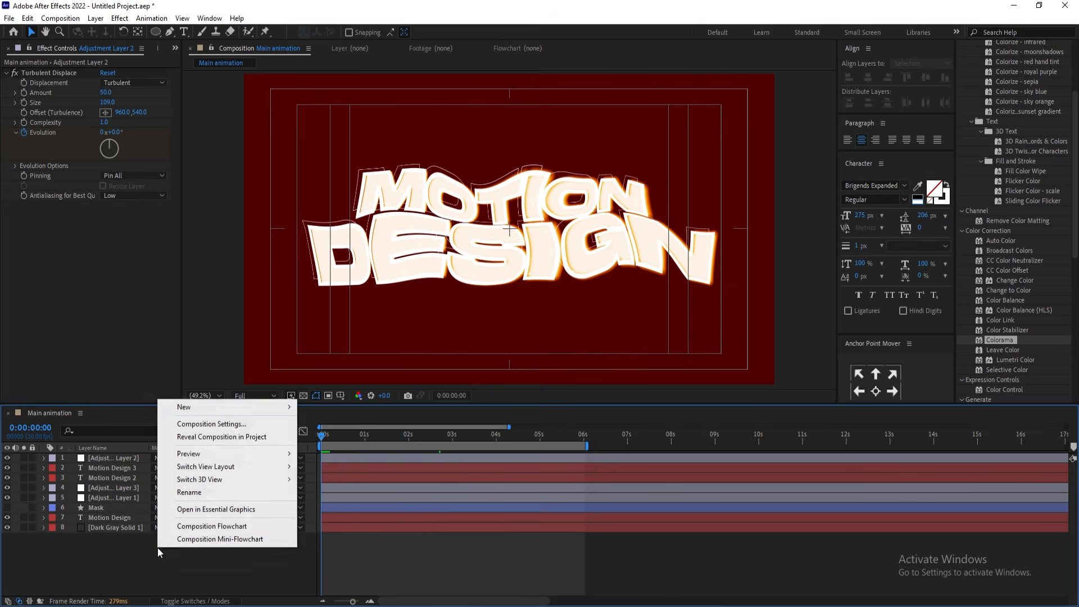
pyautogui.moveTo(284, 407)
pyautogui.click(394, 501)
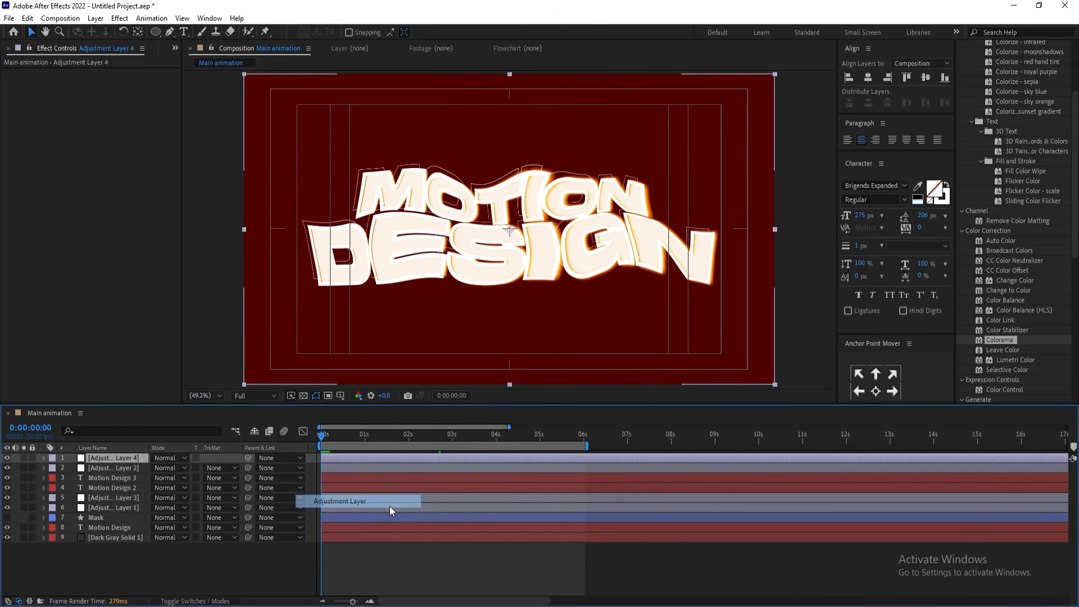
pyautogui.scroll(3, 1019, 201)
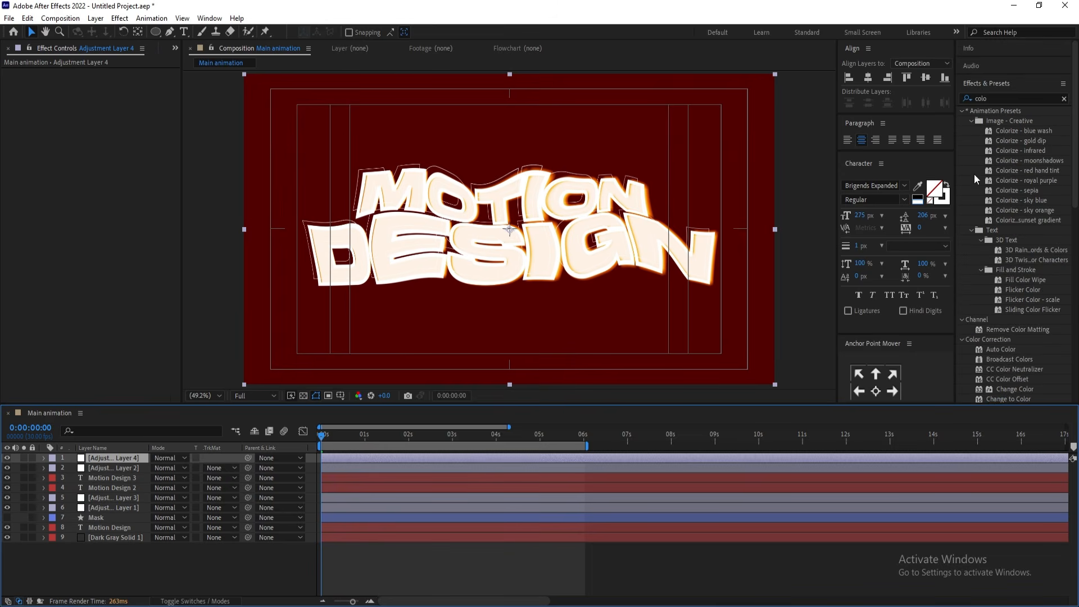
pyautogui.click(1007, 99)
pyautogui.write('cc v')
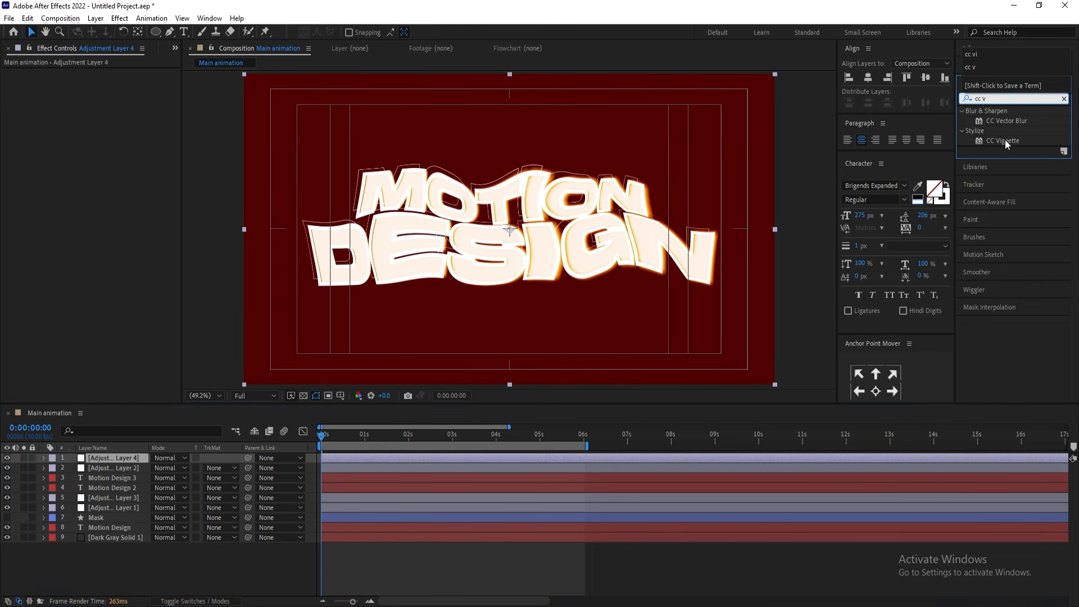
pyautogui.doubleClick(1005, 139)
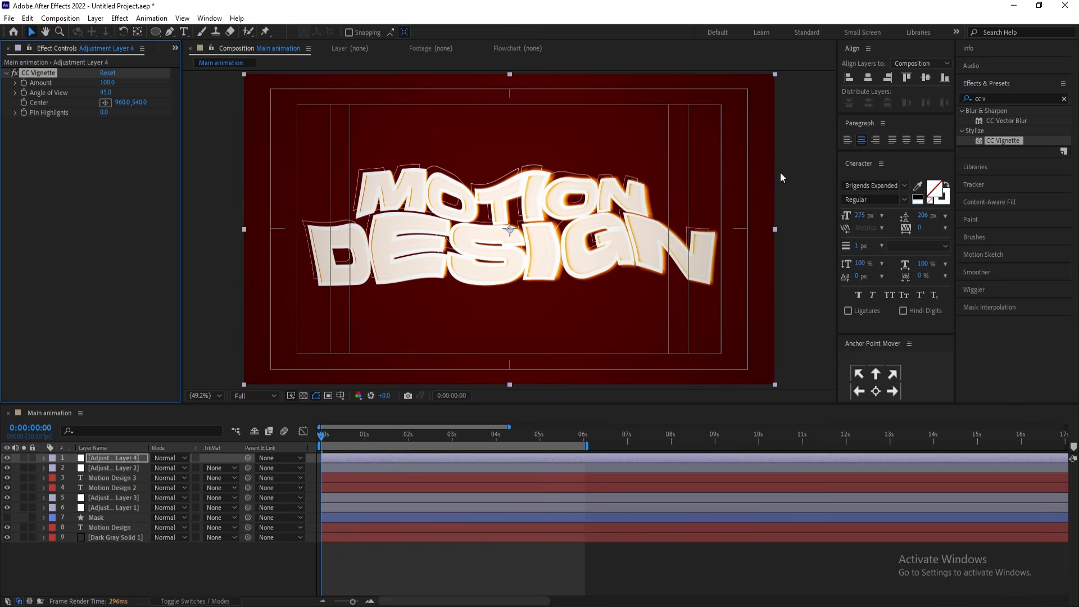
# Apply the Noise effect to the new adjustment layer and set its amount of noise to 25%.
pyautogui.click(995, 99)
pyautogui.doubleClick(995, 97)
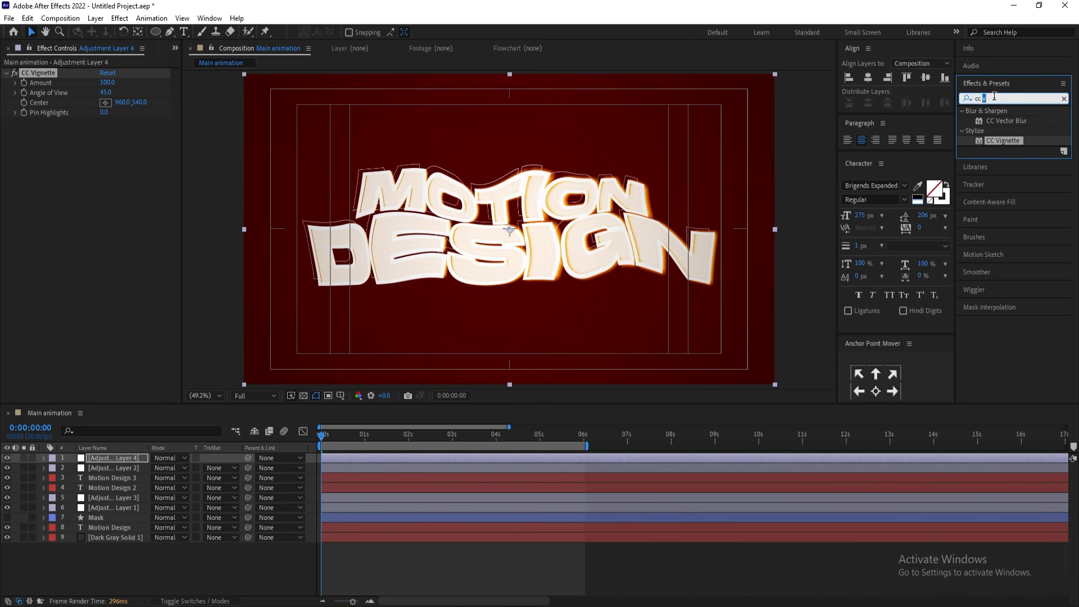
pyautogui.write('noi')
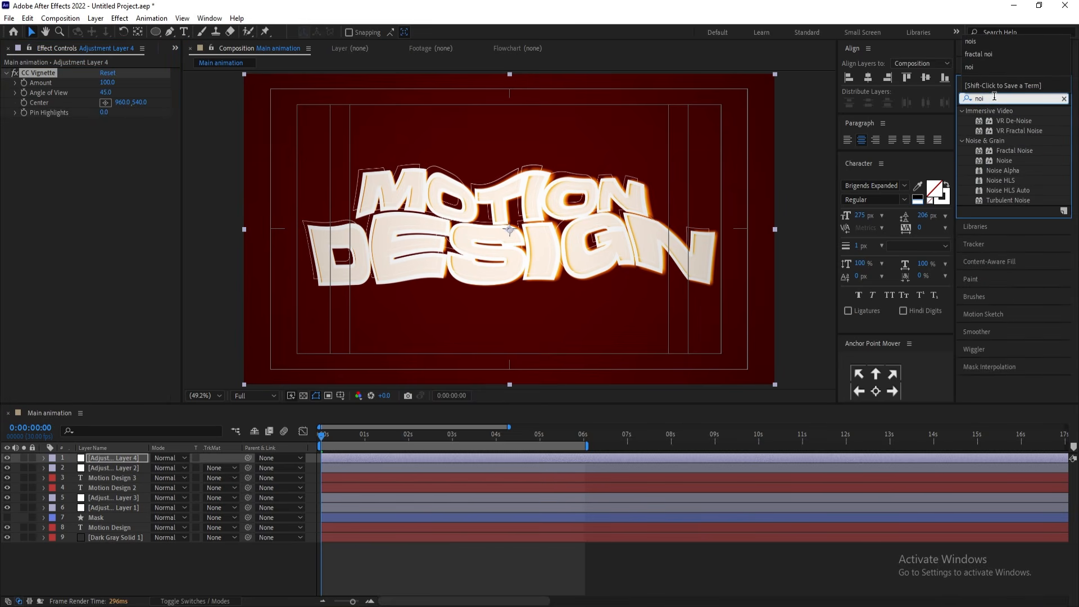
pyautogui.doubleClick(1000, 163)
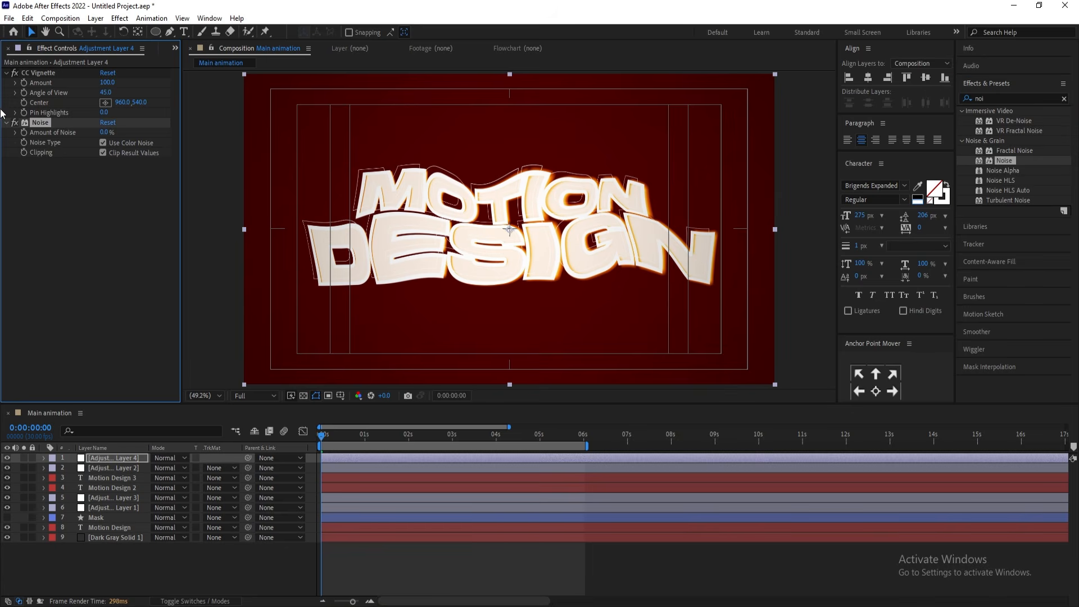
pyautogui.click(102, 132)
pyautogui.write('25')
pyautogui.press('Return')
# Apply the Posterize Time effect to the same adjustment layer with a frame rate of 15.
pyautogui.click(992, 98)
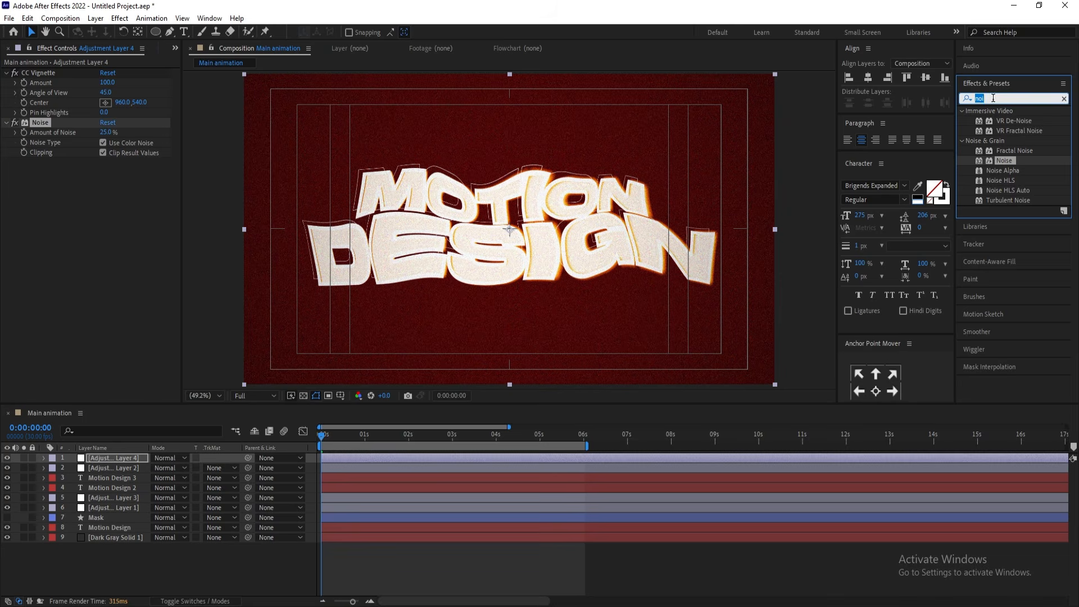
pyautogui.write('pos')
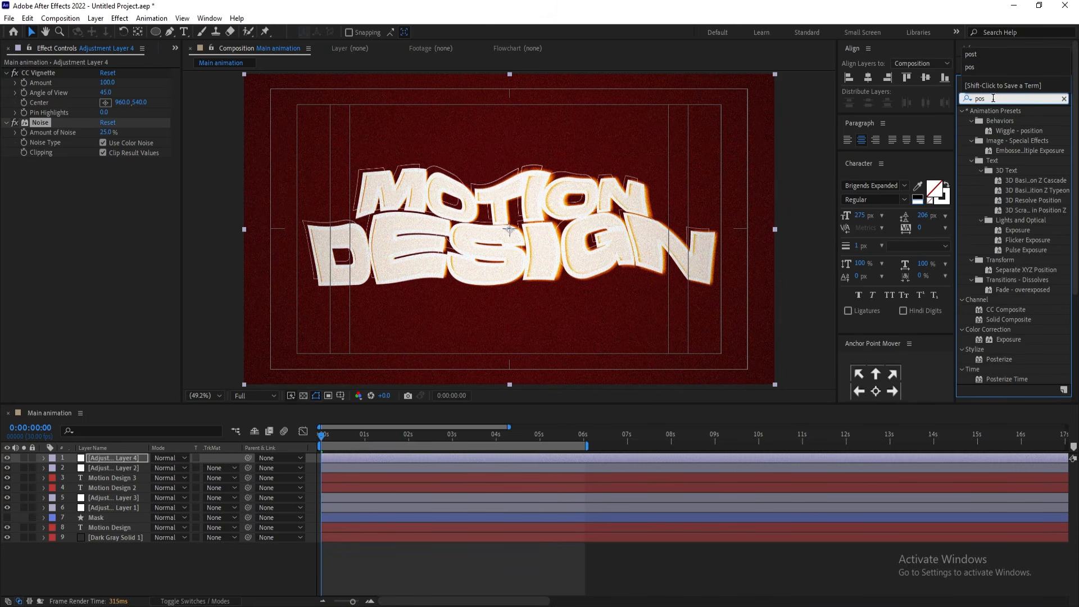
pyautogui.doubleClick(1013, 377)
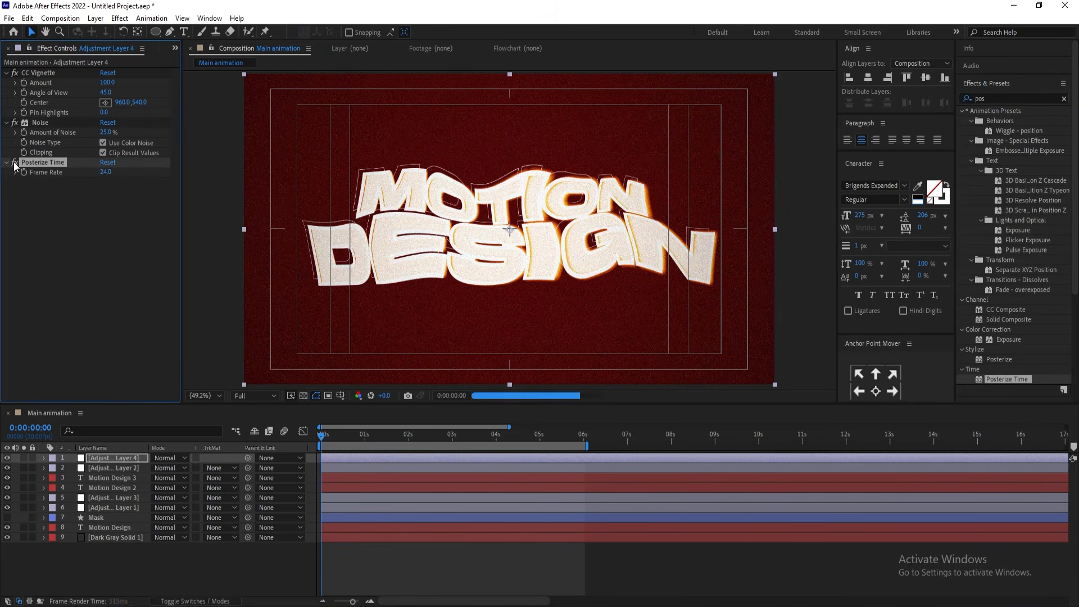
pyautogui.click(104, 172)
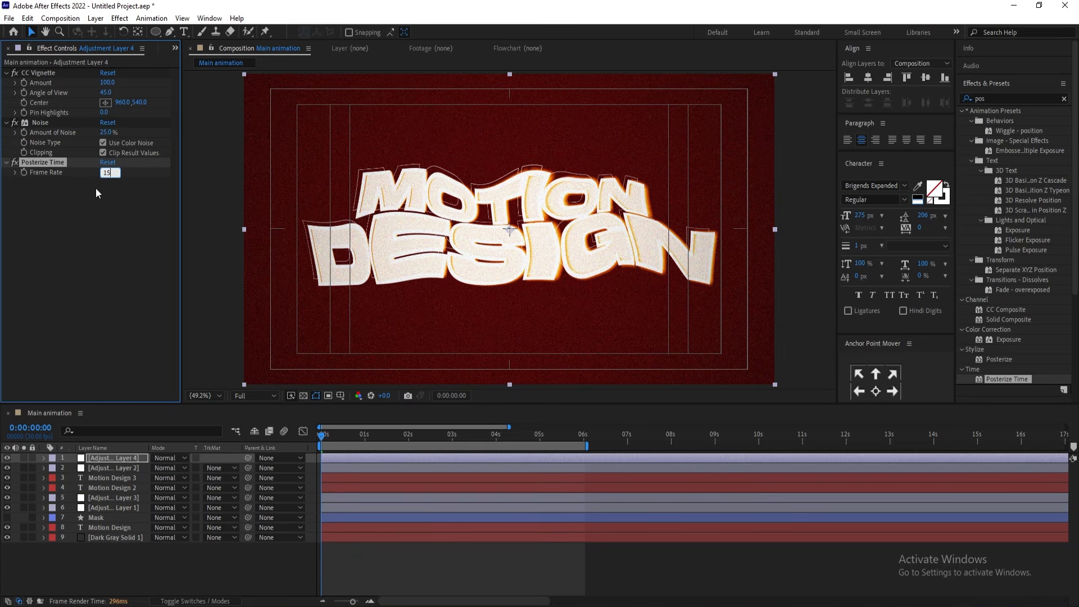
pyautogui.press('Return')
# Compare the composition with and without the Motion Design 2 outline layer, including a short preview with that layer hidden.
pyautogui.click(7, 487)
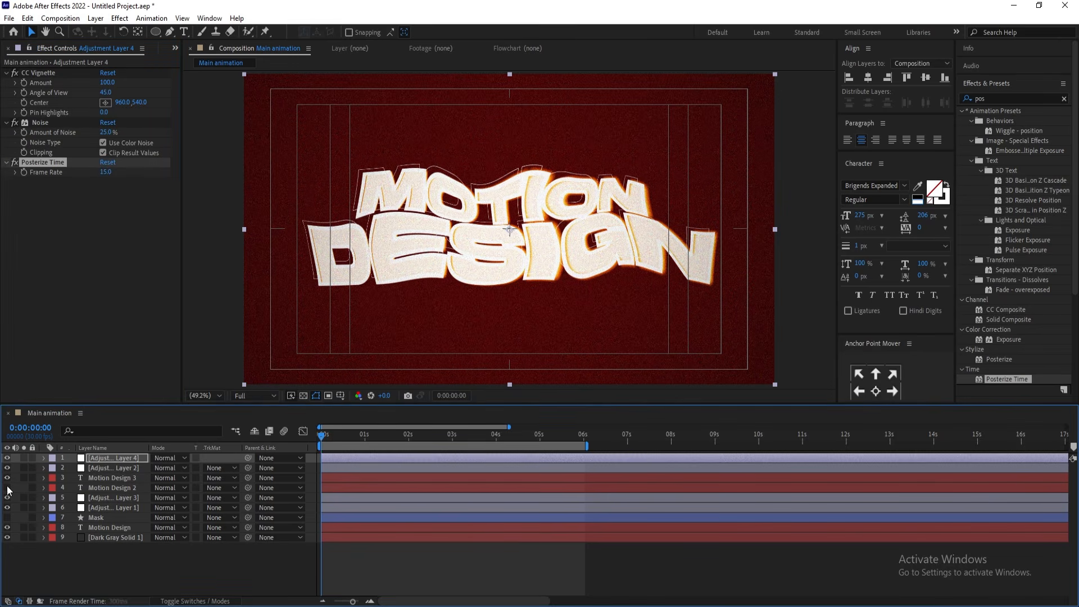
pyautogui.press('space')
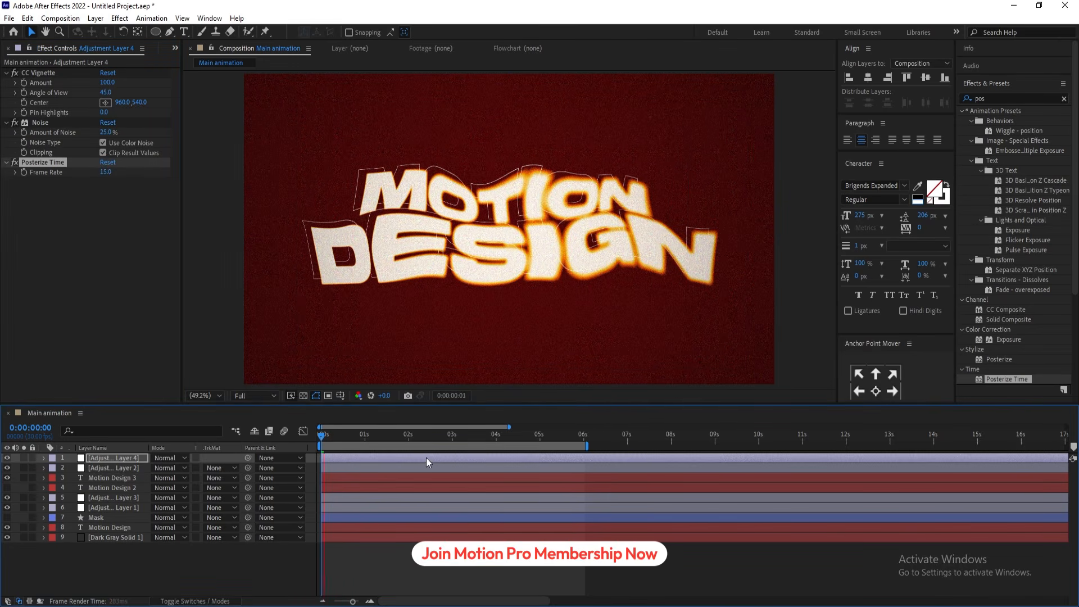
pyautogui.press('space')
pyautogui.scroll(-2, 764, 287)
pyautogui.click(759, 290)
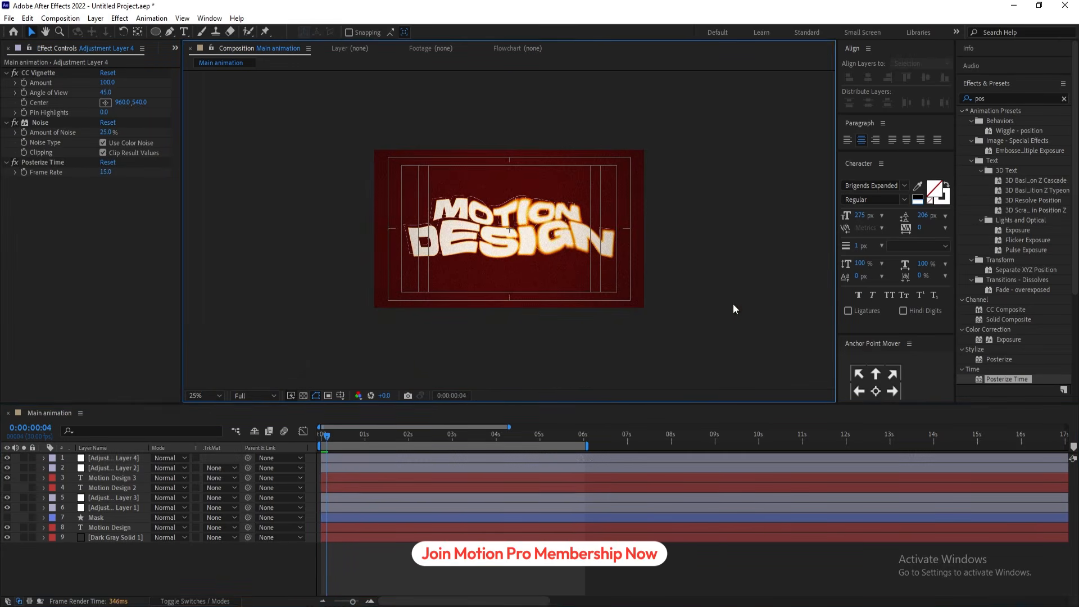
pyautogui.click(213, 395)
pyautogui.click(214, 188)
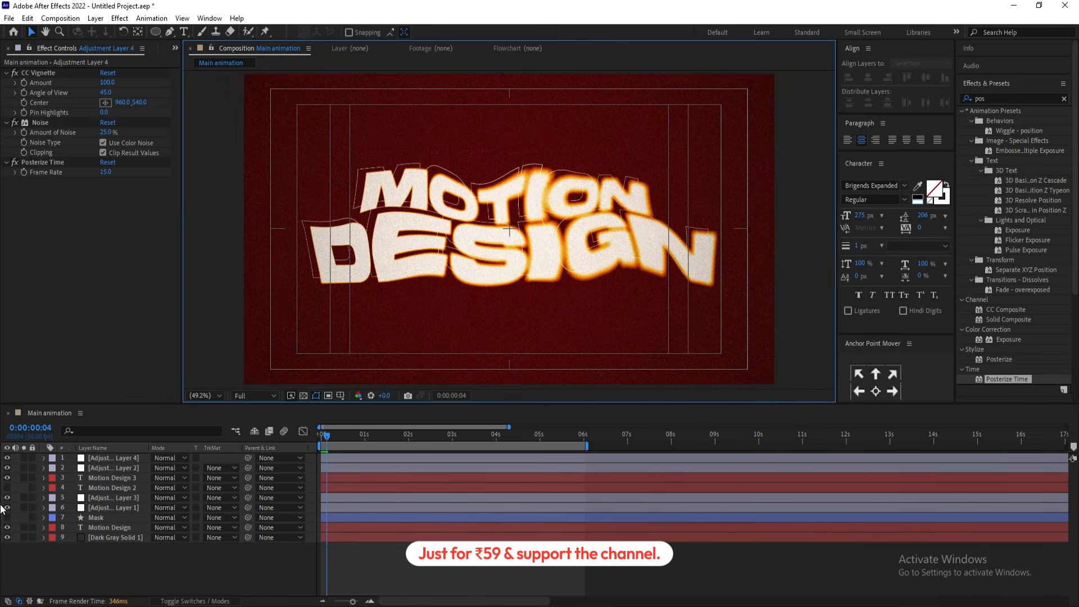
pyautogui.click(8, 487)
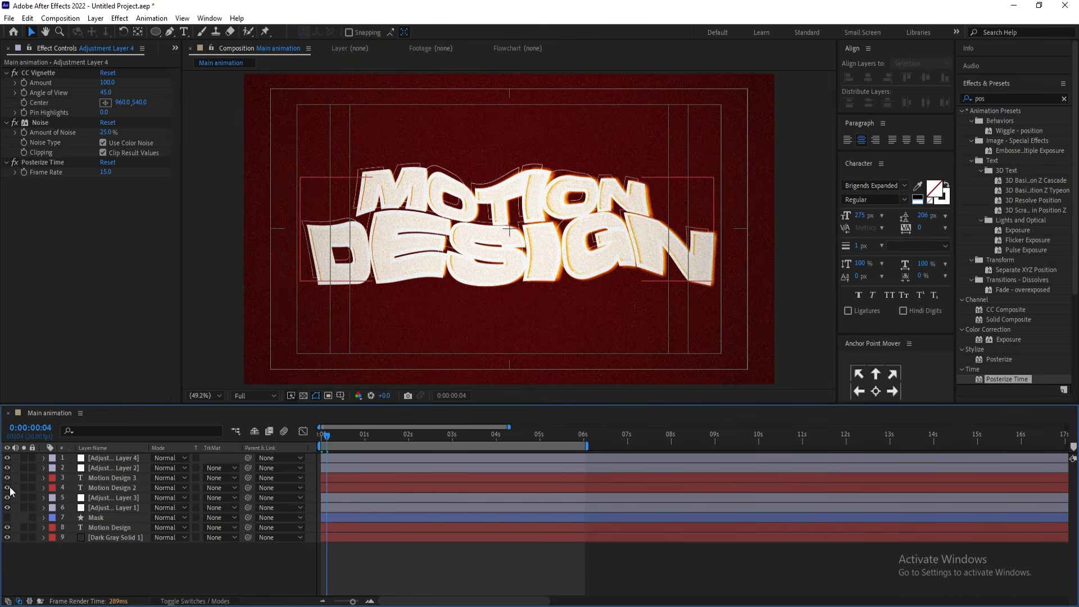
pyautogui.click(9, 487)
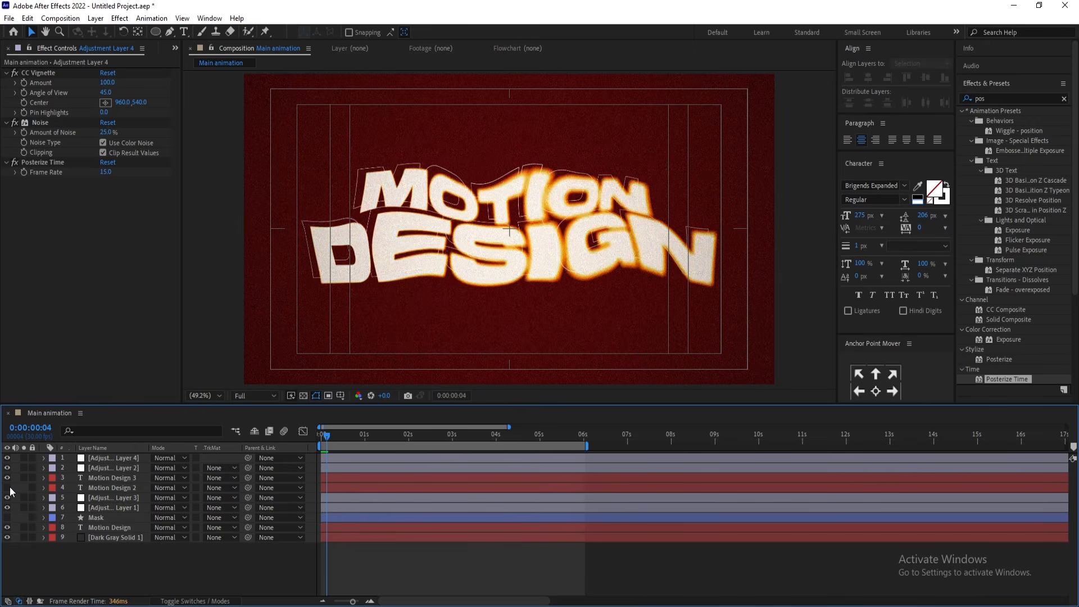
pyautogui.click(9, 487)
# Try a black fill on the main Motion Design text, and restore its white fill.
pyautogui.click(100, 531)
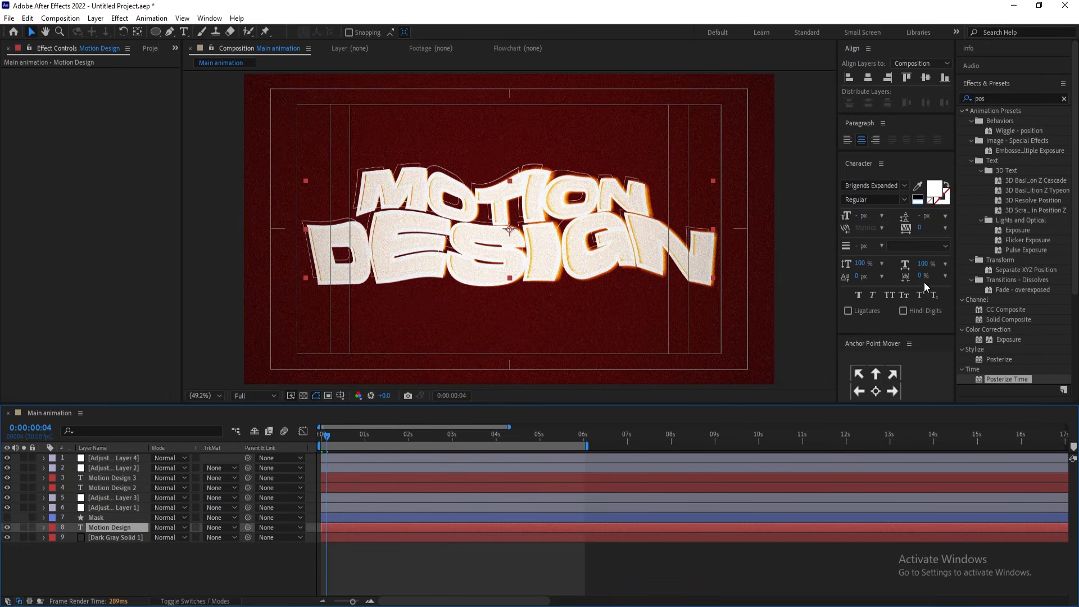
pyautogui.click(917, 198)
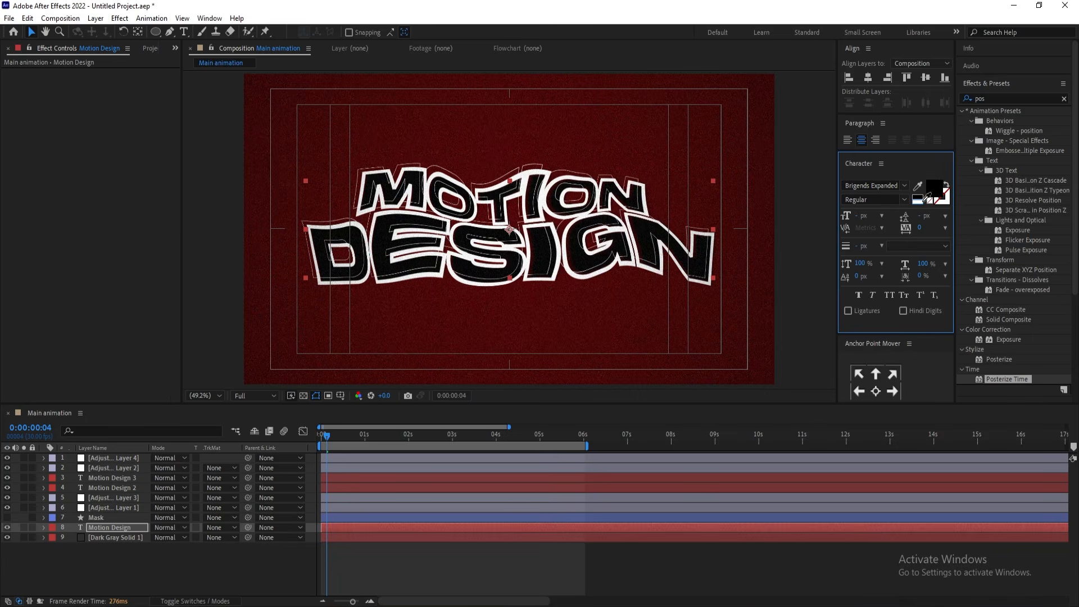
pyautogui.click(920, 202)
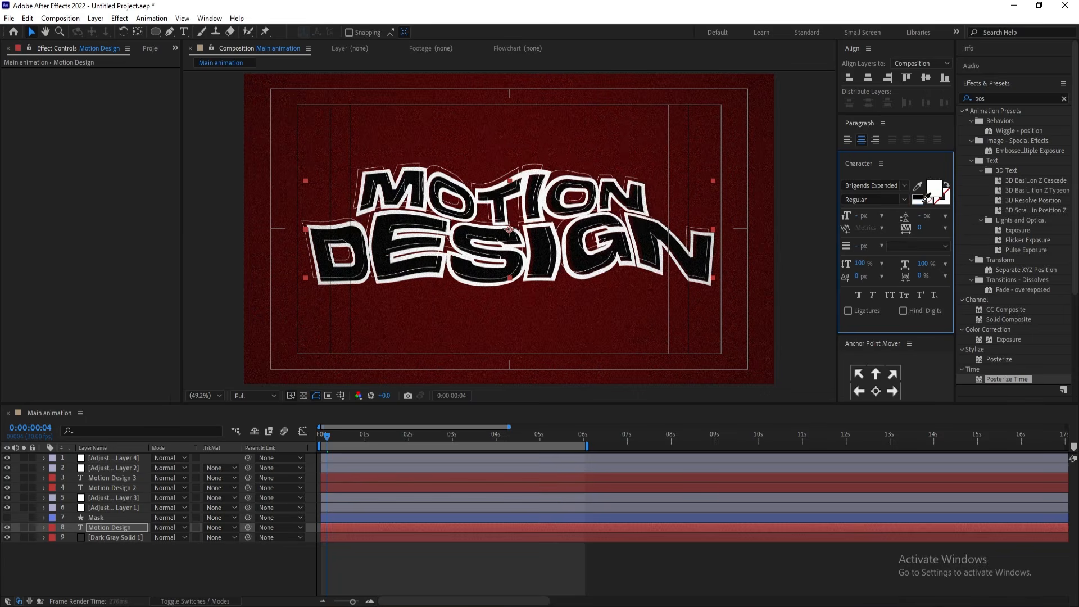
# Delete the Motion Design 2 outline layer and set the Motion Design 3 outline's stroke width to 2 px.
pyautogui.click(127, 484)
pyautogui.press('Delete')
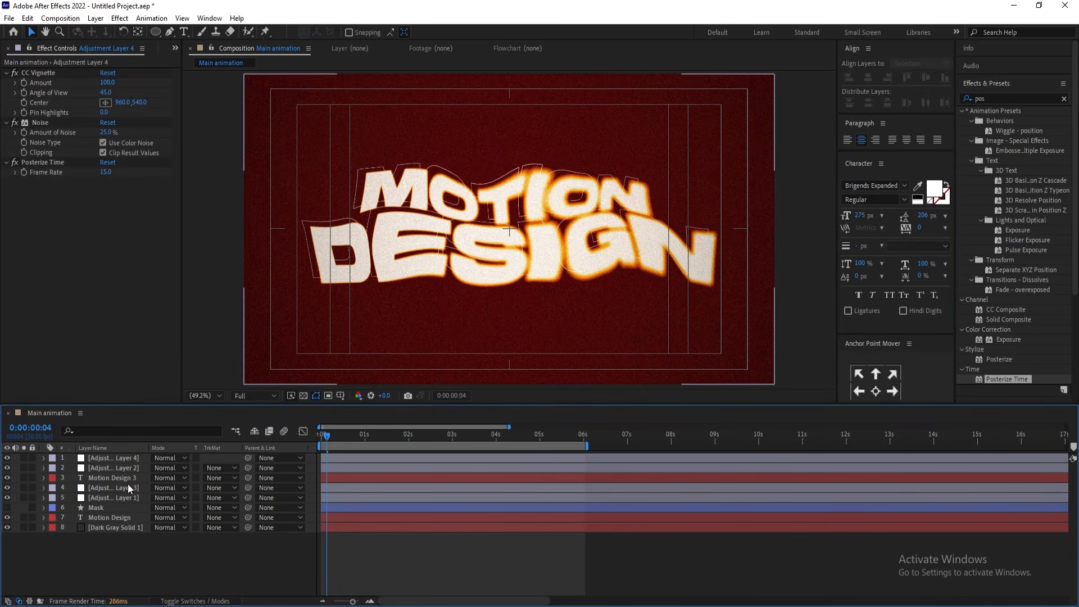
pyautogui.click(121, 477)
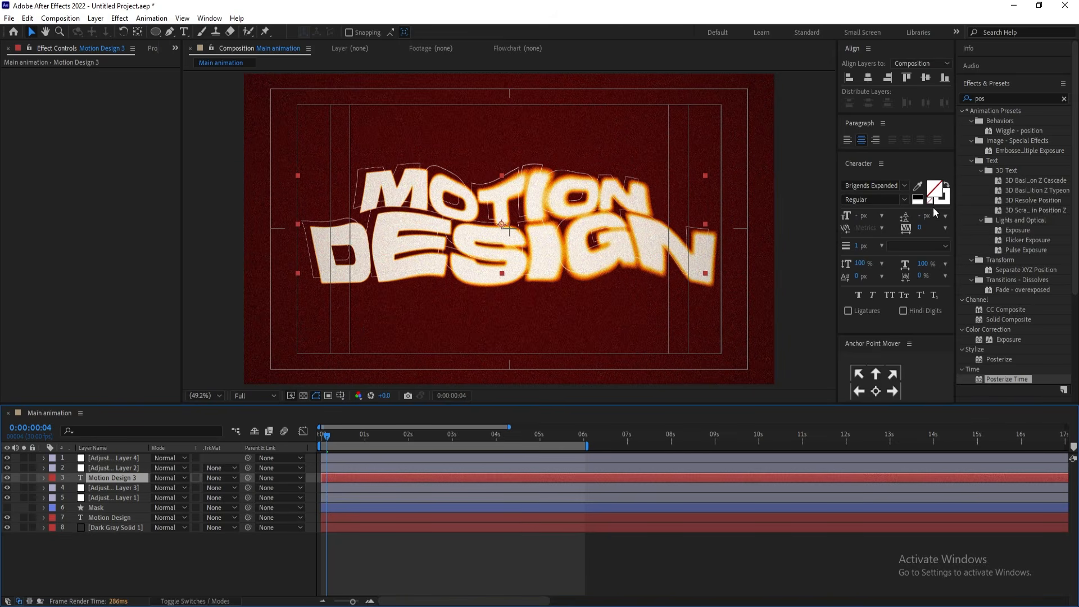
pyautogui.click(862, 247)
pyautogui.write('3')
pyautogui.press('Return')
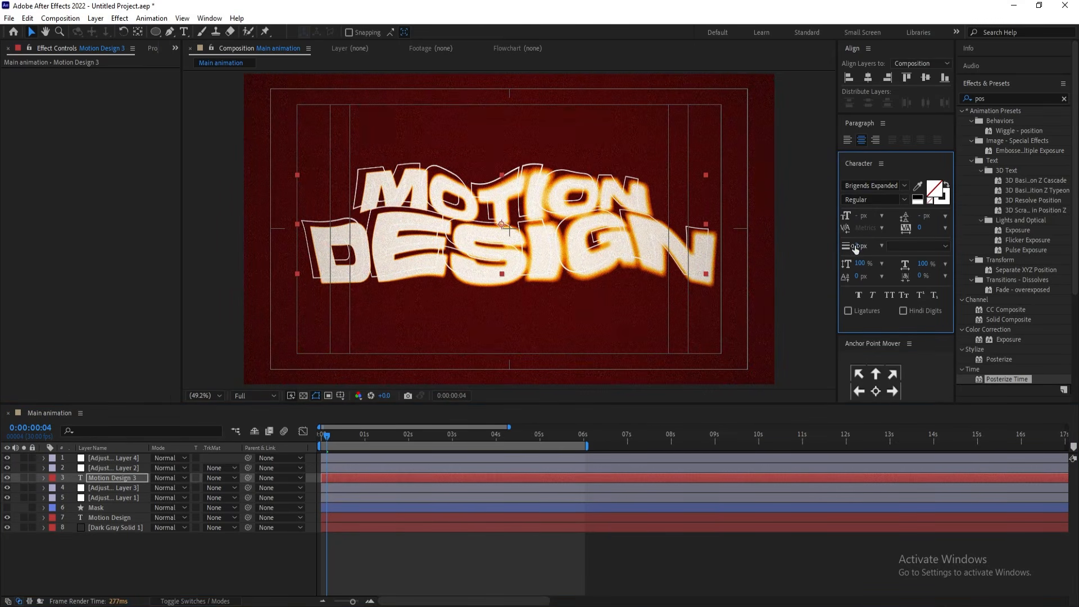
pyautogui.write('2')
pyautogui.press('Return')
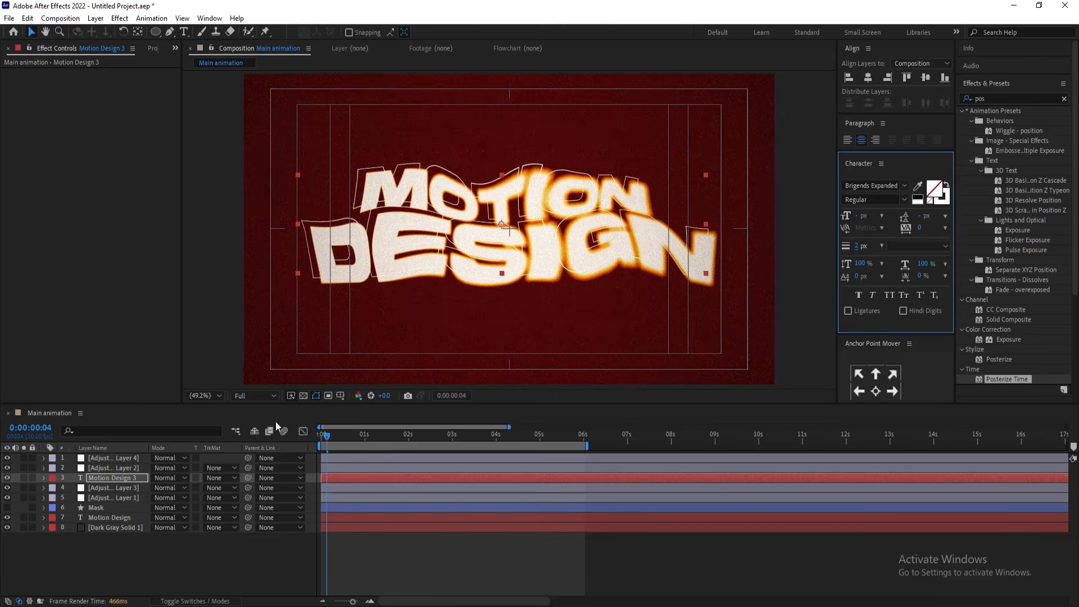
# Preview about the first second of the animation from the first frame, and return to the start.
pyautogui.click(319, 434)
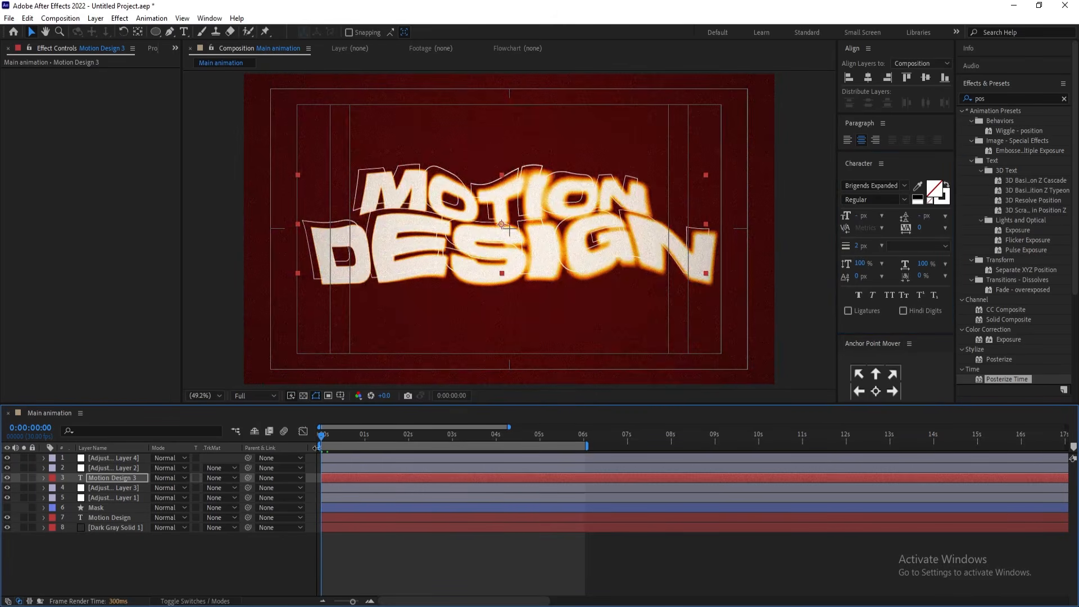
pyautogui.press('space')
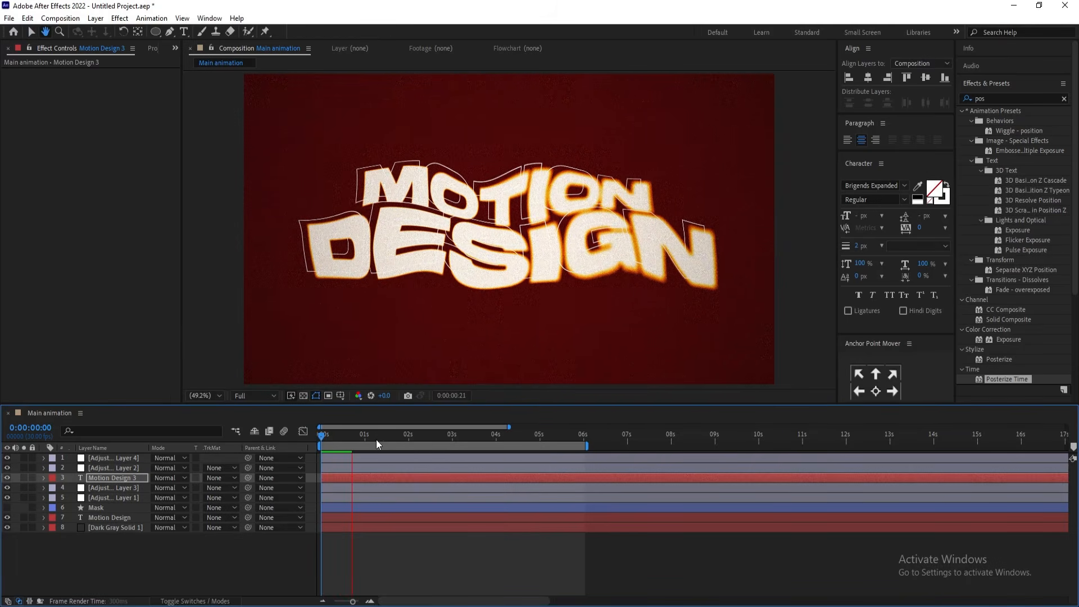
pyautogui.press('space')
pyautogui.press('space')
pyautogui.press('space')
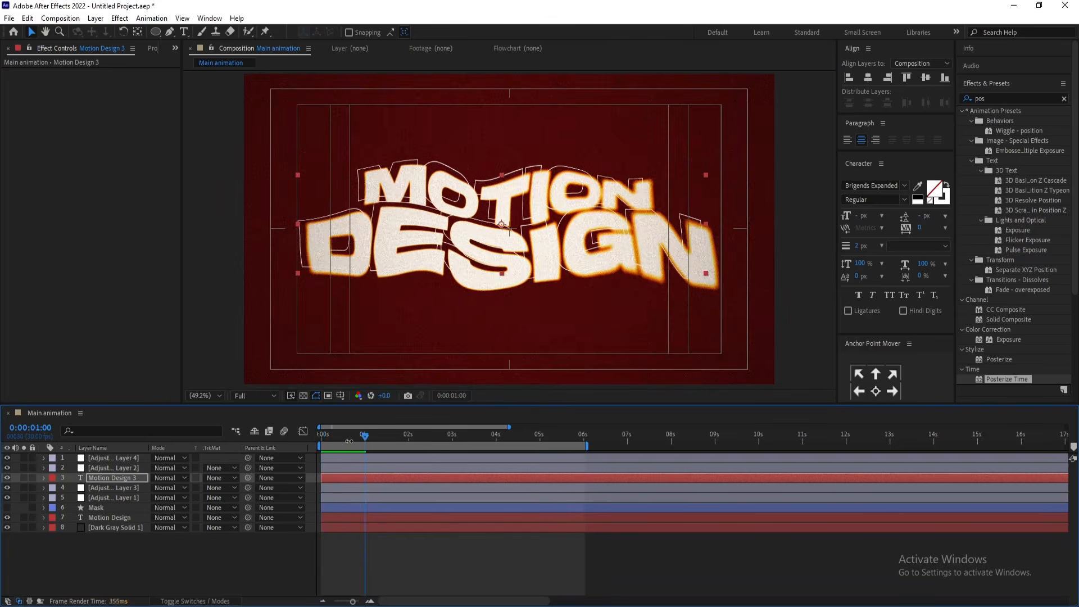
# Duplicate the Motion Design 3 outline, place the copy between the Motion Design text and the background solid, and scale it to 298%.
pyautogui.click(106, 477)
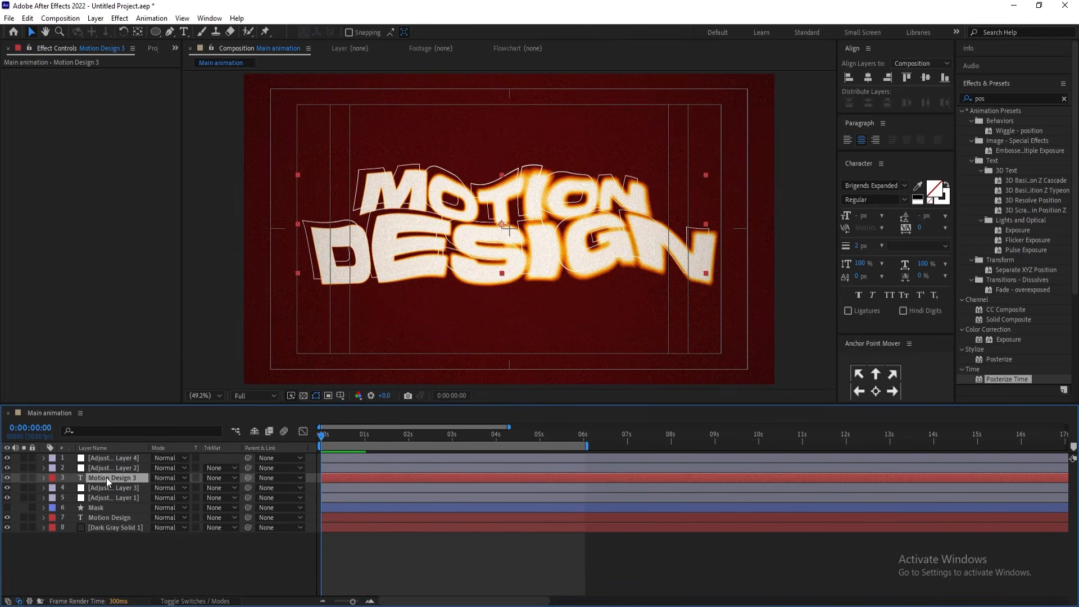
pyautogui.hotkey('ctrl', 'd')
pyautogui.moveTo(107, 477); pyautogui.dragTo(241, 497)
pyautogui.press('s')
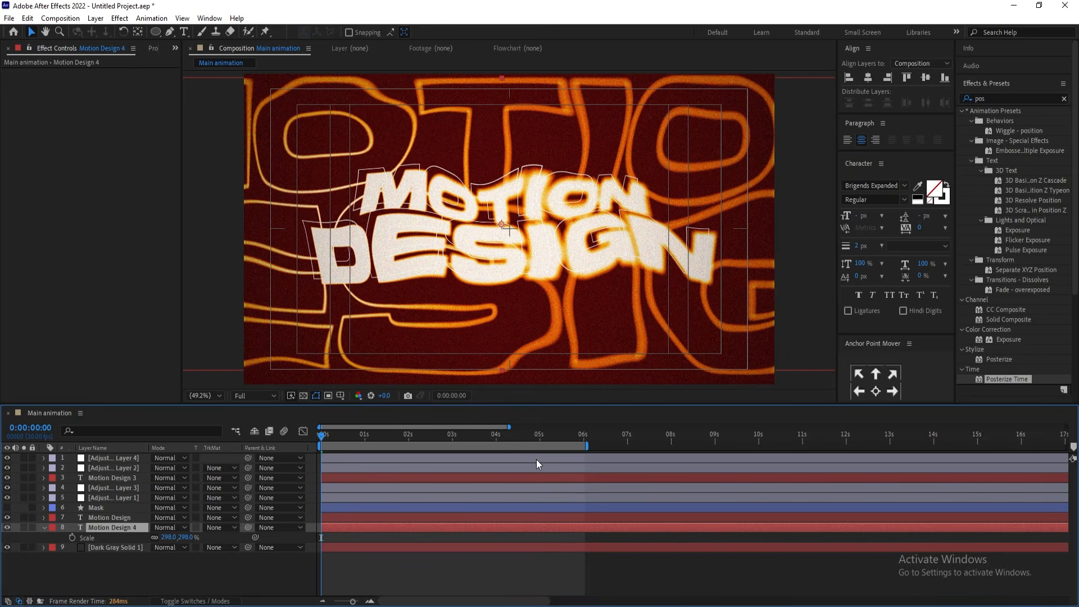
# Set the enlarged background outline's stroke width to 0.2 px and start previewing the animation.
pyautogui.click(859, 246)
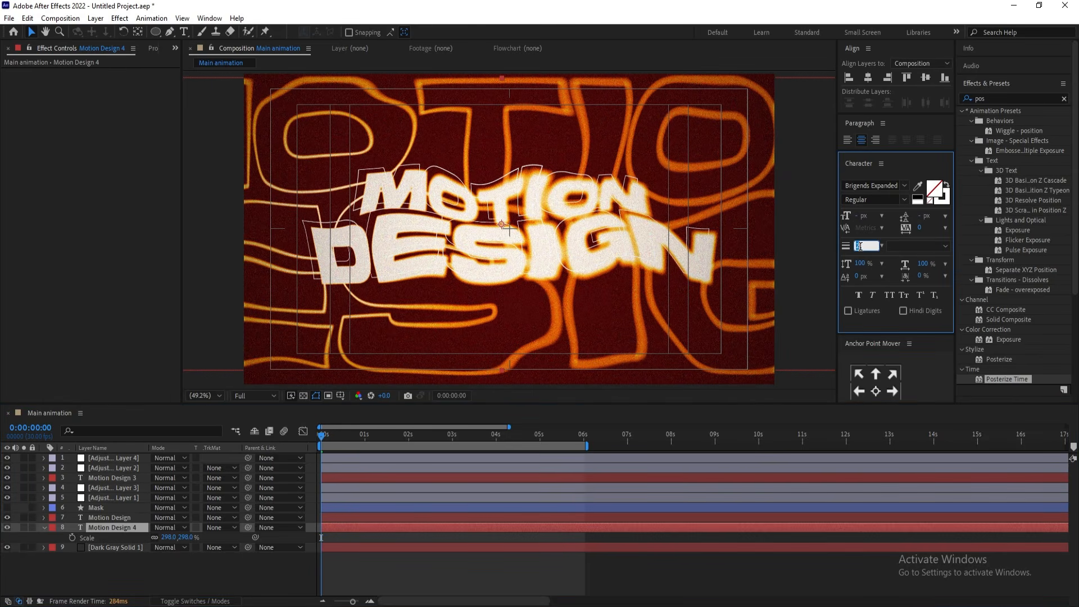
pyautogui.write('0.2')
pyautogui.press('Return')
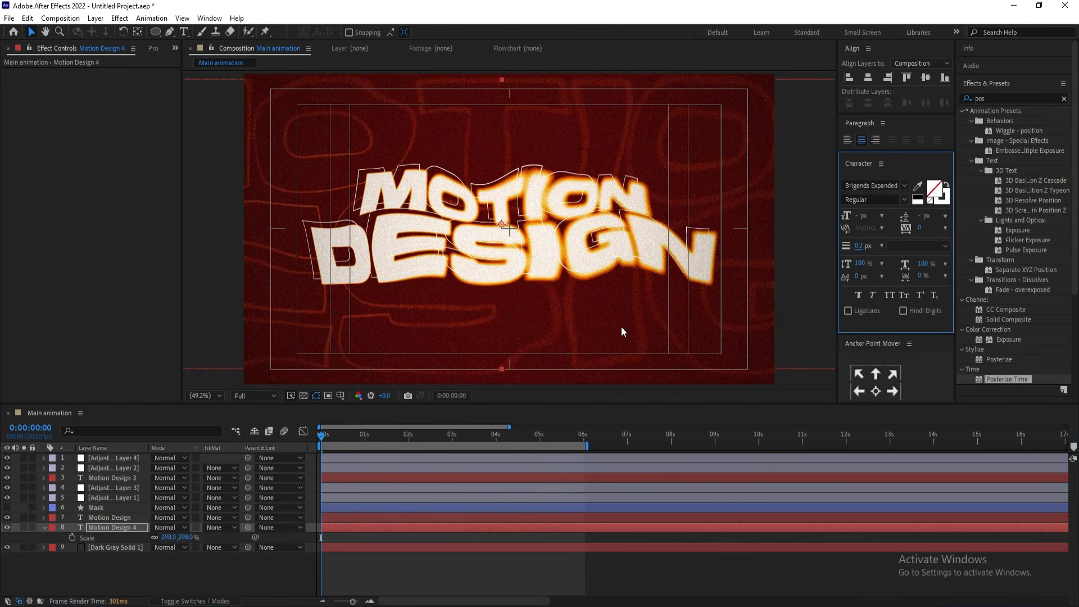
pyautogui.press('space')
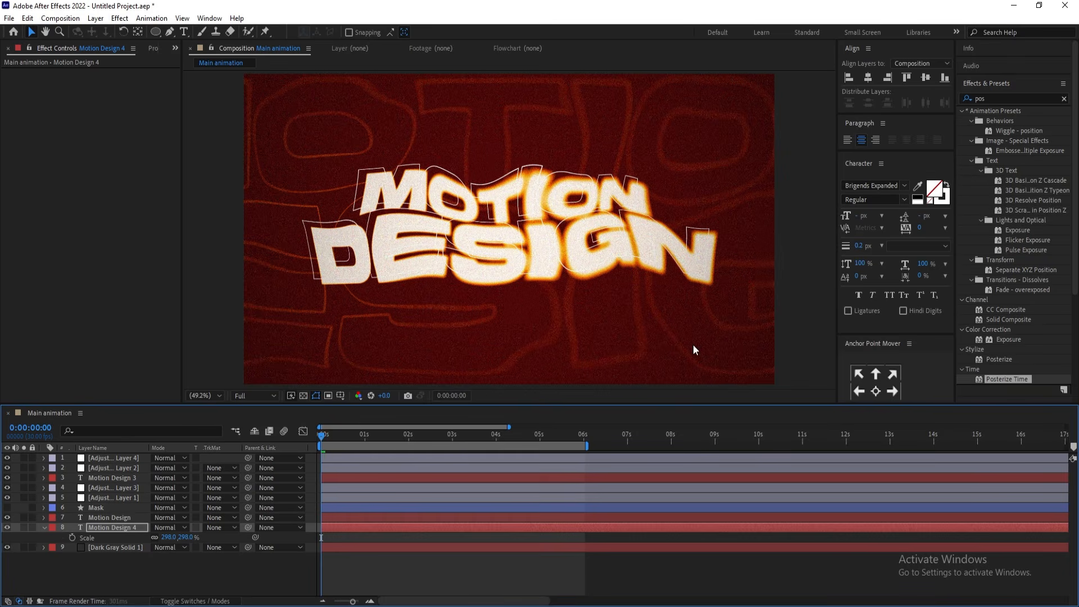
# Try stroke widths of 1 px and 0.1 px on the enlarged Motion Design 4 background outline.
pyautogui.click(862, 247)
pyautogui.write('1')
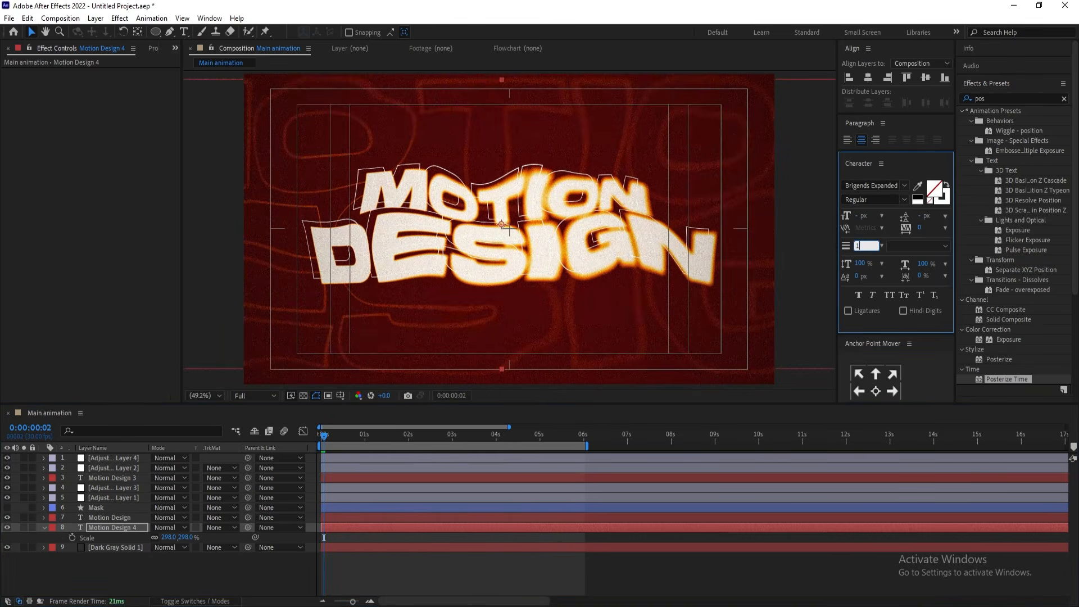
pyautogui.moveTo(867, 246); pyautogui.dragTo(831, 243)
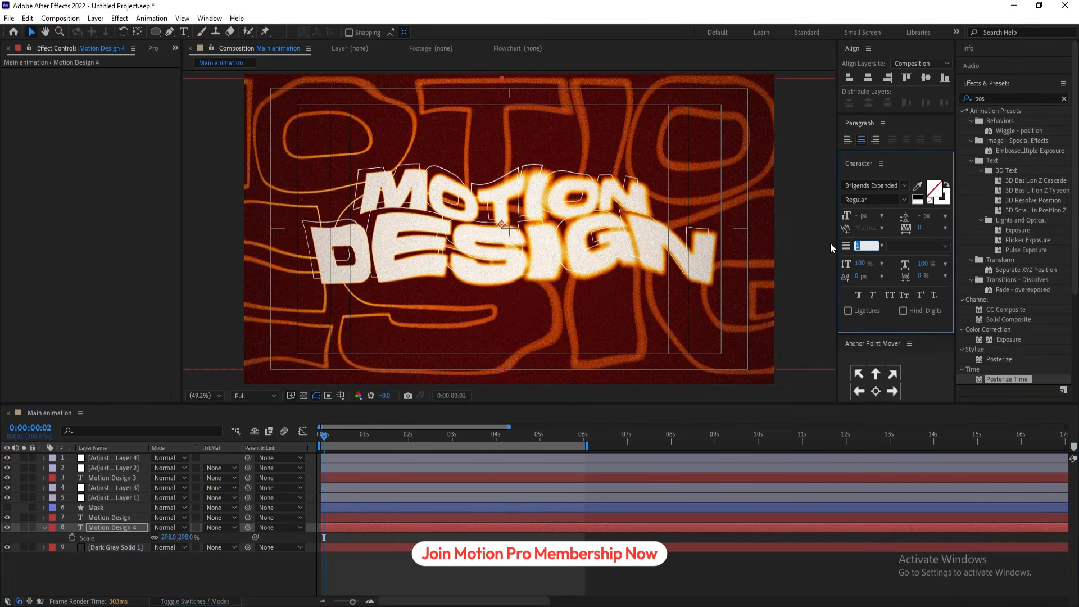
pyautogui.write('0.1')
pyautogui.press('Return')
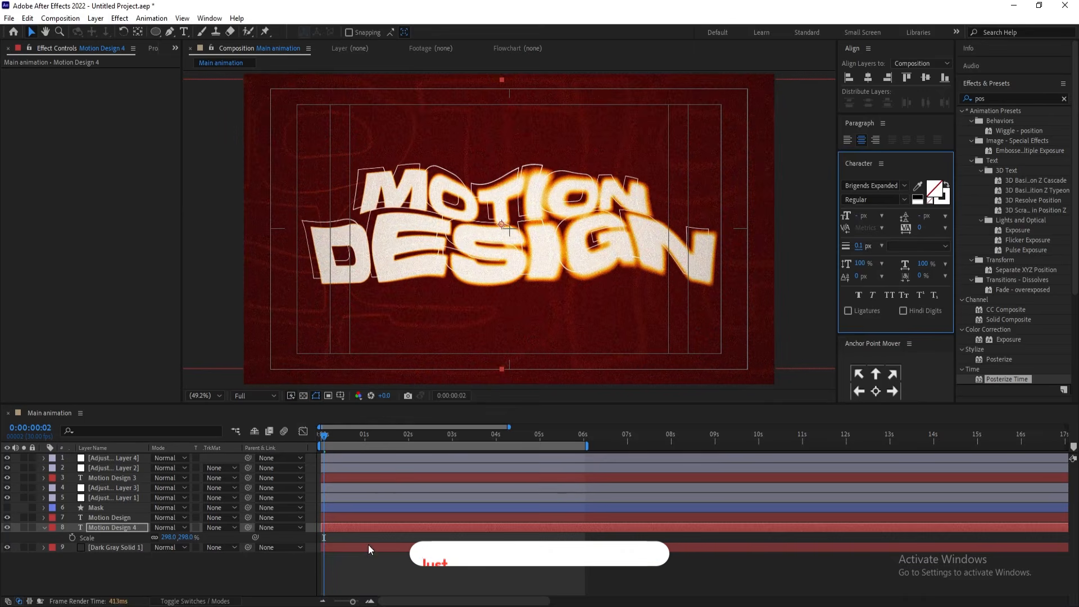
pyautogui.click(359, 558)
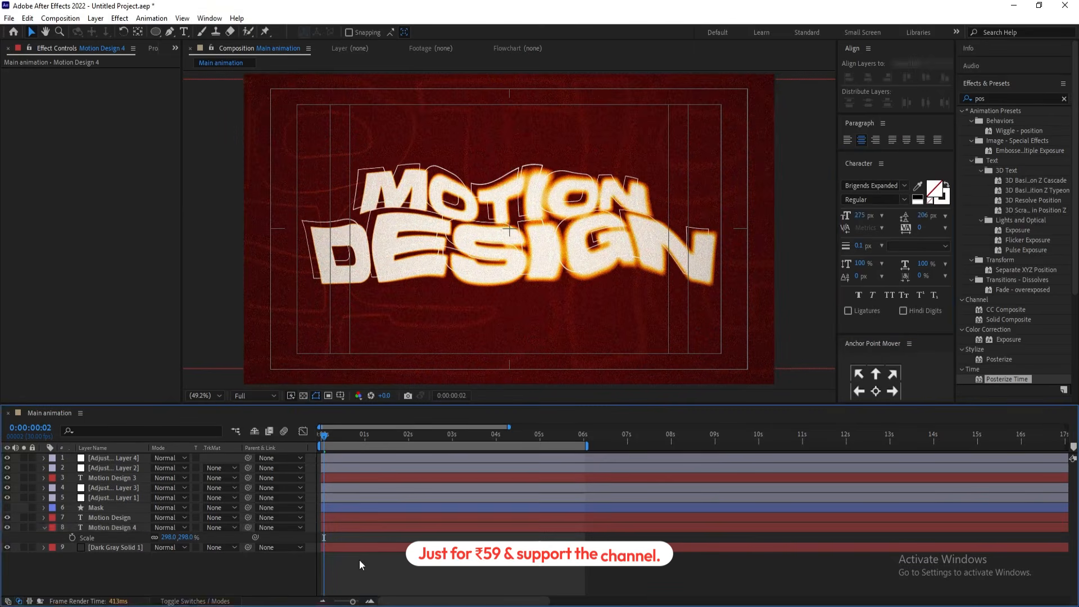
# Set the stroke width of the enlarged Motion Design 4 background outline to 0.5 px.
pyautogui.click(864, 245)
pyautogui.write('5')
pyautogui.press('Return')
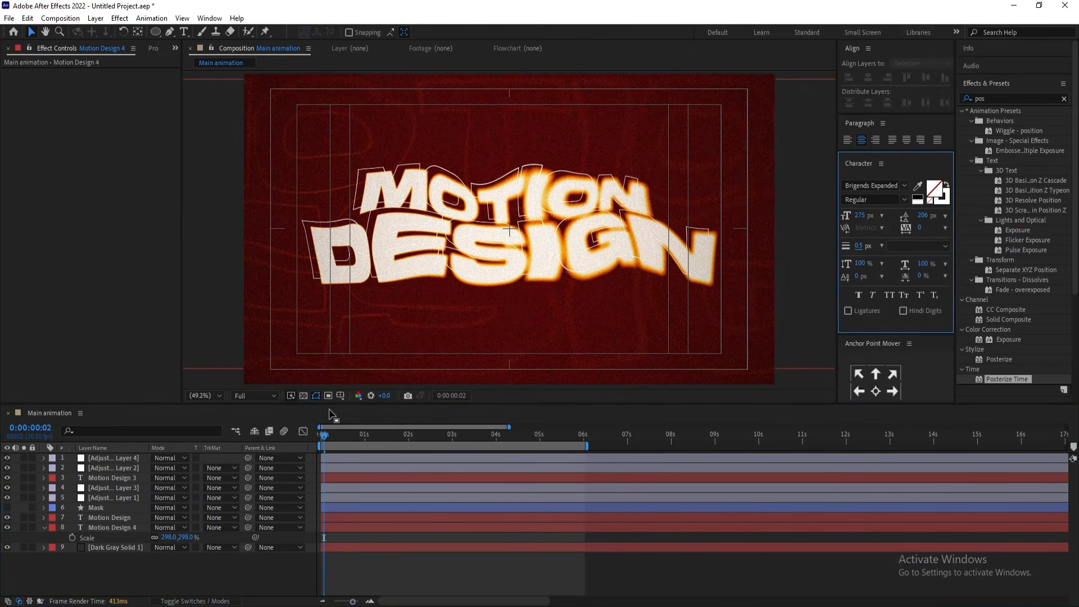
pyautogui.click(863, 247)
pyautogui.write('1')
pyautogui.click(142, 527)
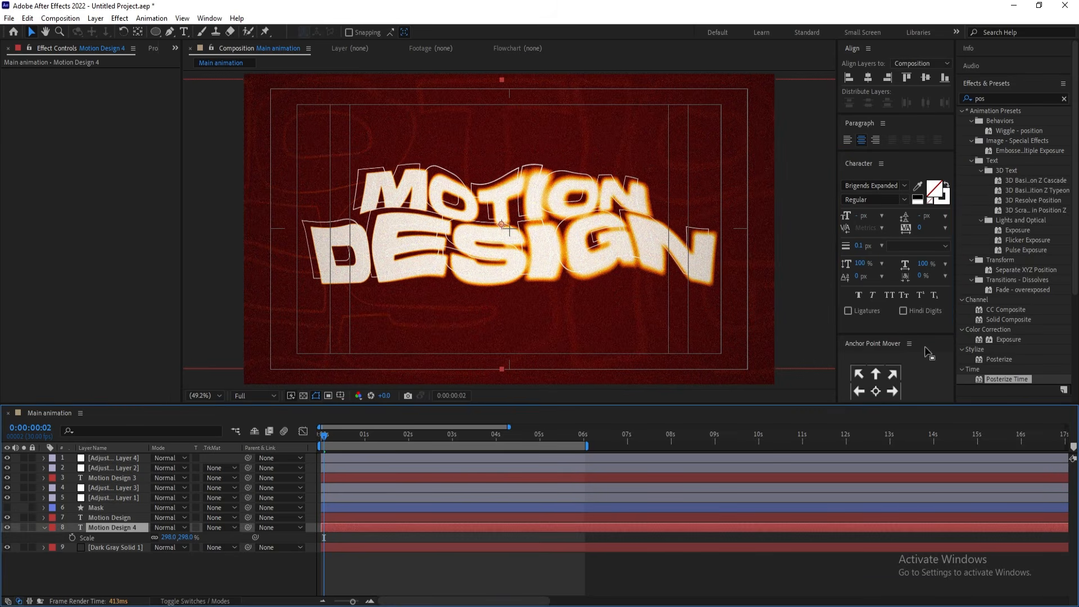
pyautogui.click(864, 245)
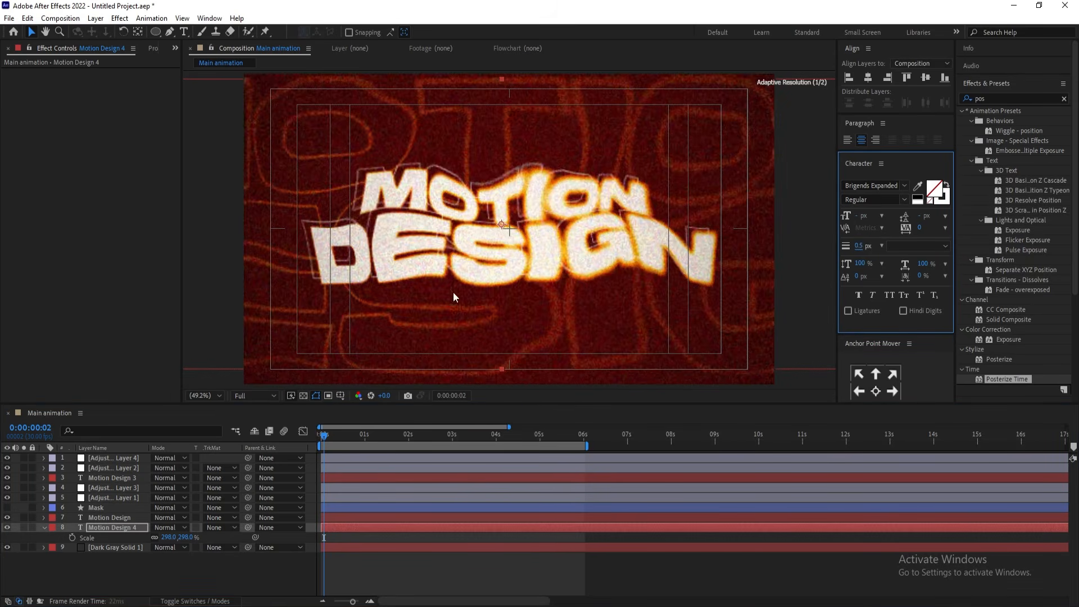
# Scrub through the animation, preview it from the first frame, and check the frame at about 5 seconds.
pyautogui.click(383, 437)
pyautogui.moveTo(383, 436); pyautogui.dragTo(438, 437)
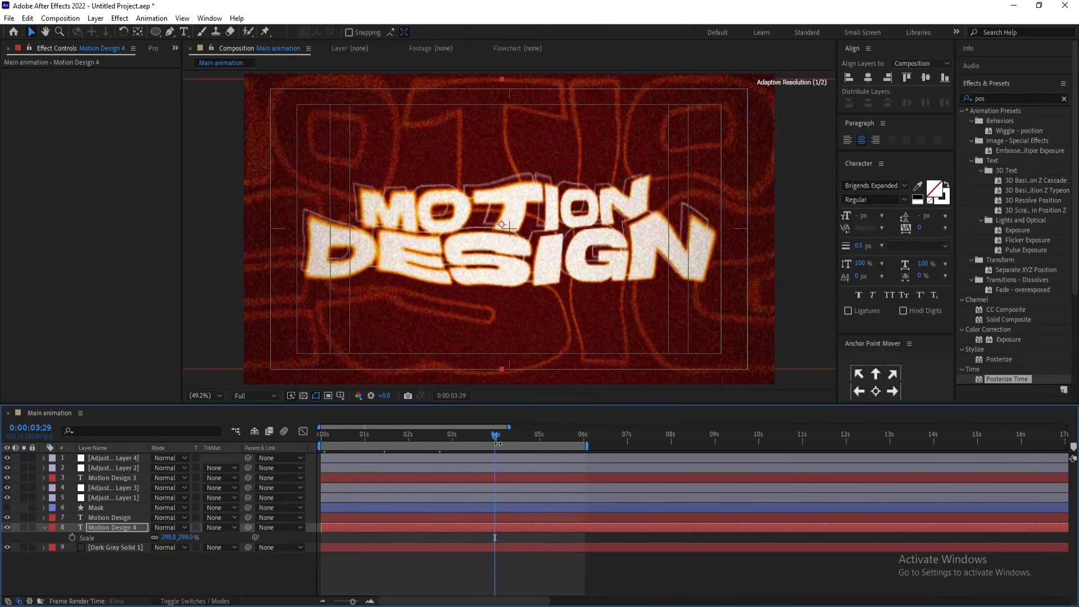
pyautogui.click(438, 437)
pyautogui.moveTo(437, 437); pyautogui.dragTo(221, 464)
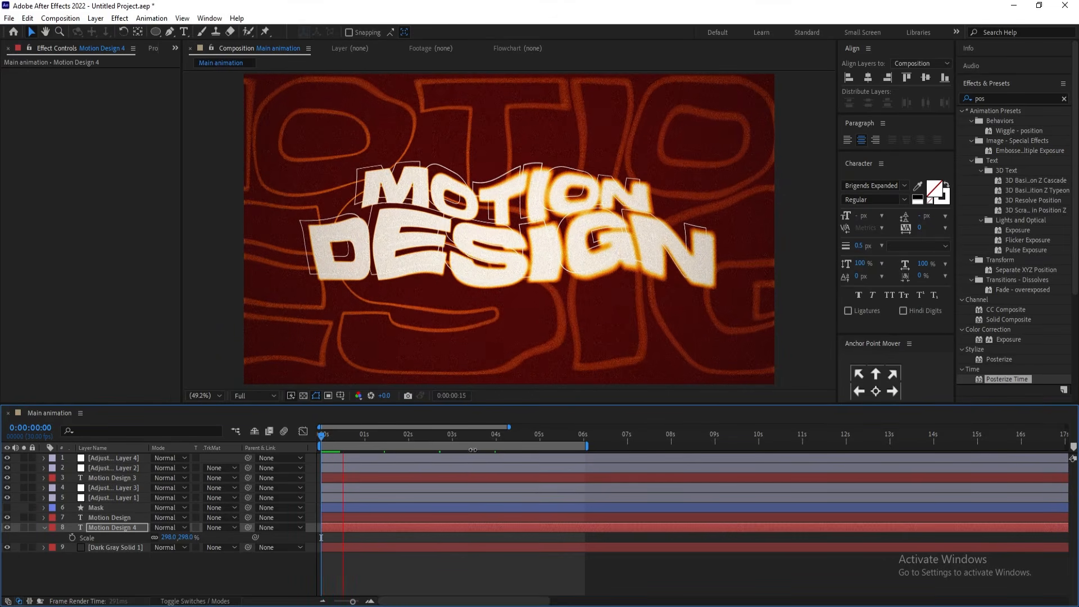
pyautogui.click(538, 437)
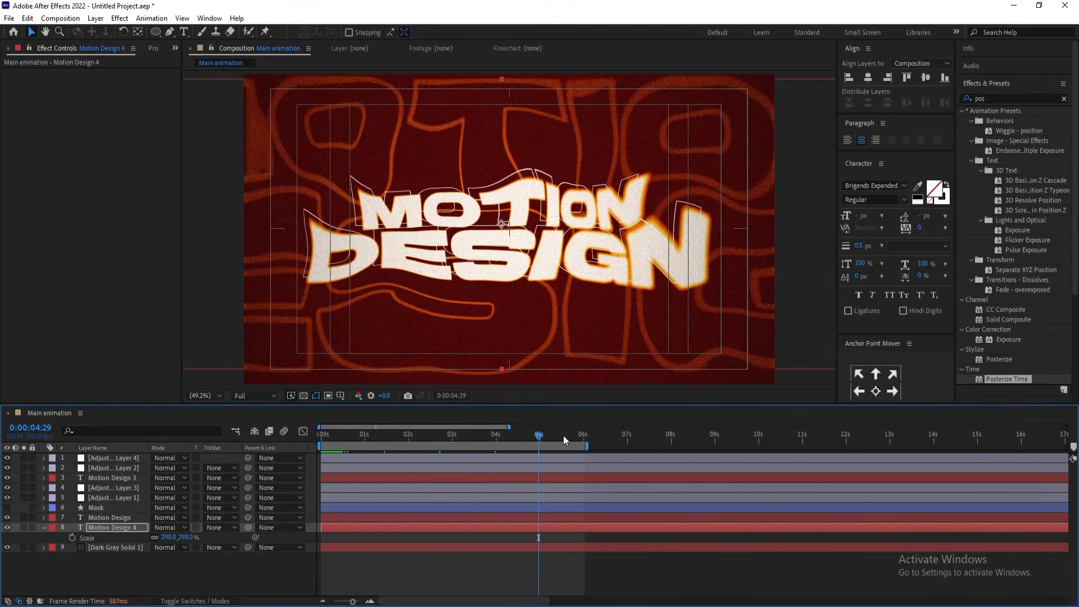